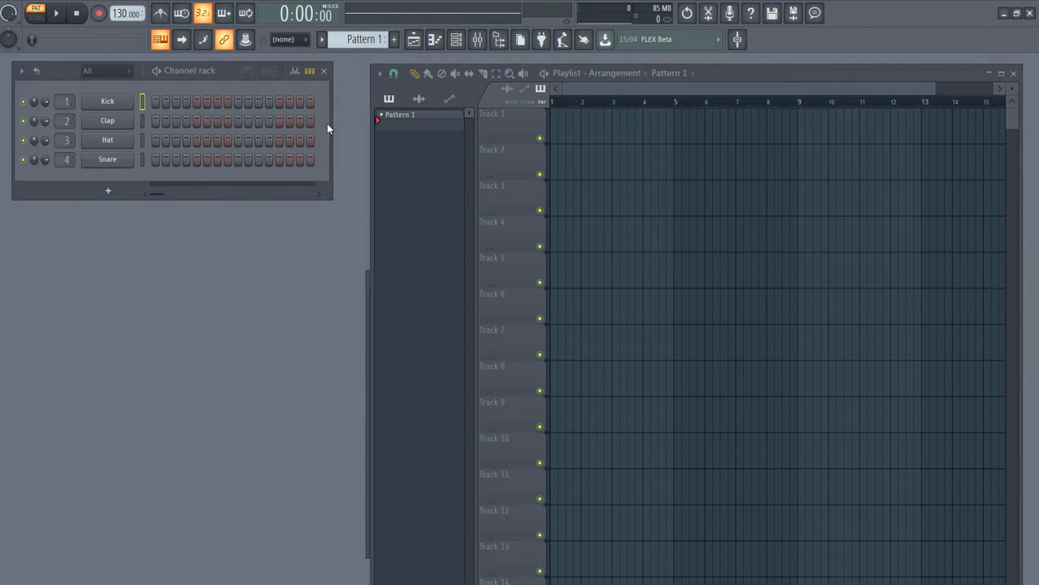
# Show the mixer below the channel rack and shift the playlist window slightly to make room
pyautogui.click(481, 43)
pyautogui.moveTo(520, 268); pyautogui.dragTo(335, 263)
pyautogui.moveTo(785, 73); pyautogui.dragTo(793, 76)
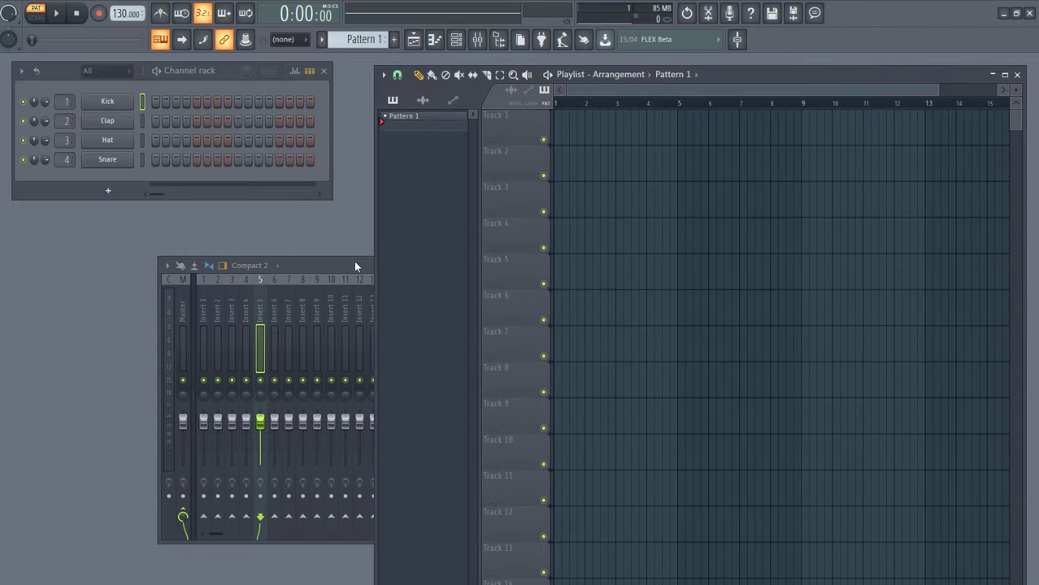
pyautogui.moveTo(354, 261); pyautogui.dragTo(175, 288)
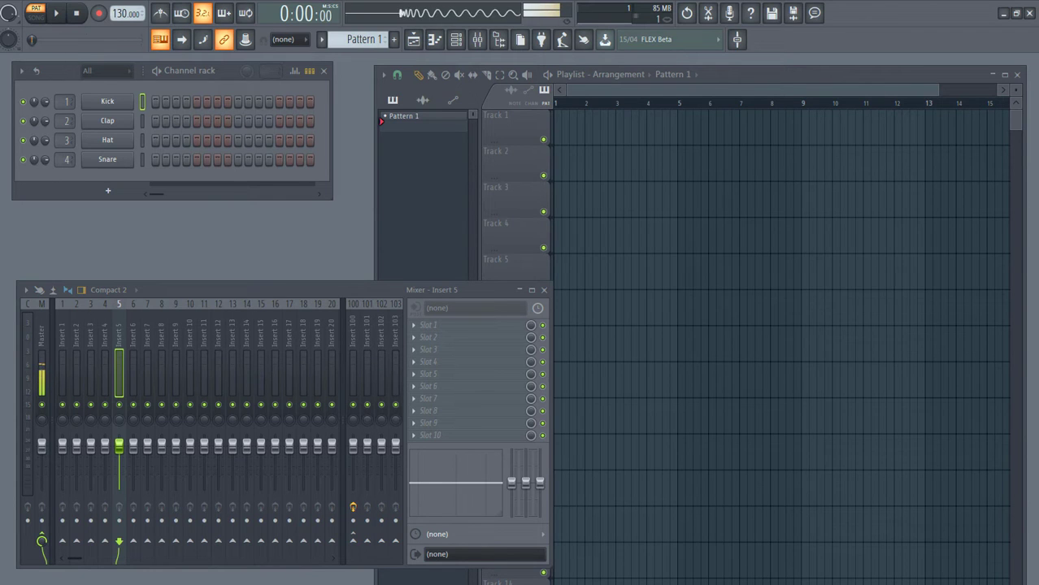
# Add VEDM Bassdrum 020 as a channel, fill every fourth step, and route it to mixer track 5
pyautogui.moveTo(166, 166); pyautogui.dragTo(106, 179)
pyautogui.rightClick(109, 180)
pyautogui.click(270, 232)
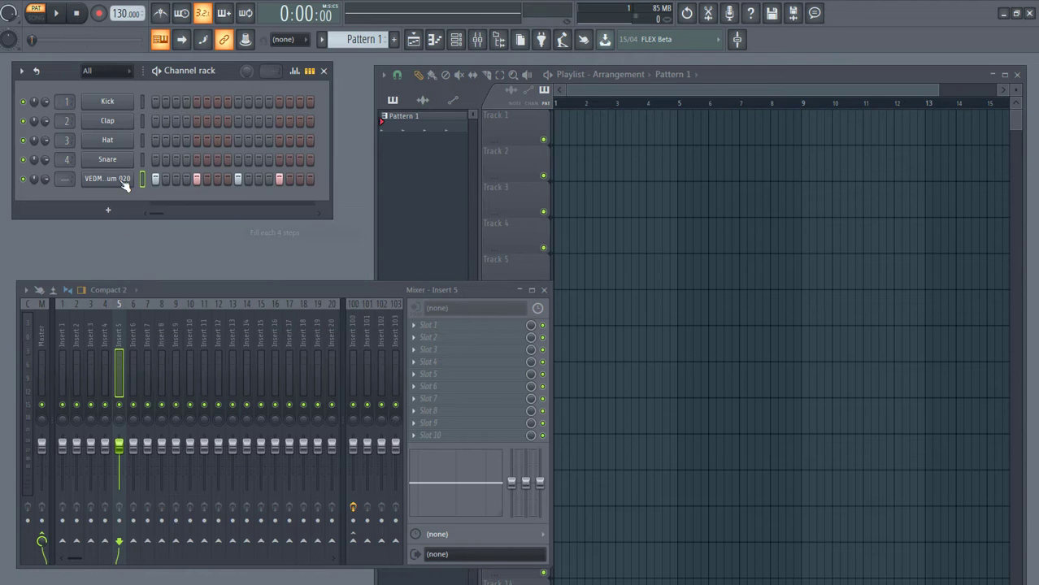
pyautogui.click(126, 179)
pyautogui.hotkey('ctrl', 'l')
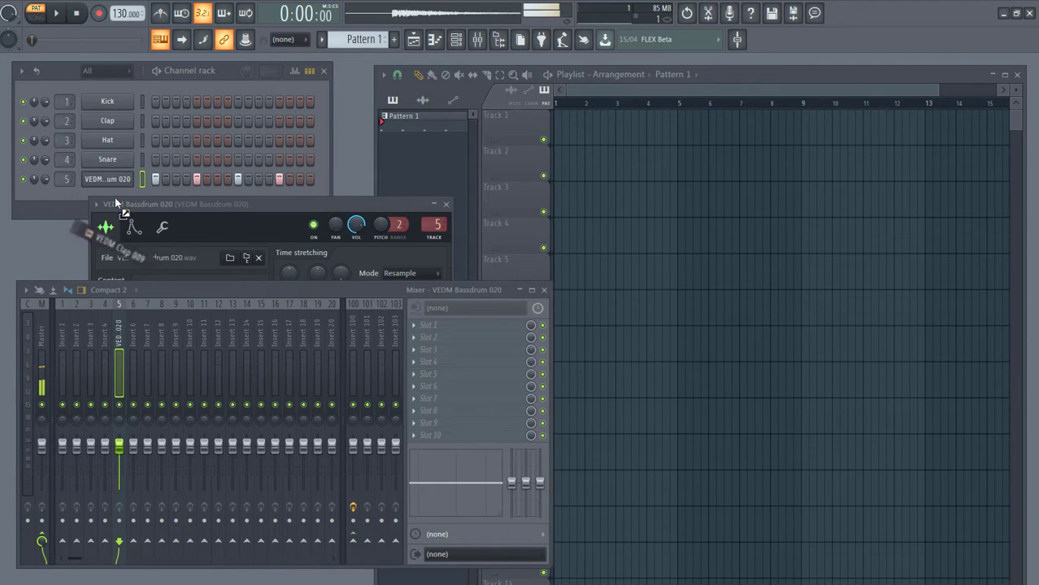
# Add VEDM Clap 009 as a channel with hits on steps 5 and 13, routed to mixer track 6
pyautogui.moveTo(117, 202); pyautogui.dragTo(78, 191)
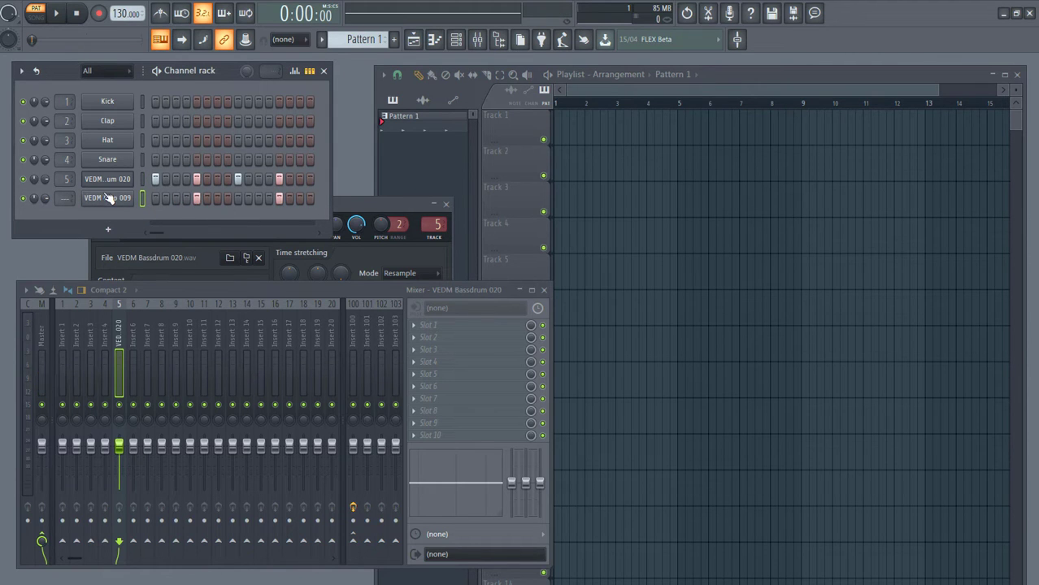
pyautogui.click(106, 198)
pyautogui.hotkey('ctrl', 'l')
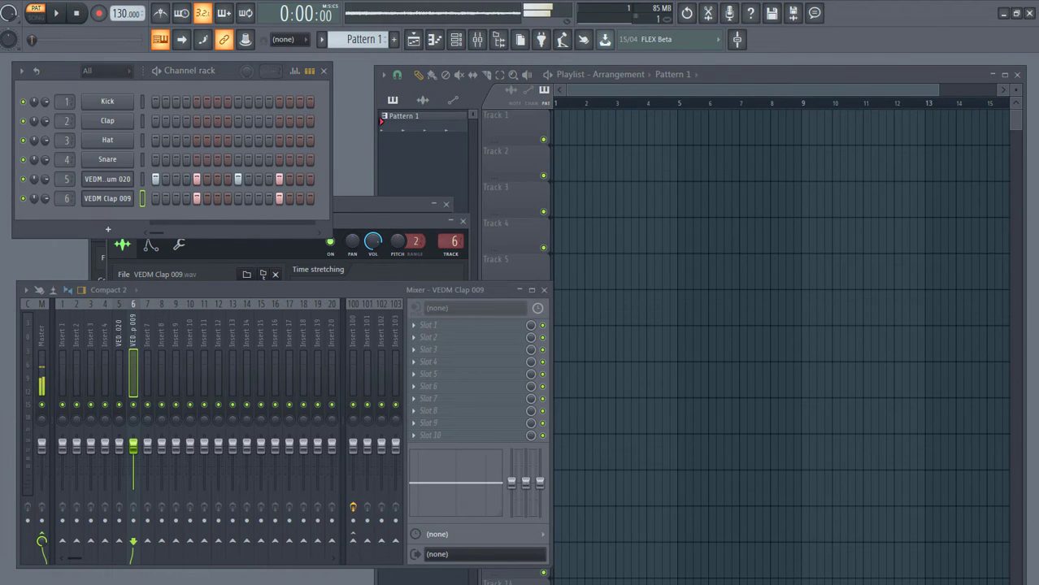
# Add VEDM Clap 055 as a channel with hits on steps 5 and 13
pyautogui.moveTo(131, 346); pyautogui.dragTo(196, 213)
pyautogui.click(197, 218)
pyautogui.click(278, 218)
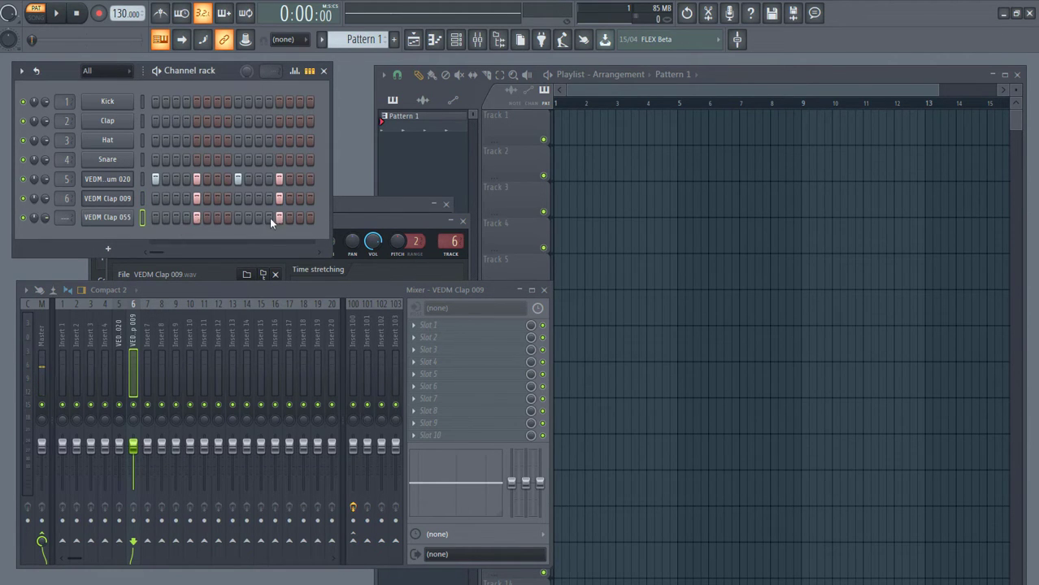
# Set VEDM Clap 055's fade-out to maximum and assign the channel to mixer track 6
pyautogui.click(107, 218)
pyautogui.moveTo(349, 412); pyautogui.dragTo(349, 416)
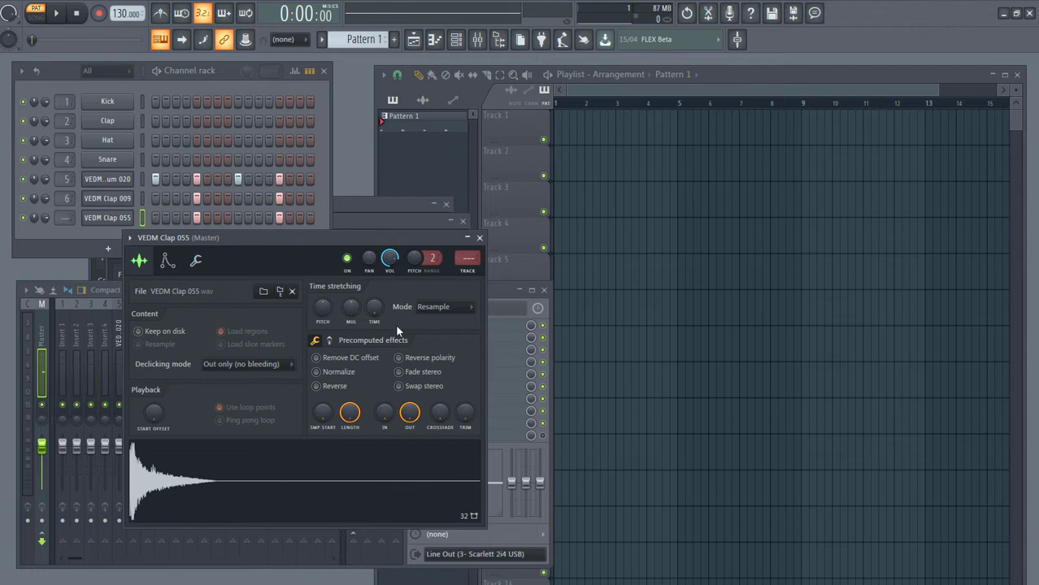
pyautogui.rightClick(470, 271)
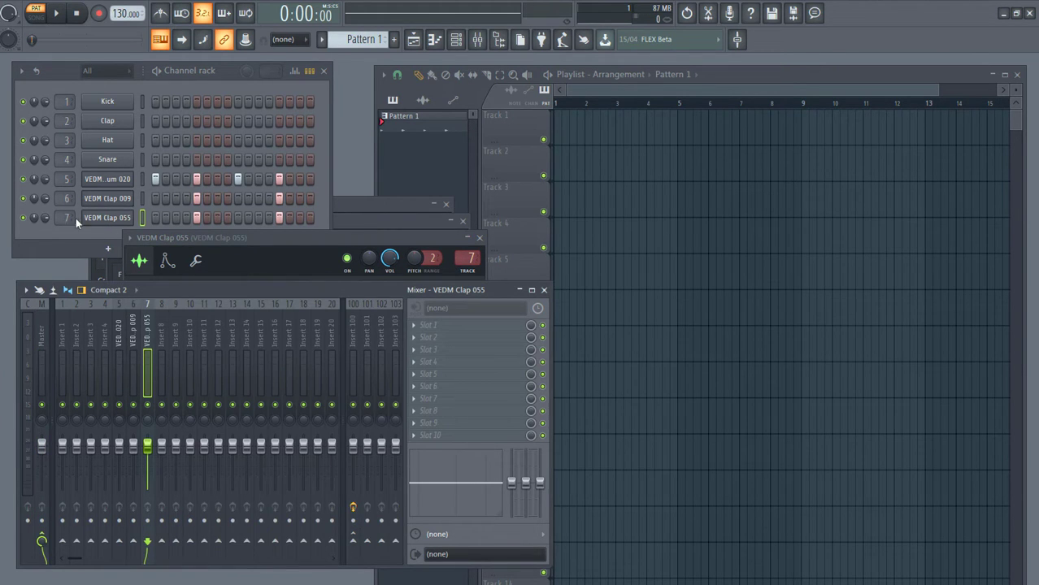
pyautogui.scroll(-1, 76, 218)
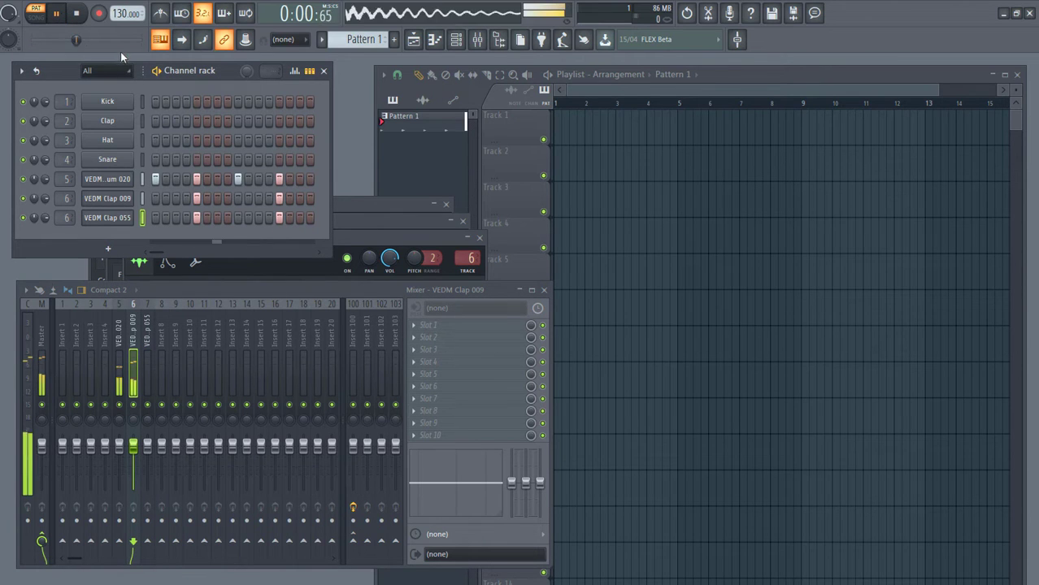
# Enable VEDM Clap 055's volume envelope and shorten it by lowering decay, sustain and release to zero
pyautogui.click(104, 193)
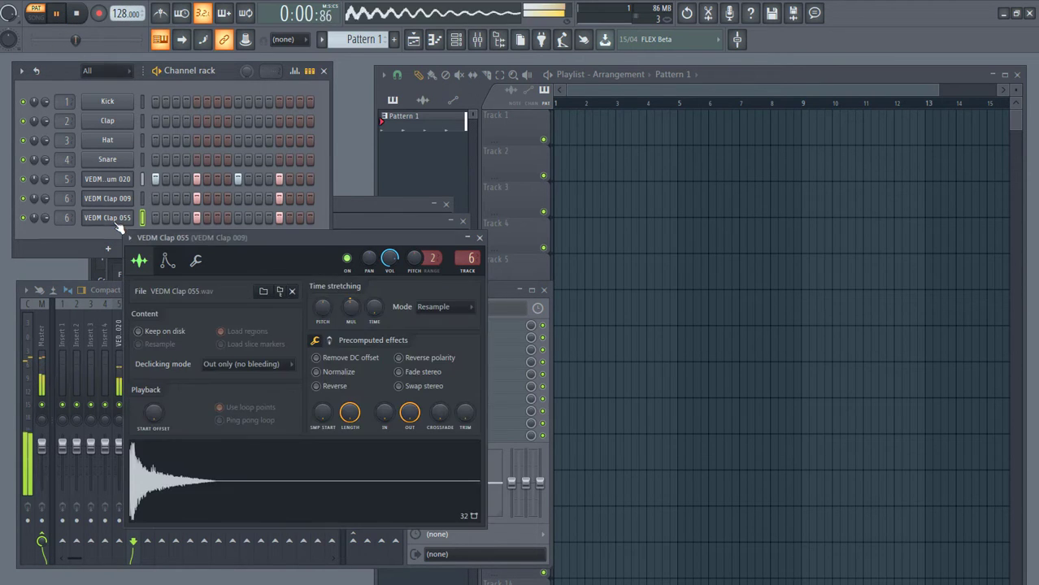
pyautogui.click(168, 260)
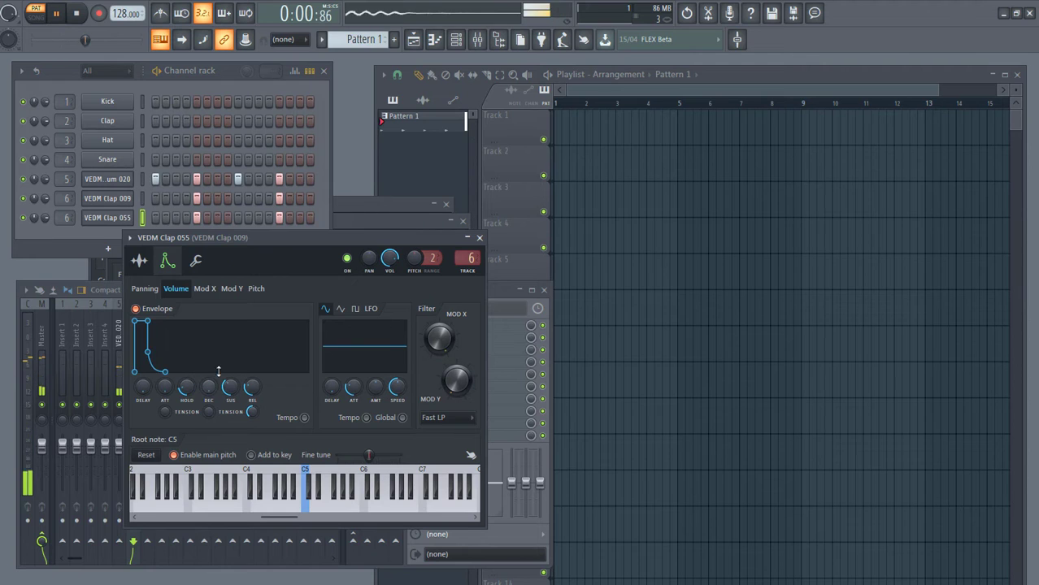
pyautogui.moveTo(231, 387); pyautogui.dragTo(231, 411)
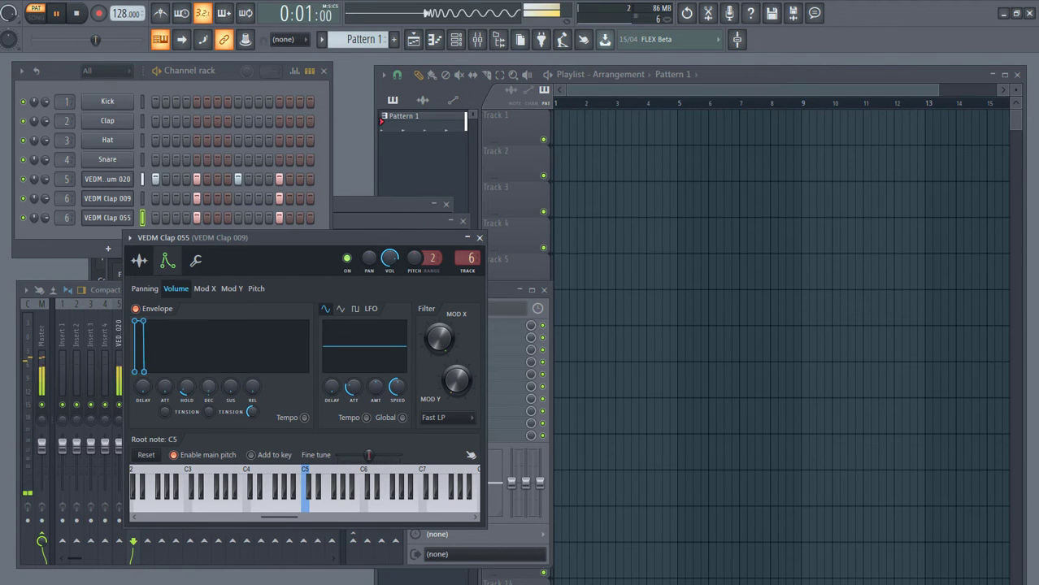
pyautogui.click(479, 237)
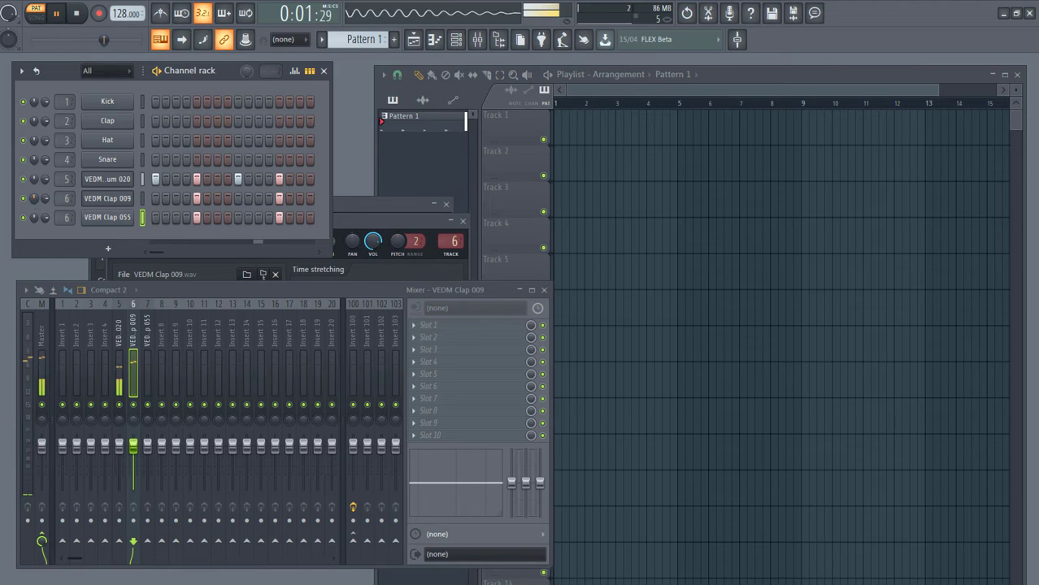
# Nudge both VEDM Clap 055 notes slightly earlier in its piano roll and play the pattern
pyautogui.rightClick(138, 218)
pyautogui.click(154, 217)
pyautogui.press('space')
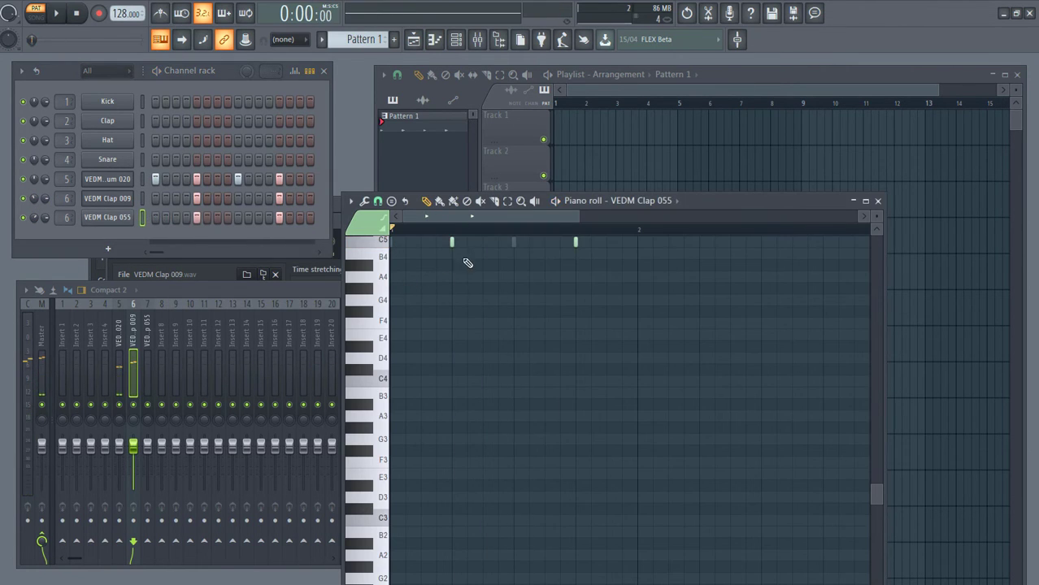
pyautogui.scroll(3, 467, 263)
pyautogui.hotkey('ctrl', 'a')
pyautogui.press('space')
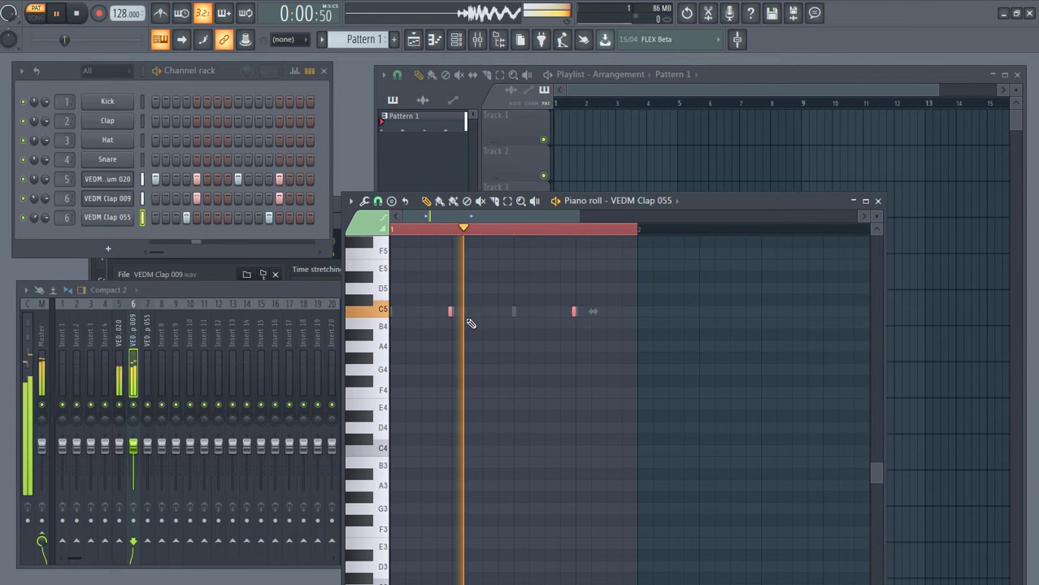
# Nudge both VEDM Clap 009 notes slightly later in its piano roll and play the pattern
pyautogui.rightClick(141, 198)
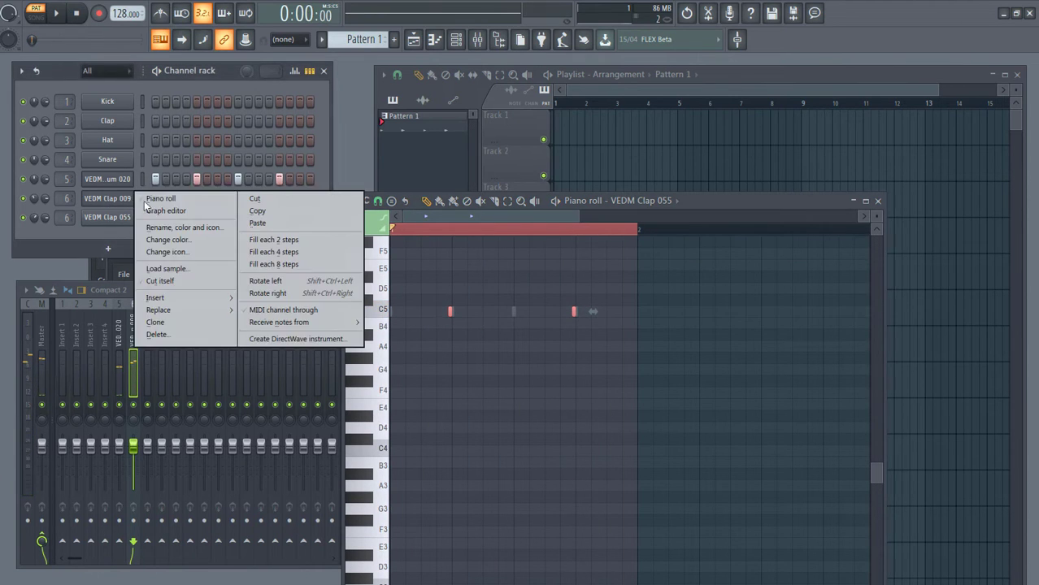
pyautogui.click(155, 196)
pyautogui.press('space')
pyautogui.press('space')
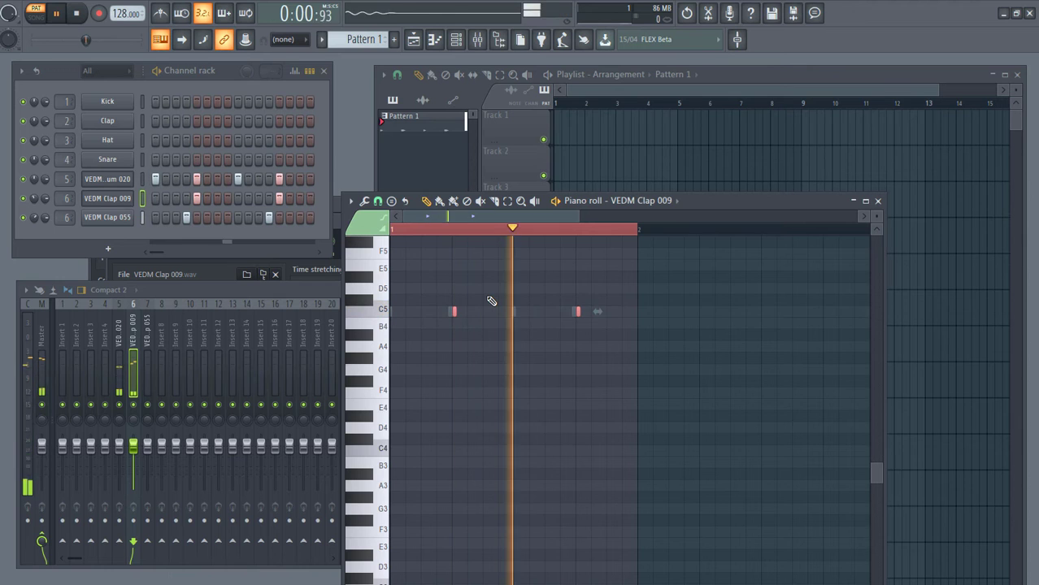
# Lengthen VEDM Clap 055's volume envelope decay slightly, and nudge its two notes a little later
pyautogui.click(108, 217)
pyautogui.click(626, 379)
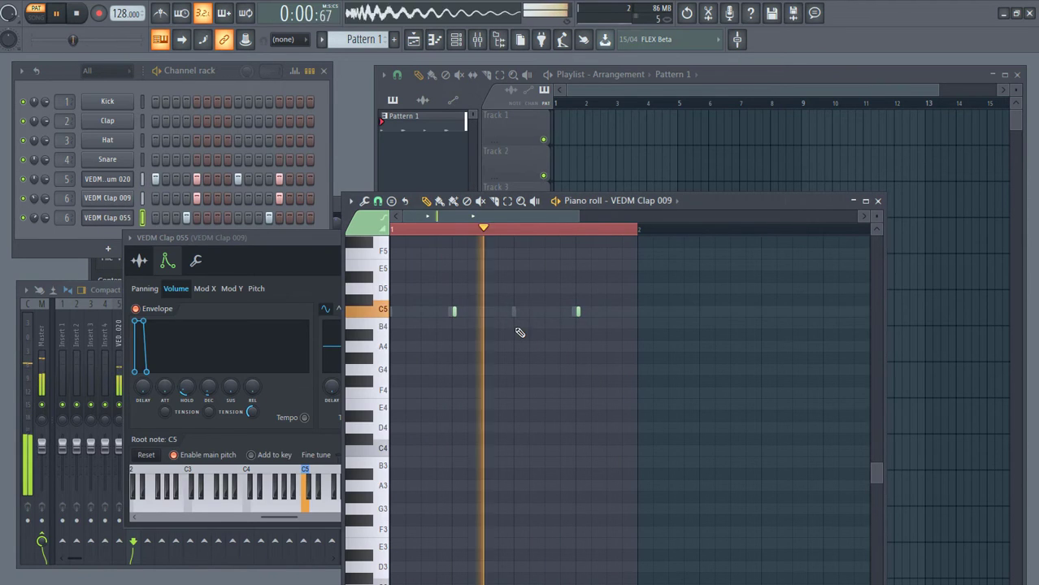
pyautogui.rightClick(120, 217)
pyautogui.click(148, 219)
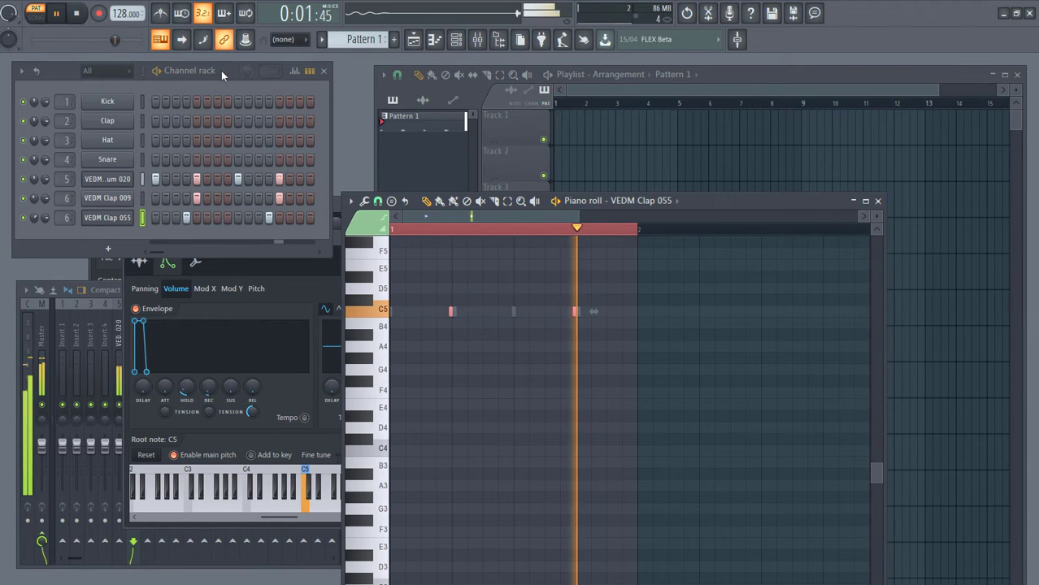
pyautogui.press('space')
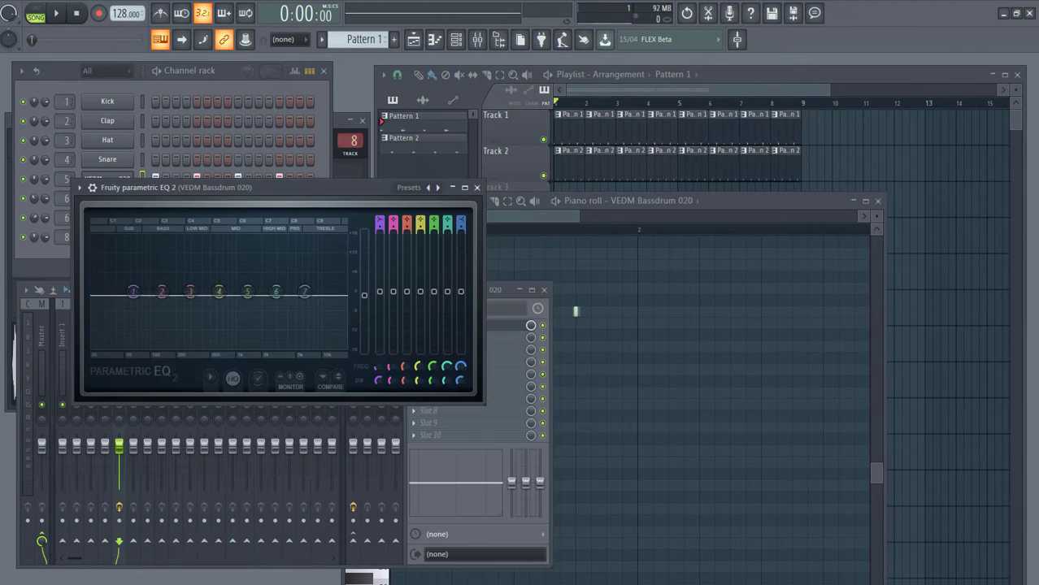
# Raise band 2 and shift it lower in frequency in the bassdrum track's Fruity Parametric EQ 2, listening to the result
pyautogui.moveTo(162, 291)
pyautogui.mouseDown()
pyautogui.moveTo(127, 275)
pyautogui.moveTo(162, 273)
pyautogui.moveTo(157, 245)
pyautogui.moveTo(138, 244)
pyautogui.moveTo(134, 258)
pyautogui.moveTo(151, 269)
pyautogui.moveTo(135, 275)
pyautogui.moveTo(150, 277)
pyautogui.mouseUp()
pyautogui.press('space')
pyautogui.press('space')
pyautogui.click(477, 187)
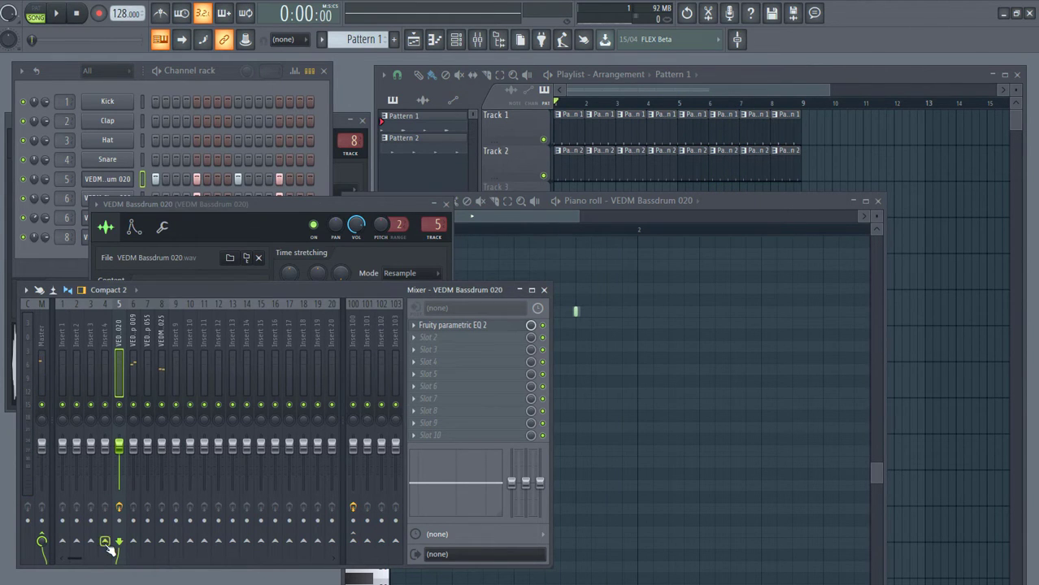
# Load Fruity Blood Overdrive into the first effect slot of mixer Insert 4
pyautogui.click(104, 342)
pyautogui.click(430, 325)
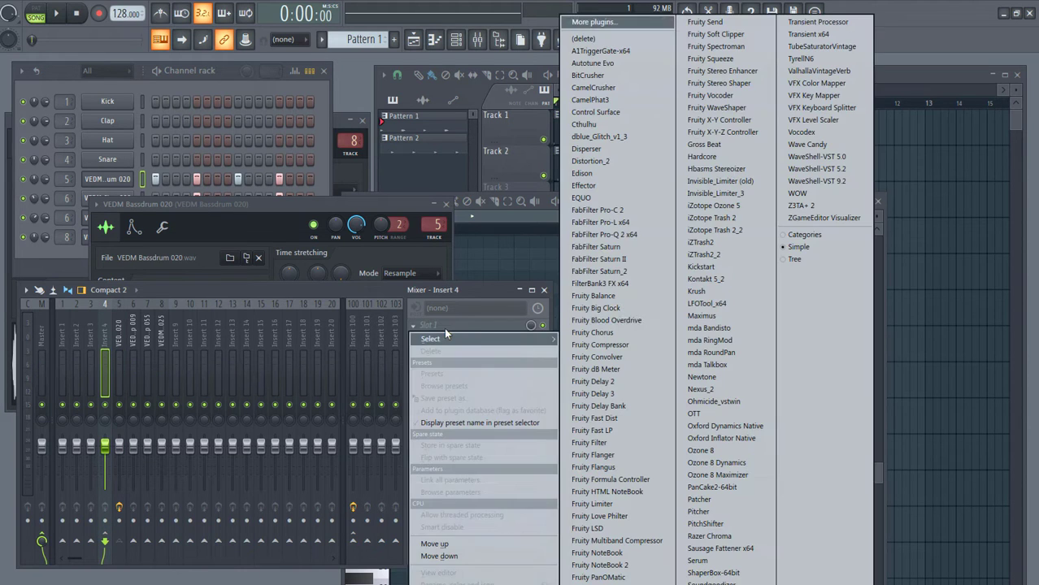
pyautogui.click(622, 321)
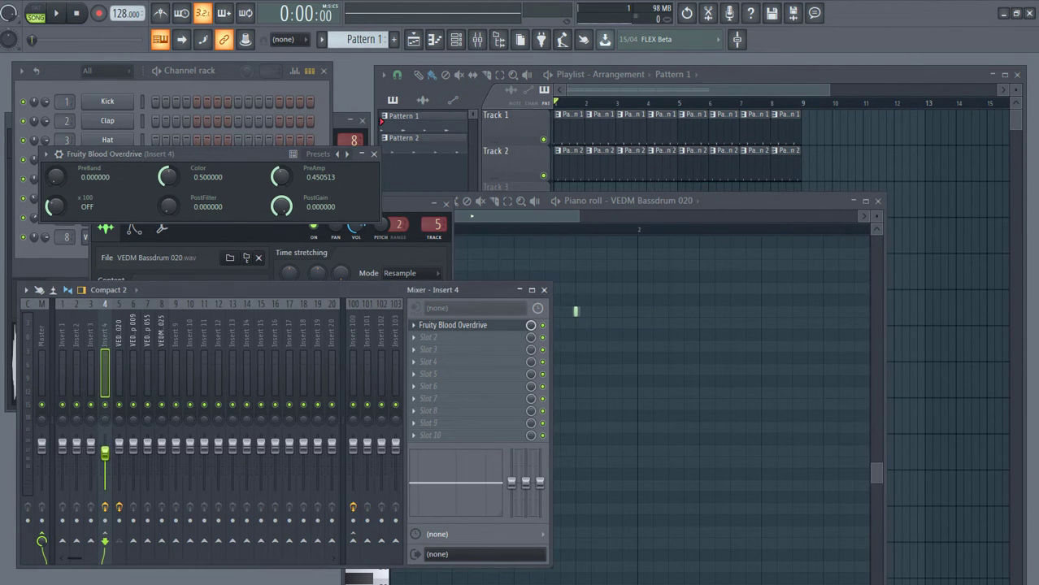
# Lower Fruity Blood Overdrive's PreAmp to 0.374994 during playback, then close the effect and stop the song
pyautogui.press('space')
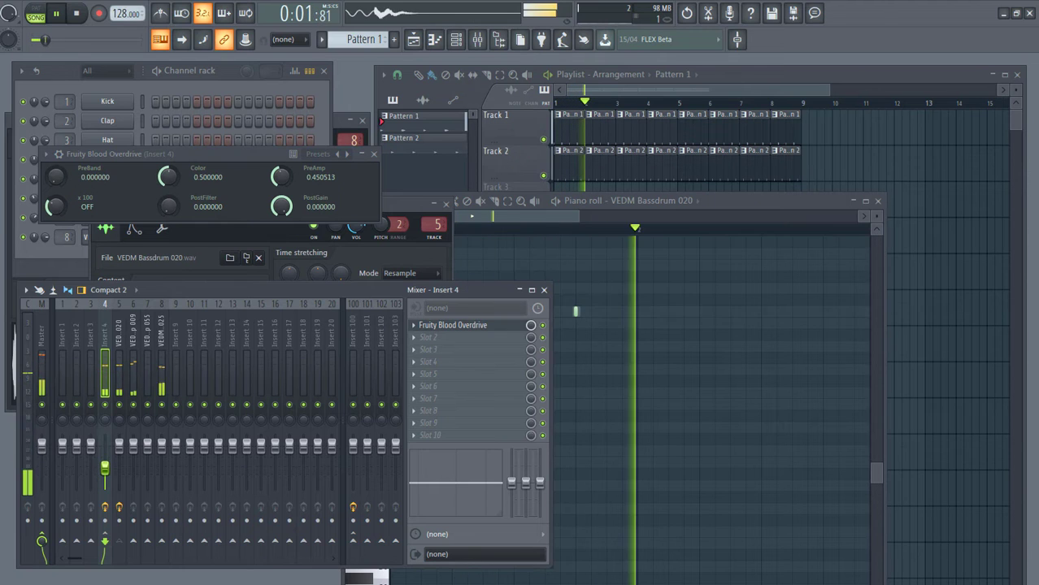
pyautogui.moveTo(280, 177); pyautogui.dragTo(280, 189)
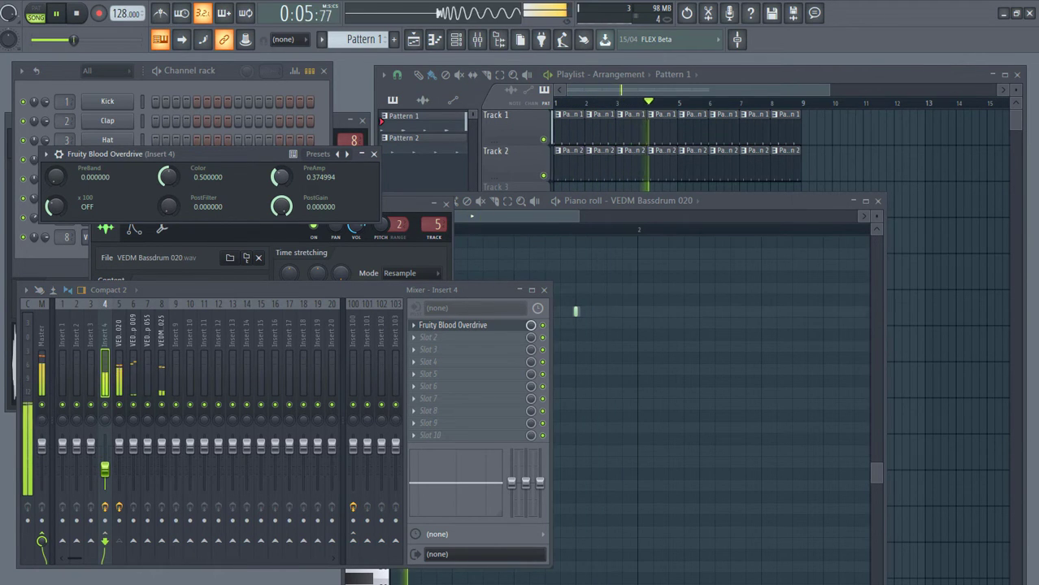
pyautogui.click(373, 154)
pyautogui.click(212, 70)
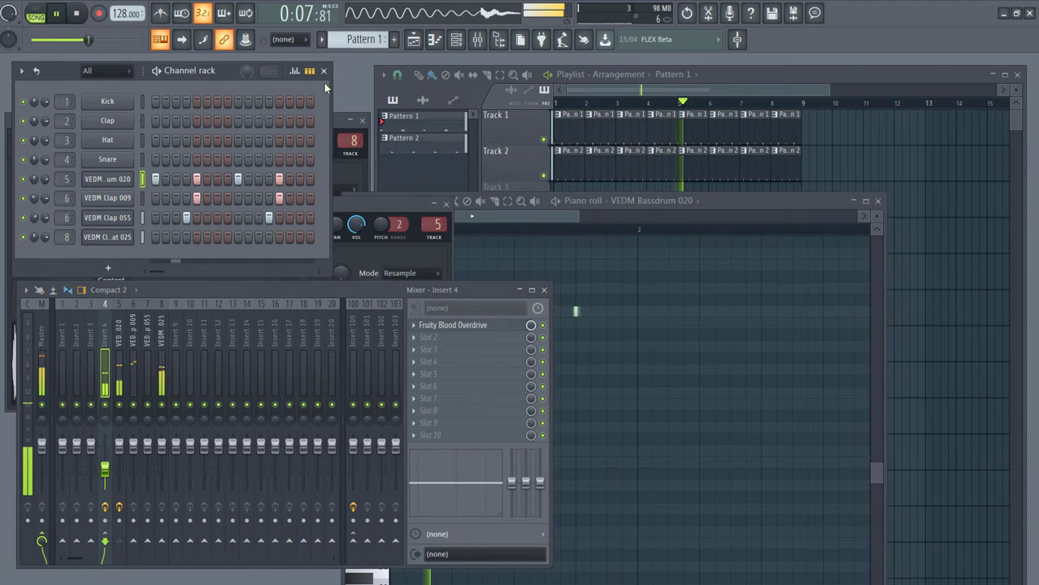
pyautogui.press('space')
# Open Pattern 2 and add VEDM Open Hihat 008 as a new channel
pyautogui.click(851, 160)
pyautogui.doubleClick(578, 170)
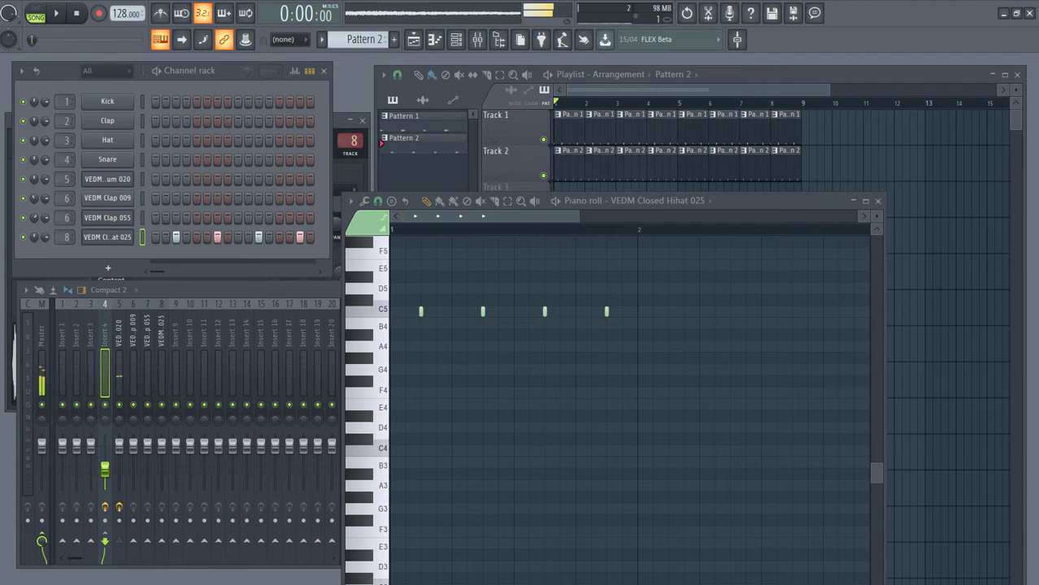
pyautogui.moveTo(127, 270); pyautogui.dragTo(106, 257)
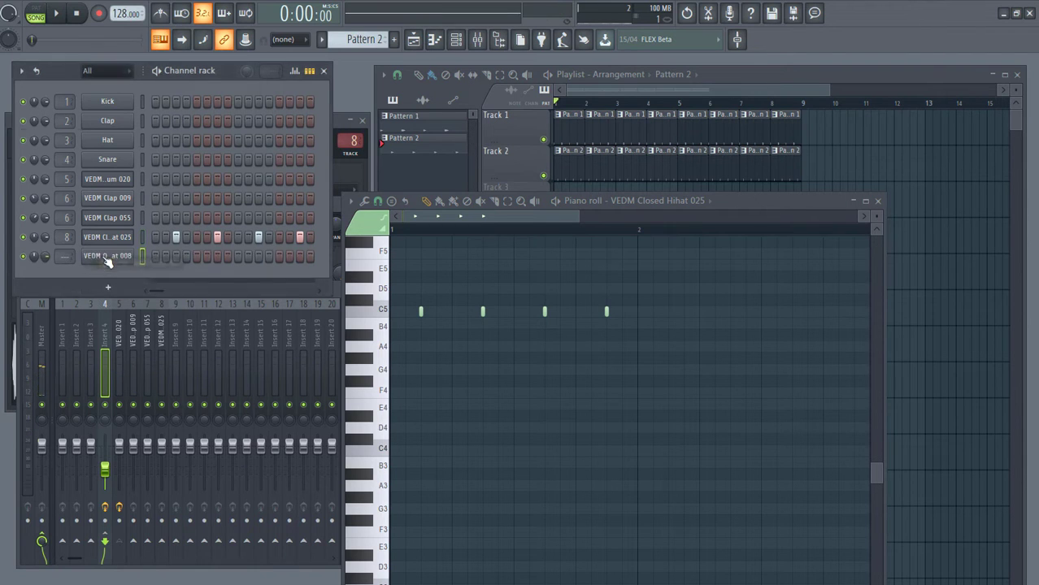
# Place VEDM Open Hihat 008 hits on steps 3 and 11, route the channel to mixer track 9, and play the song
pyautogui.click(106, 257)
pyautogui.click(239, 71)
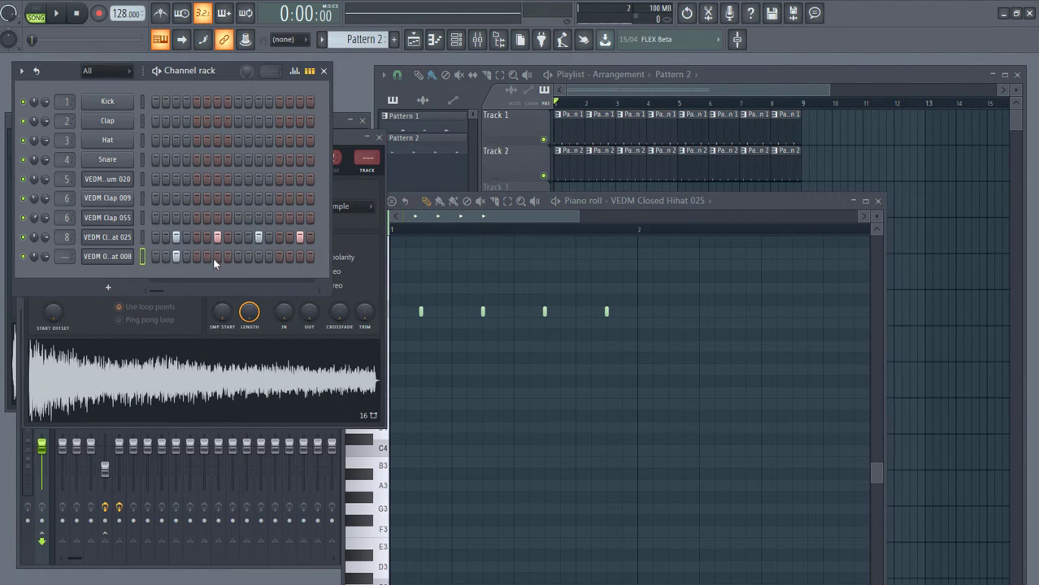
pyautogui.click(105, 256)
pyautogui.click(372, 171)
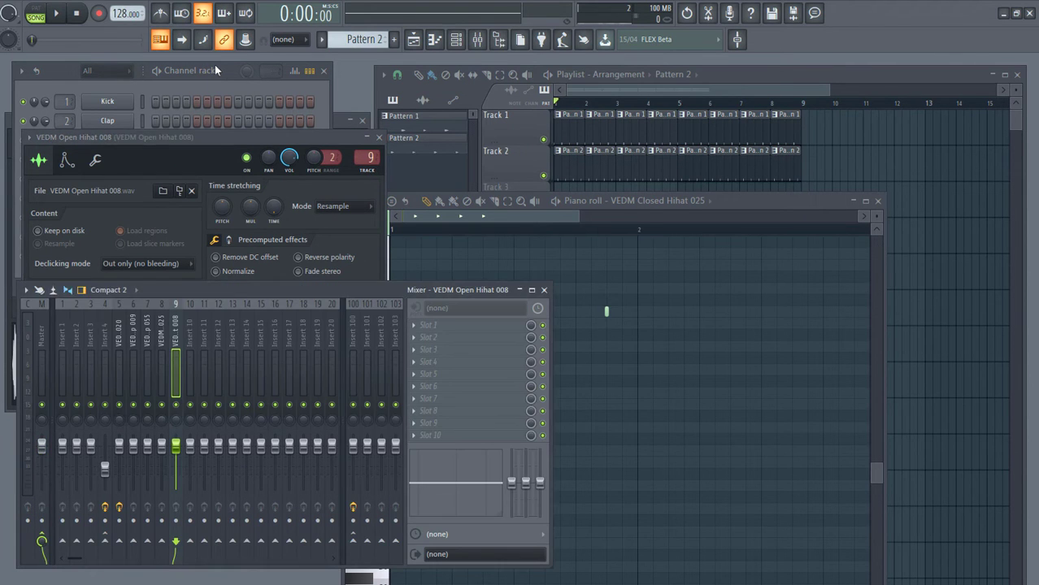
pyautogui.click(214, 68)
pyautogui.press('space')
pyautogui.click(861, 165)
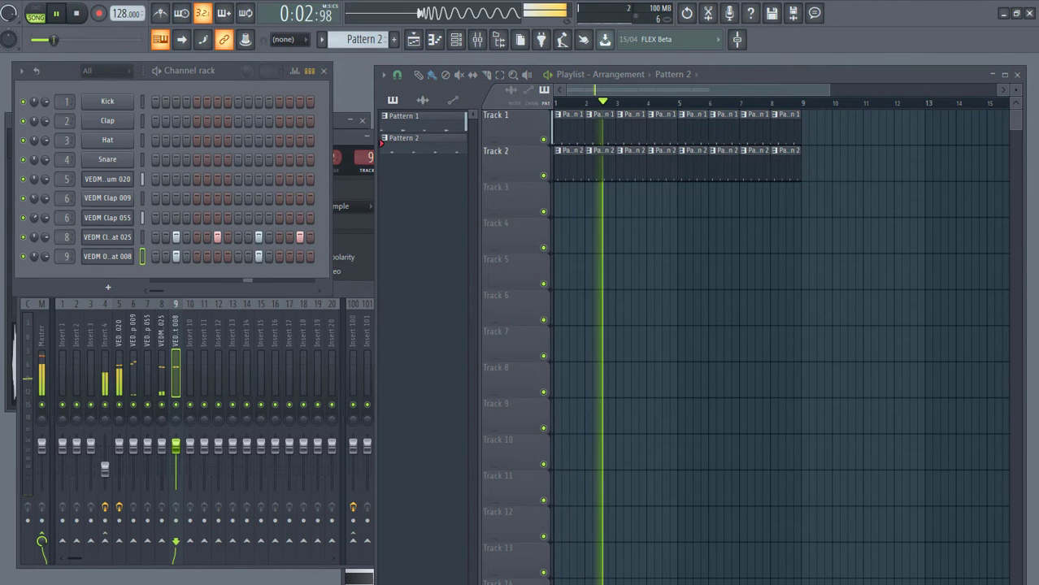
# Add VEDM Open Hihat 019 as a channel with hits on steps 3, 7, 11 and 15
pyautogui.moveTo(2, 269); pyautogui.dragTo(93, 258)
pyautogui.click(176, 276)
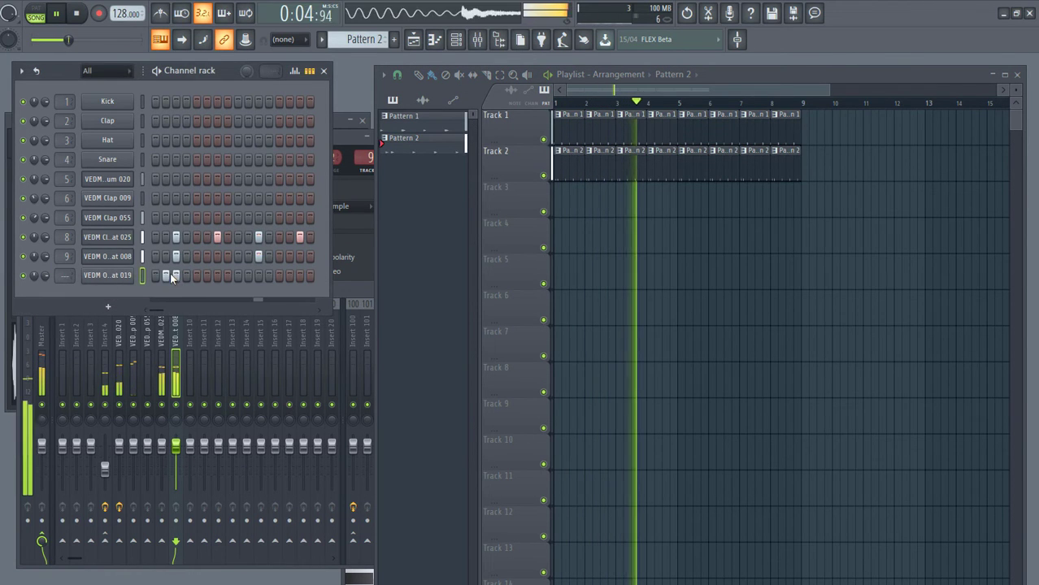
pyautogui.click(217, 276)
pyautogui.click(259, 276)
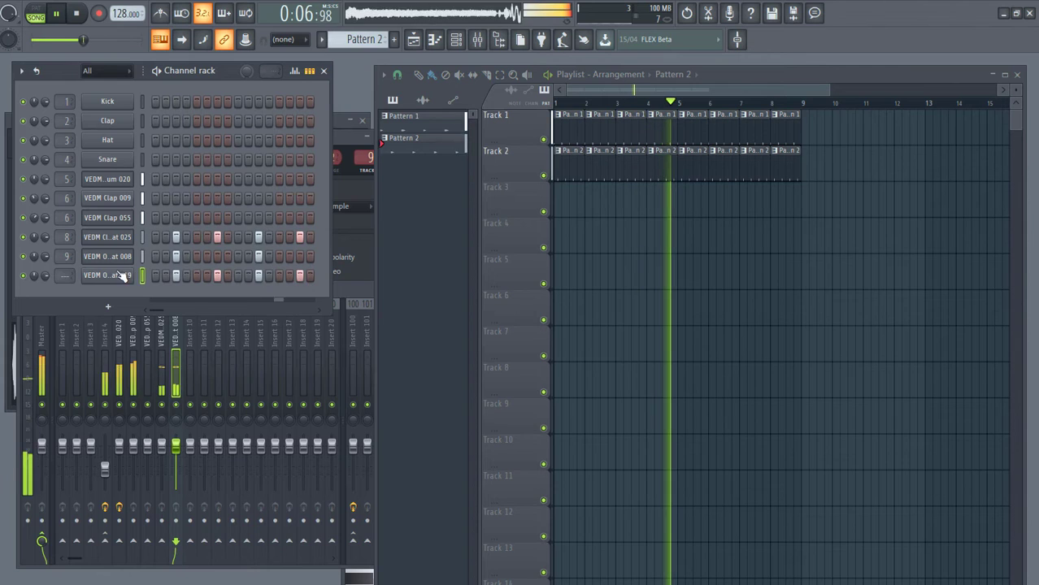
# Lengthen VEDM Open Hihat 019's fade-out and route the channel to mixer track 10, then stop the song
pyautogui.click(118, 276)
pyautogui.moveTo(327, 324); pyautogui.dragTo(327, 277)
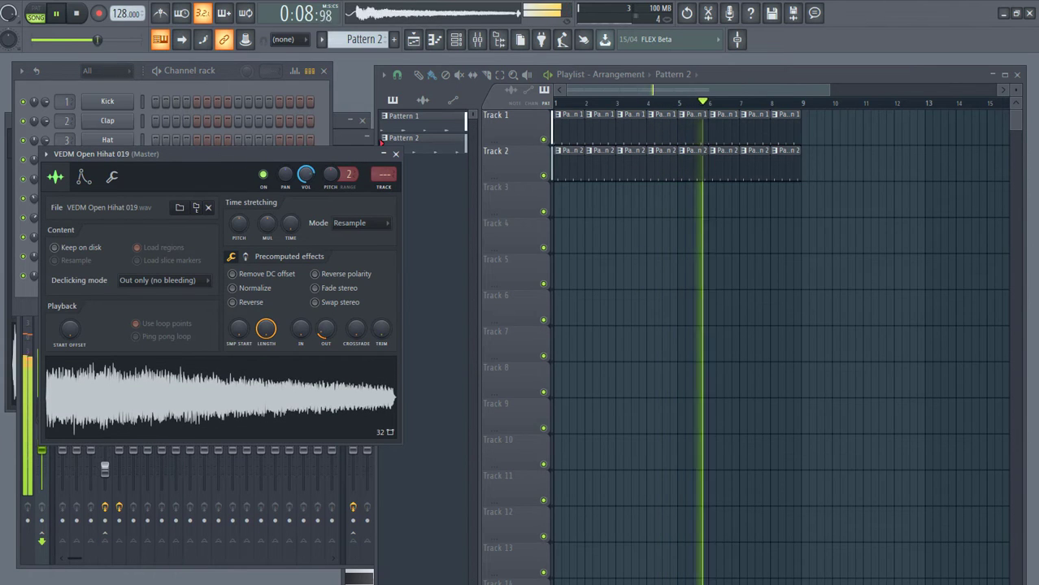
pyautogui.click(383, 188)
pyautogui.click(213, 71)
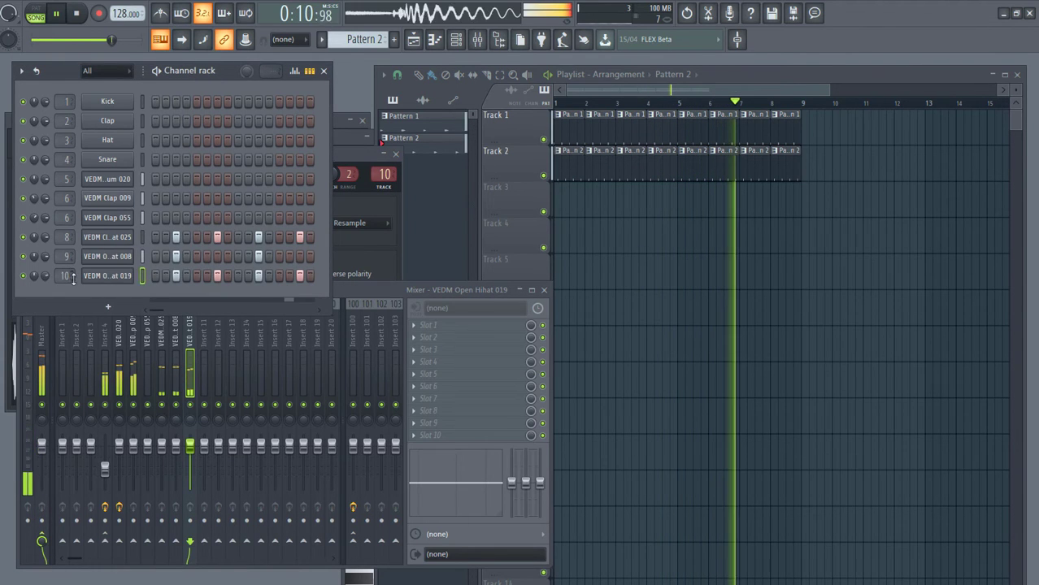
pyautogui.click(754, 291)
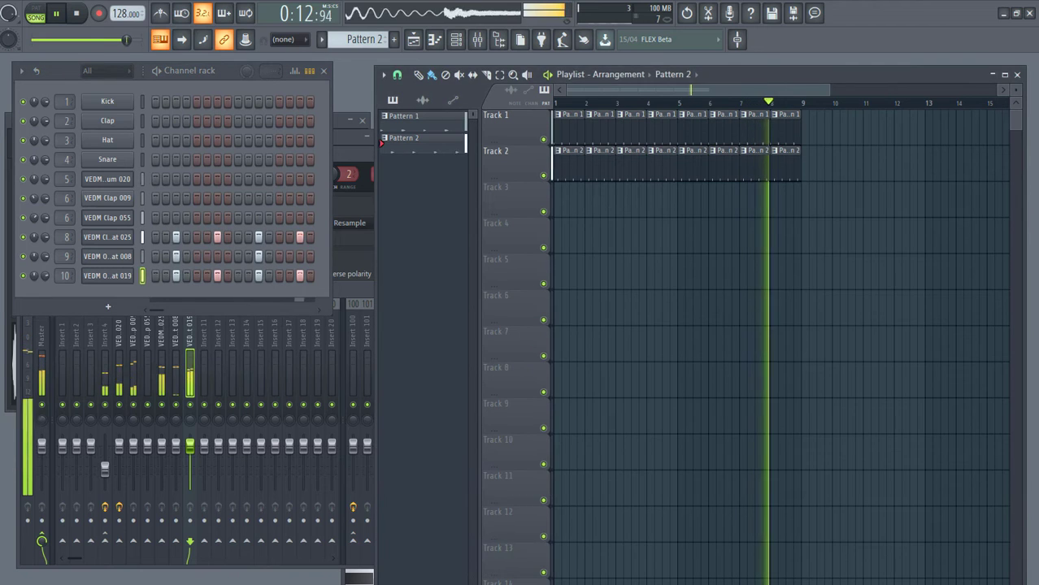
pyautogui.press('space')
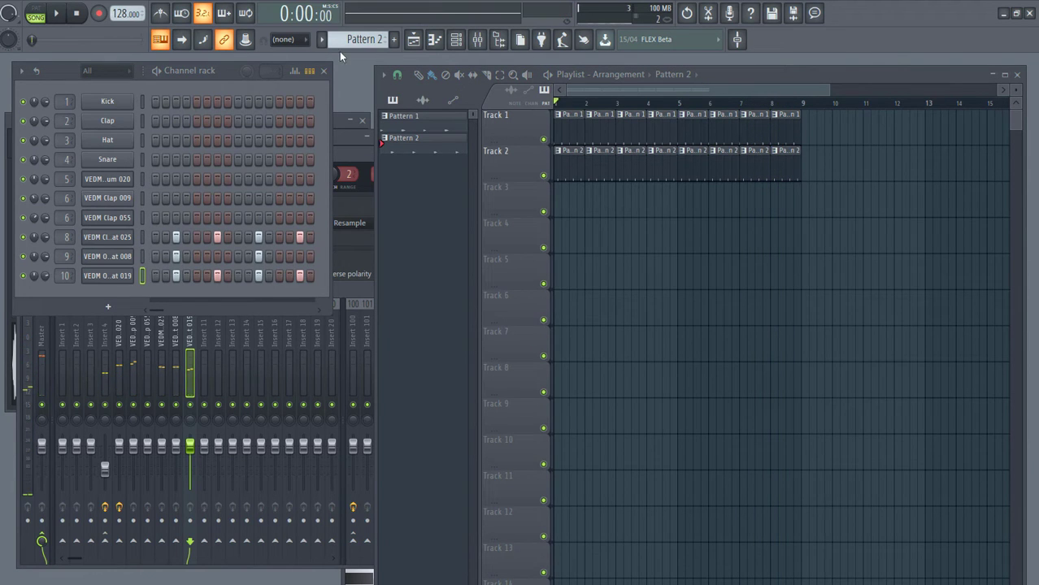
# Create Pattern 3, add VEDM Closed Hihat 027 with hits on all 16 steps, and route it to mixer track 11
pyautogui.press('F4')
pyautogui.moveTo(104, 288); pyautogui.dragTo(153, 290)
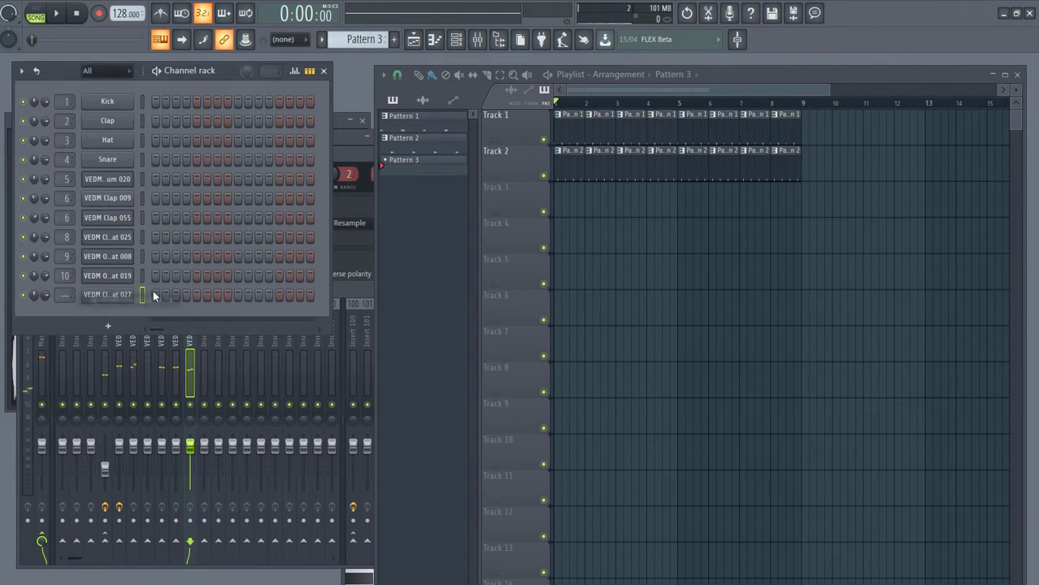
pyautogui.click(110, 300)
pyautogui.hotkey('ctrl', 'l')
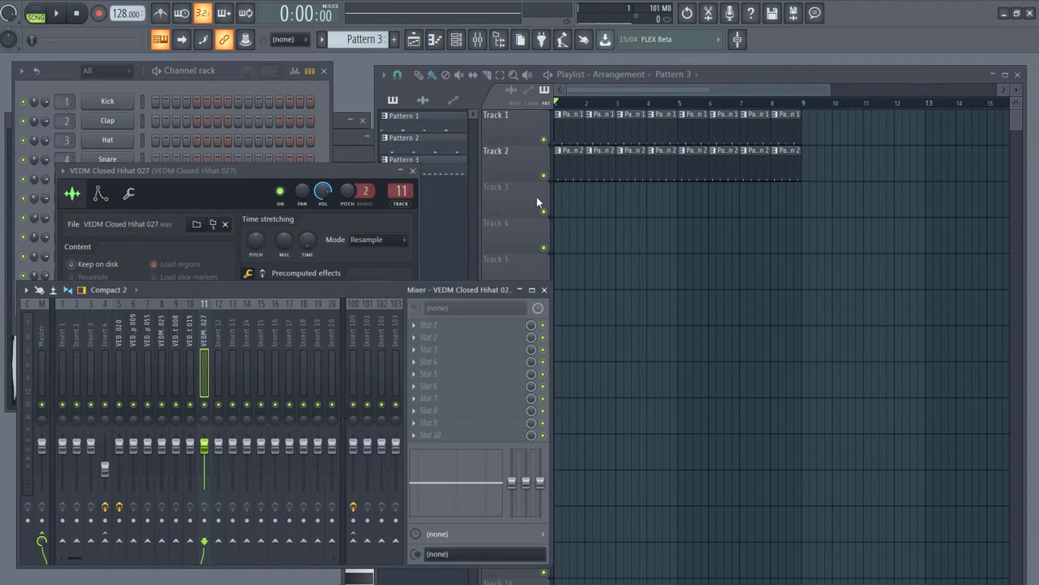
# Paint Pattern 3 clips across bars 1 to 8 on playlist Track 3 and play the song
pyautogui.moveTo(561, 198); pyautogui.dragTo(798, 198)
pyautogui.press('space')
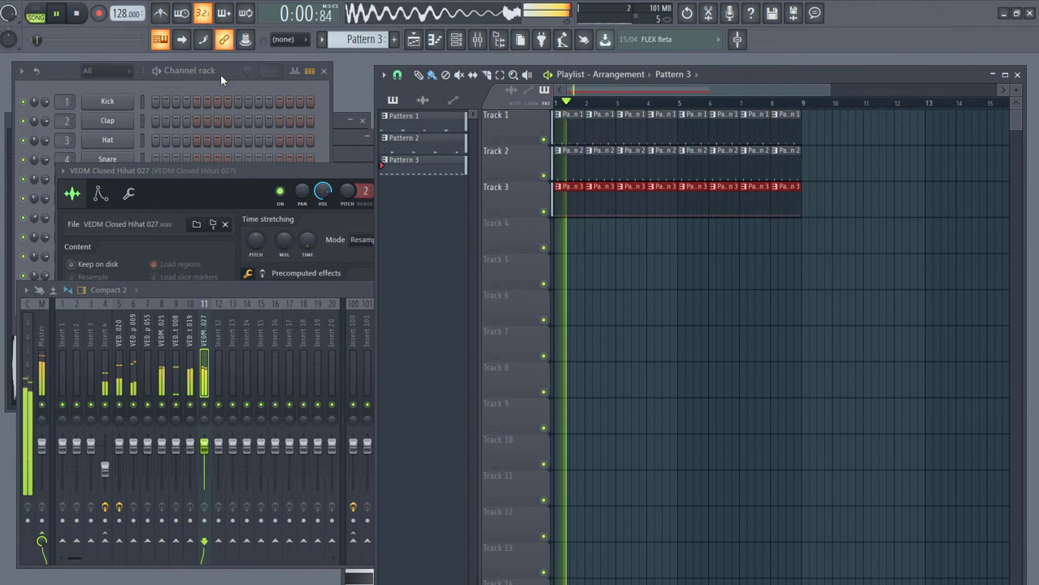
pyautogui.moveTo(220, 74); pyautogui.dragTo(228, 75)
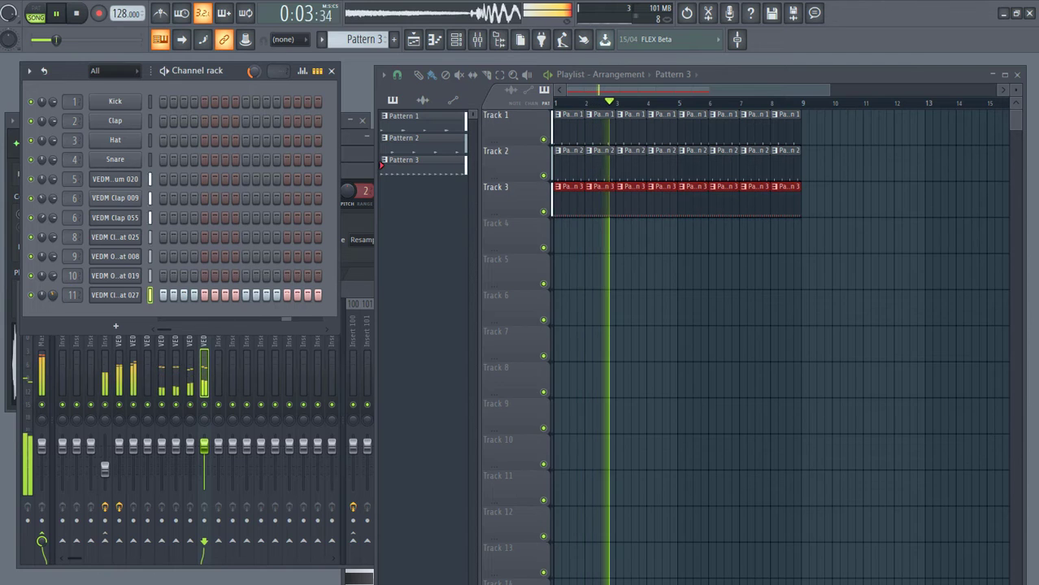
# Clone the VEDM Closed Hihat 027 channel twice
pyautogui.rightClick(110, 296)
pyautogui.click(165, 419)
pyautogui.rightClick(116, 314)
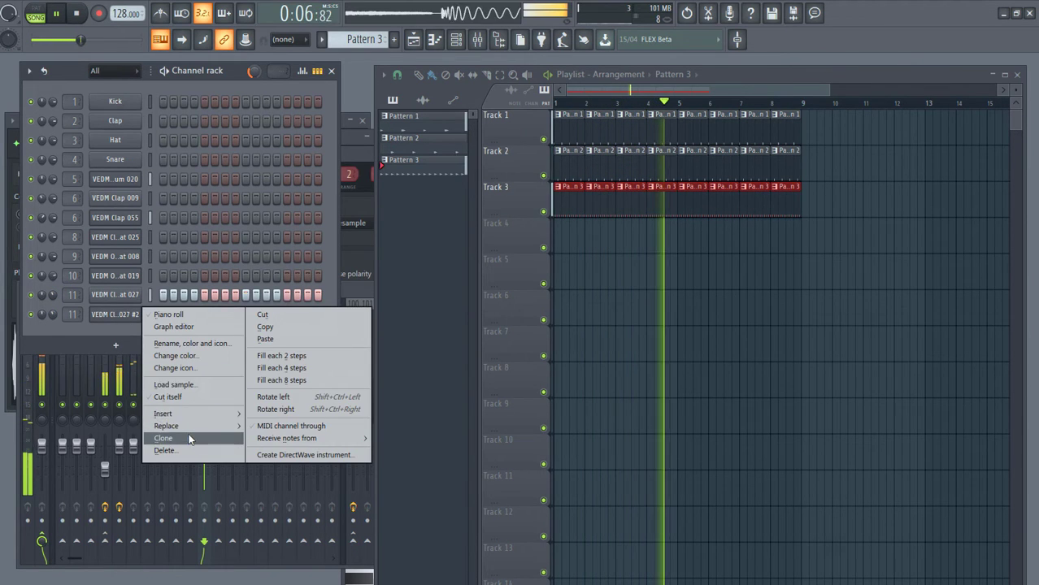
pyautogui.click(167, 438)
pyautogui.rightClick(127, 318)
# Replace the first clone's sample with VEDM Closed Hihat 036 and place hits on steps 3 and 4
pyautogui.click(106, 312)
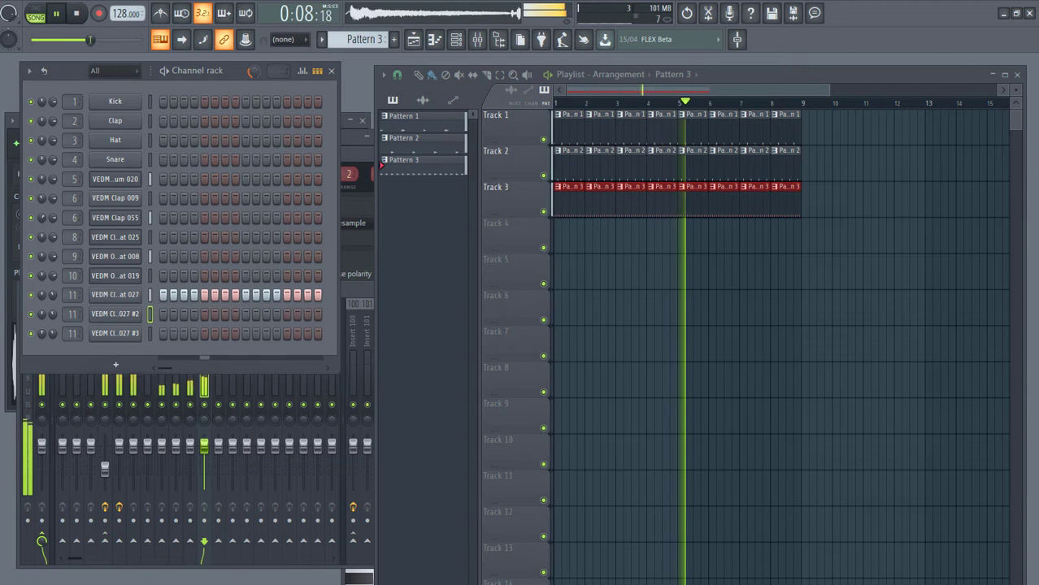
pyautogui.click(104, 311)
pyautogui.click(236, 73)
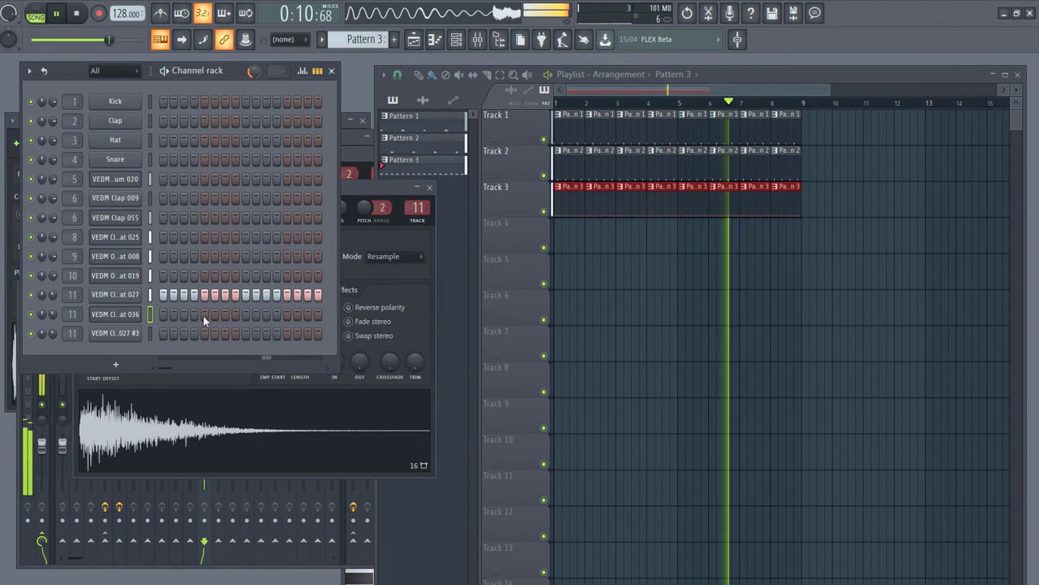
pyautogui.click(194, 315)
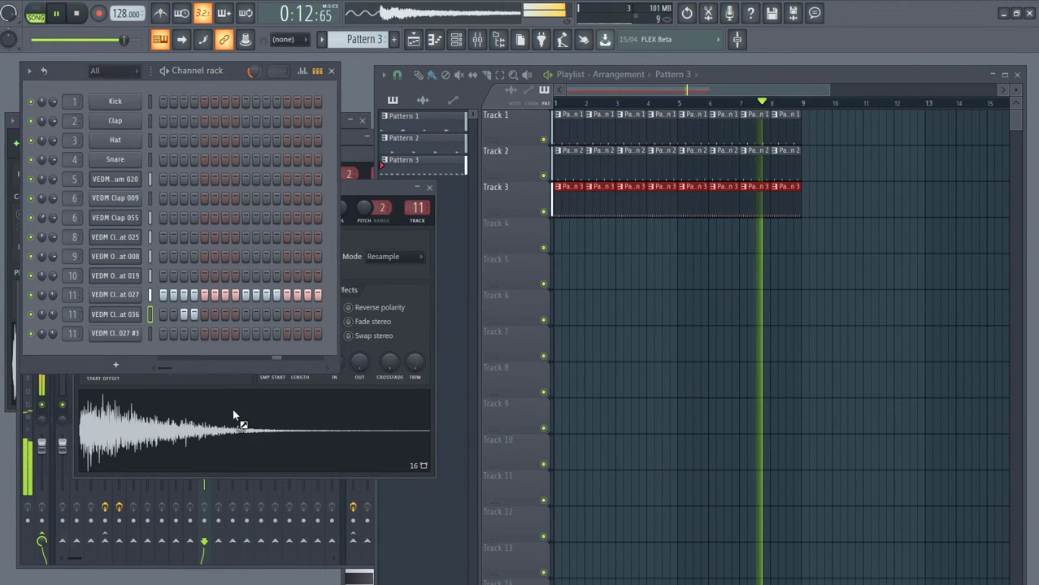
# Replace the second clone's sample with VEDM Closed Hihat 039, place hits on steps 9, 10, 11, 13 and 15, and stop the song
pyautogui.moveTo(239, 422); pyautogui.dragTo(128, 338)
pyautogui.moveTo(266, 334); pyautogui.dragTo(247, 334)
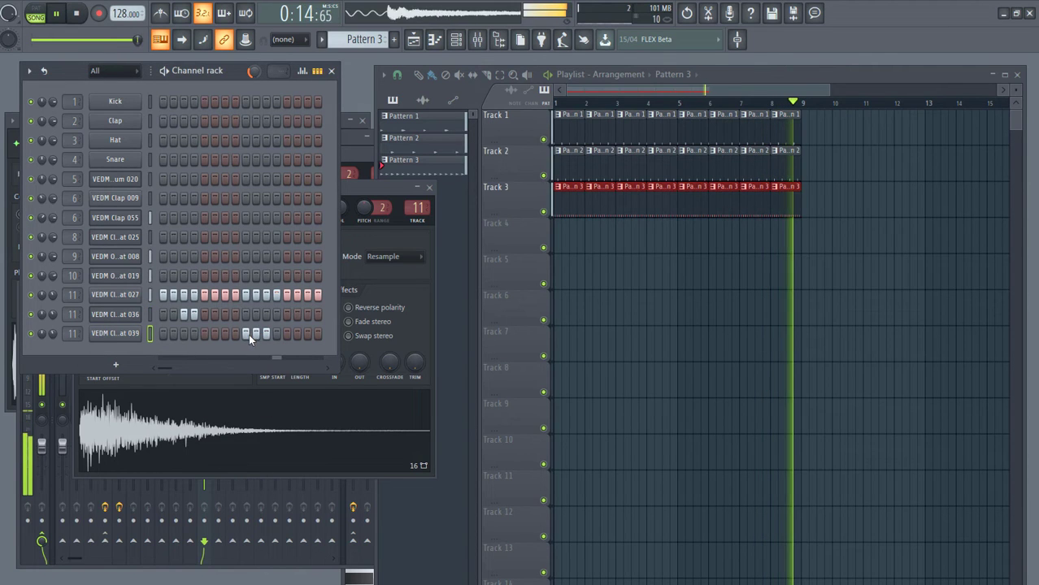
pyautogui.click(307, 335)
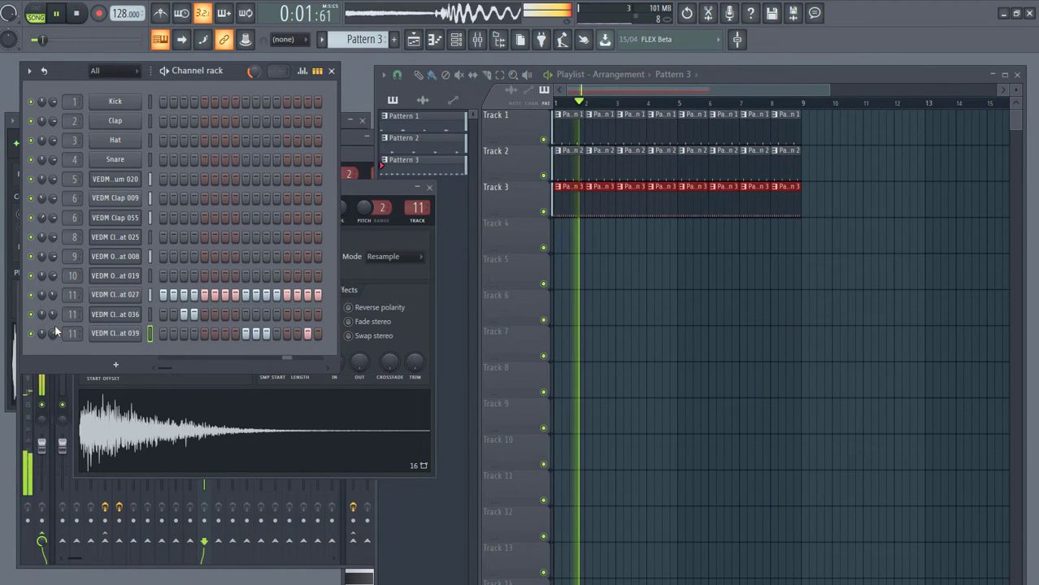
pyautogui.click(112, 334)
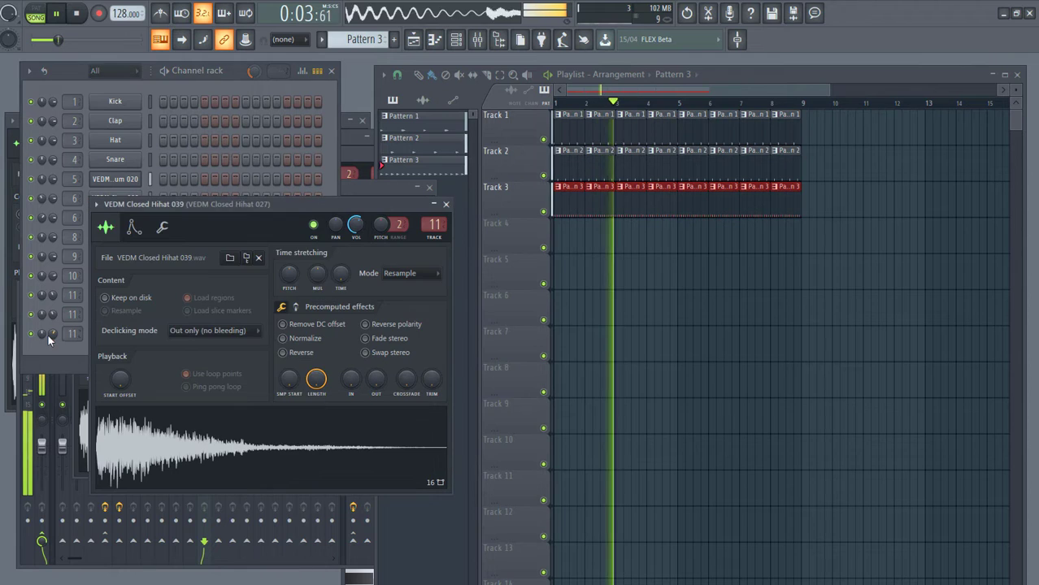
pyautogui.click(48, 335)
pyautogui.click(289, 333)
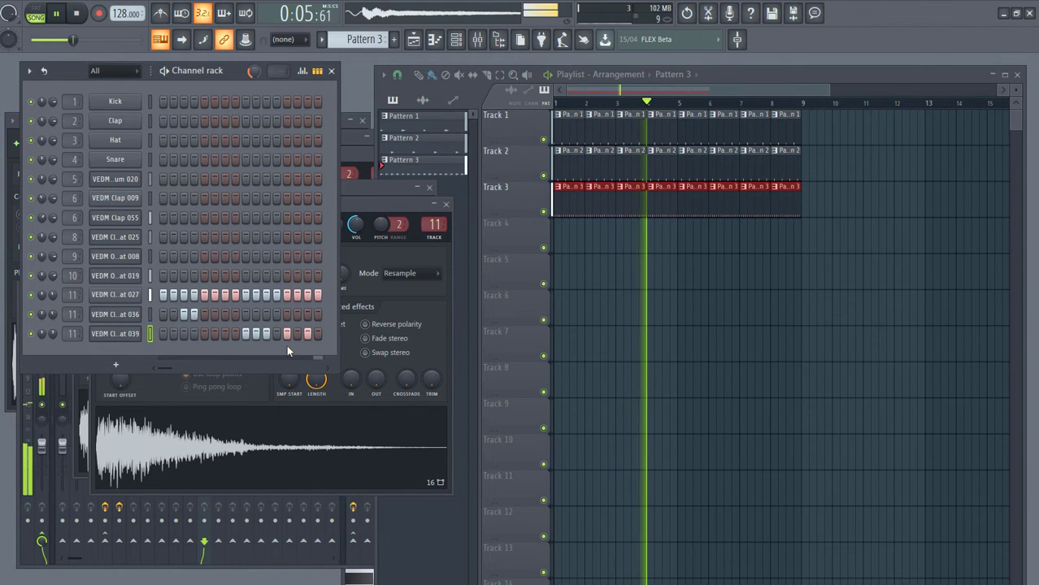
pyautogui.press('space')
# Open Pattern 2, increase VEDM Open Hihat 019's fade-out further, and play the song
pyautogui.rightClick(591, 279)
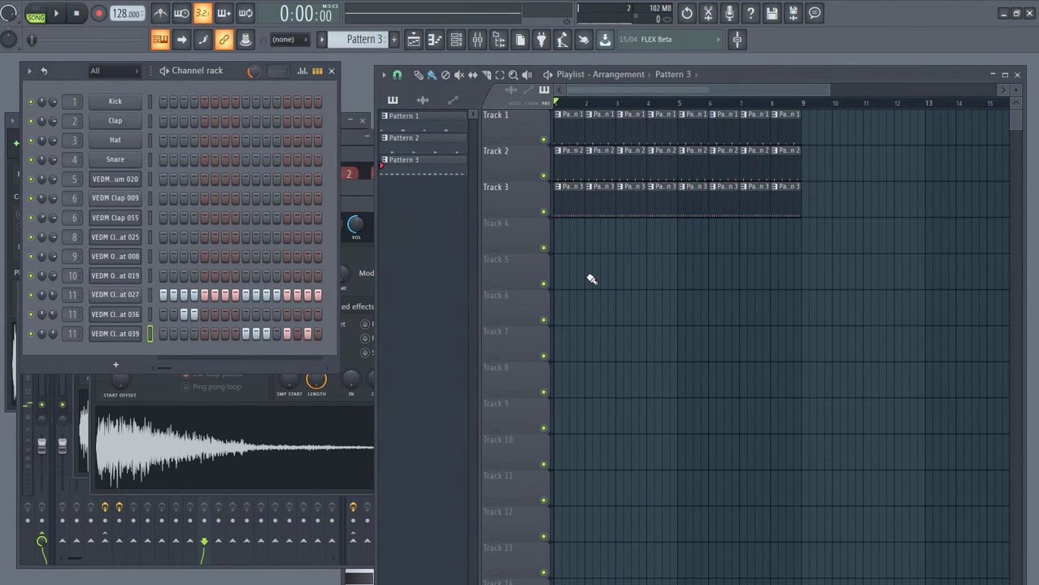
pyautogui.doubleClick(578, 211)
pyautogui.click(577, 167)
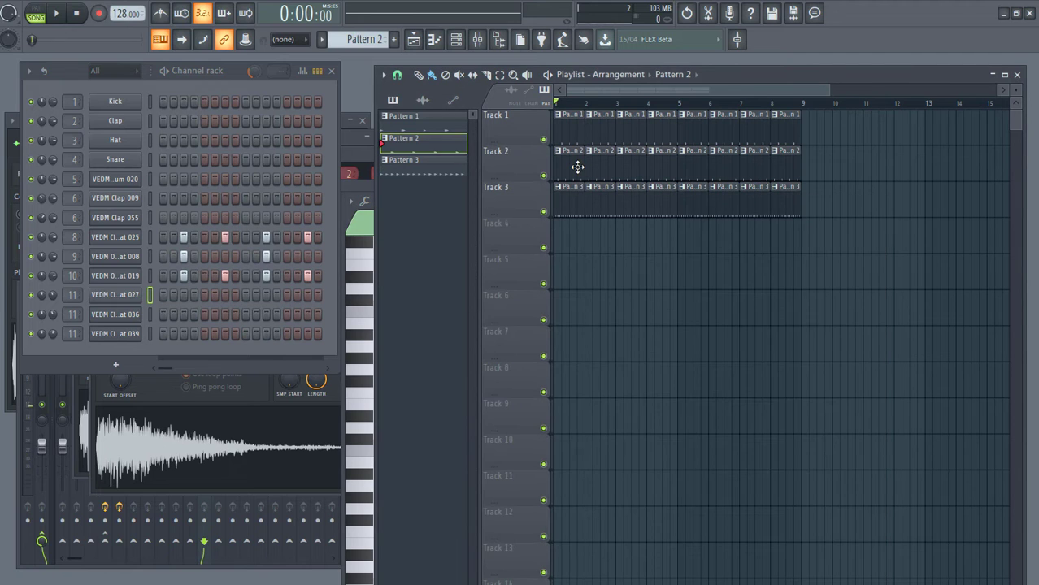
pyautogui.click(114, 275)
pyautogui.moveTo(332, 328); pyautogui.dragTo(333, 322)
pyautogui.press('space')
pyautogui.rightClick(663, 341)
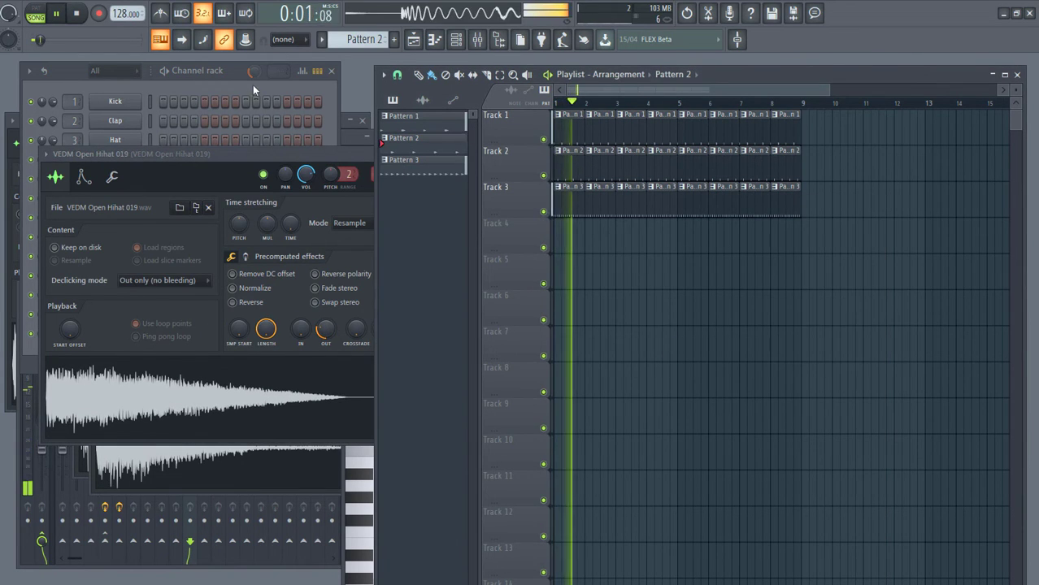
# Lower the faders of mixer tracks 1 to 13 together slightly during playback, then stop the song
pyautogui.doubleClick(582, 201)
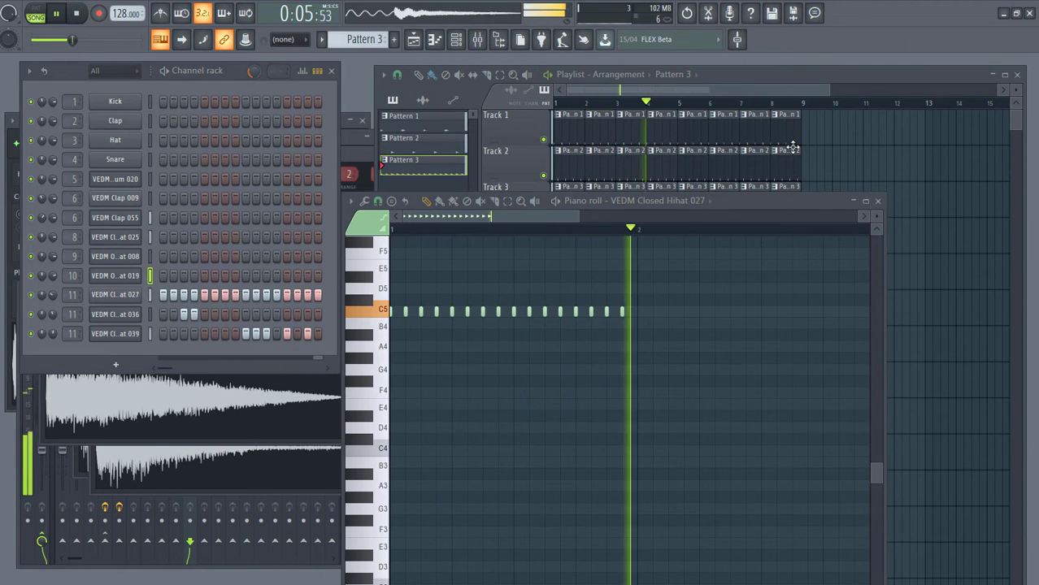
pyautogui.click(901, 154)
pyautogui.click(479, 39)
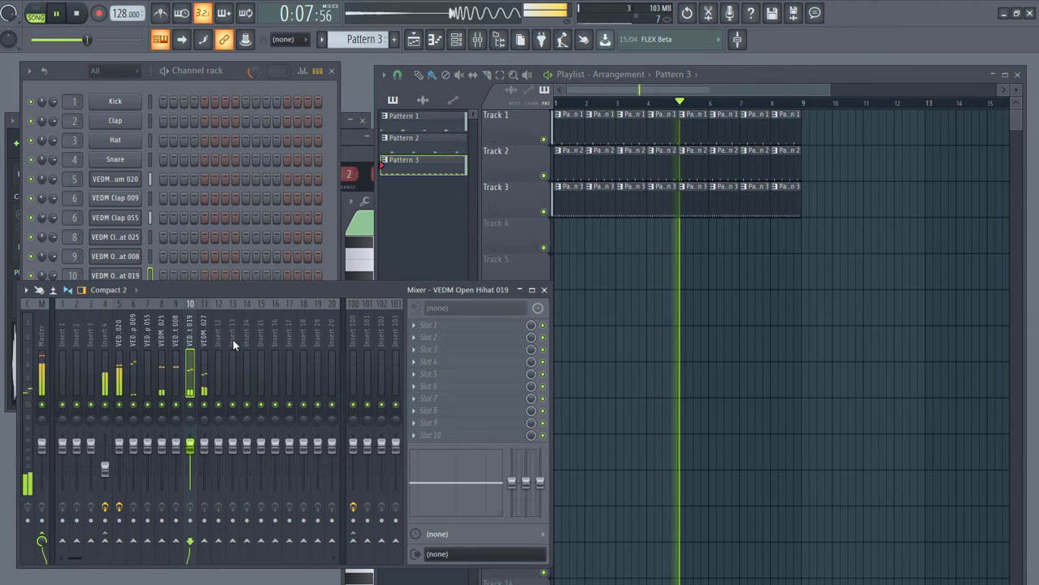
pyautogui.moveTo(233, 341); pyautogui.dragTo(28, 317)
pyautogui.moveTo(176, 447); pyautogui.dragTo(177, 451)
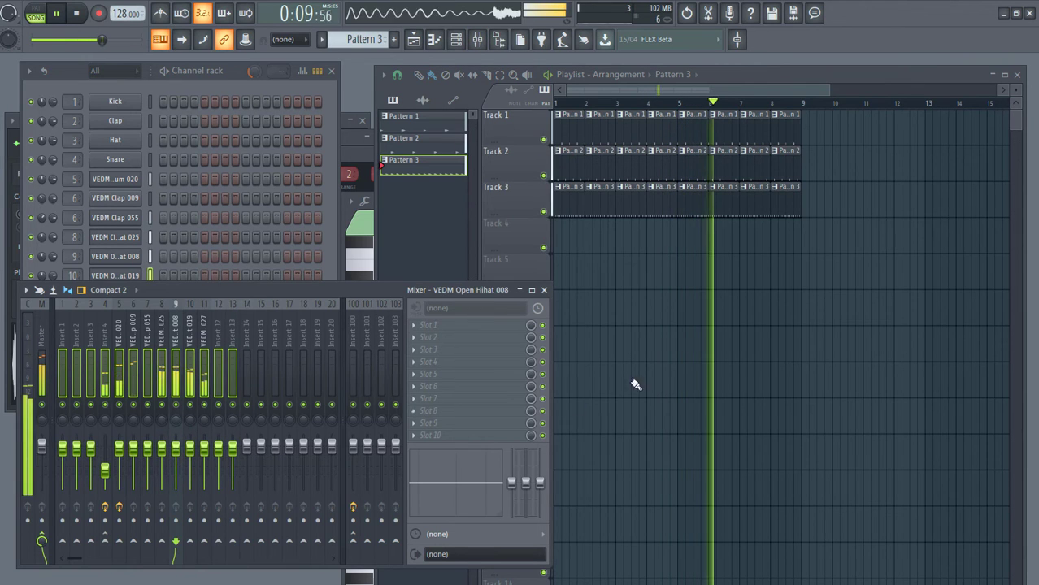
pyautogui.click(143, 404)
pyautogui.press('space')
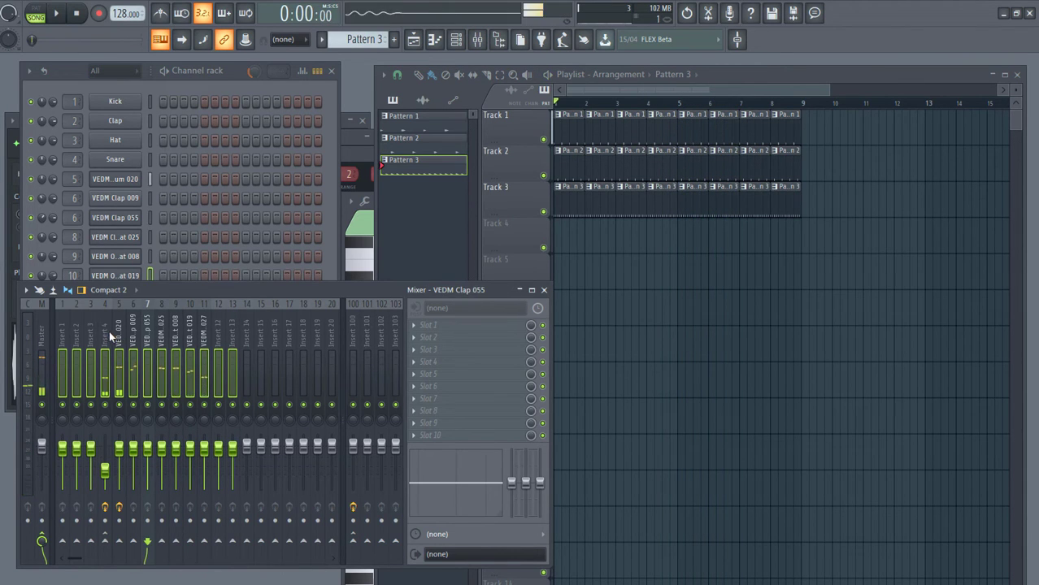
# Add Ozone 8 Dynamics to the VEDM Bassdrum 020 mixer track
pyautogui.click(114, 330)
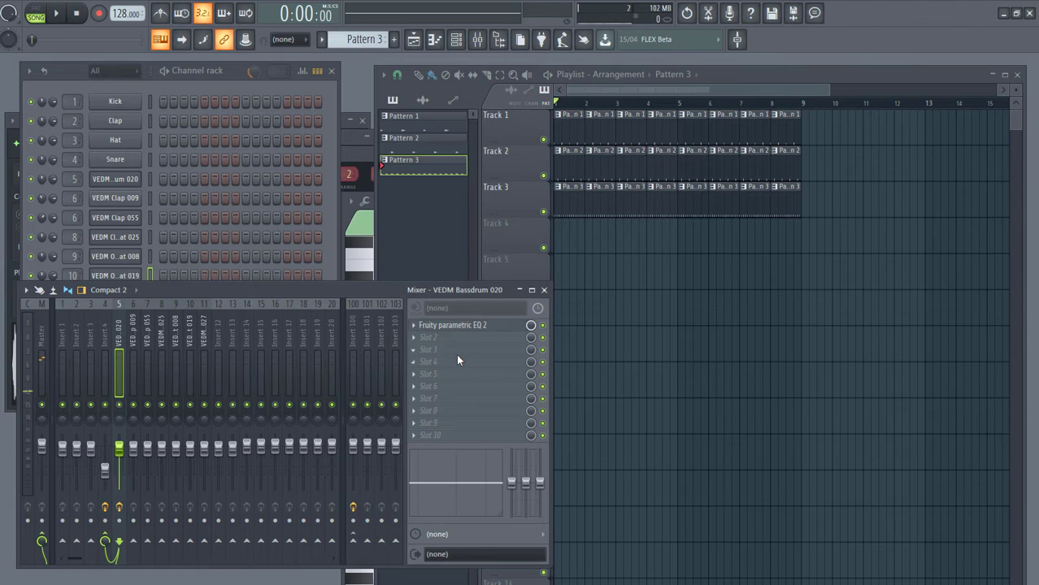
pyautogui.click(457, 360)
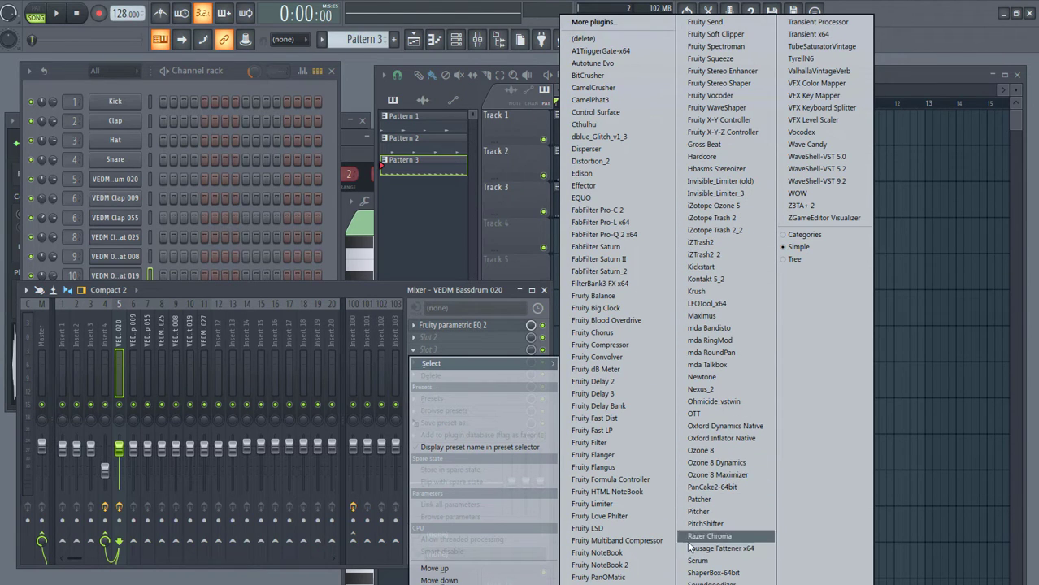
pyautogui.click(742, 464)
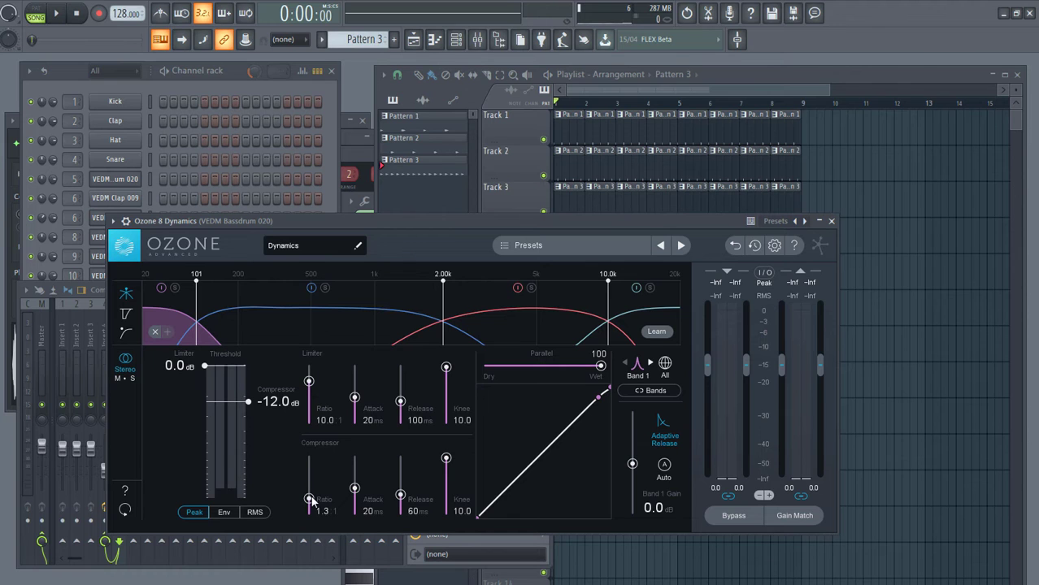
# During playback, set Band 1's gain to 2.5 dB and Band 2 to a 1.3:1 compressor ratio with 1.9 dB gain
pyautogui.press('space')
pyautogui.moveTo(632, 465); pyautogui.dragTo(634, 458)
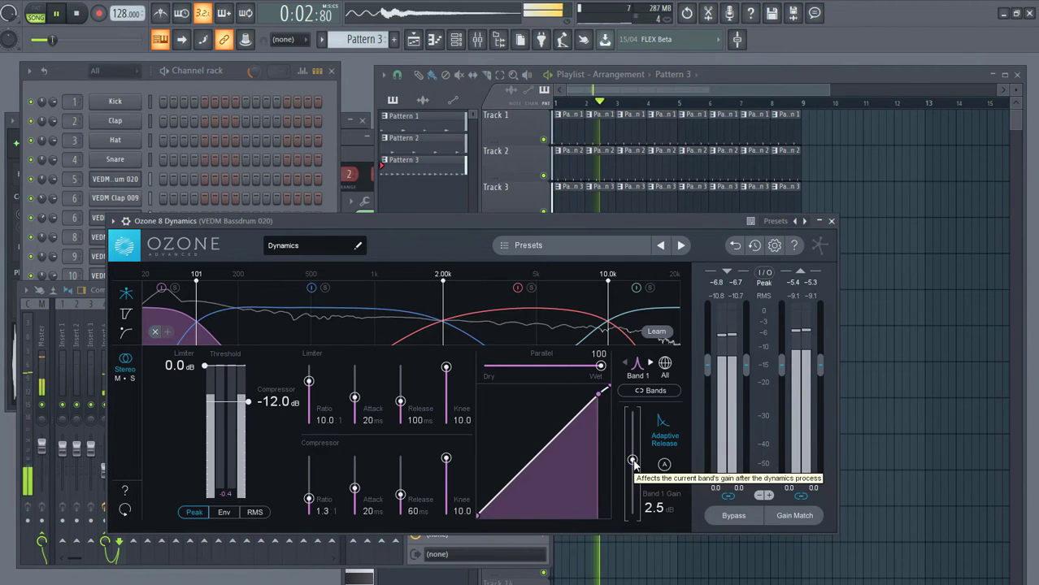
pyautogui.click(313, 324)
pyautogui.moveTo(310, 492); pyautogui.dragTo(310, 498)
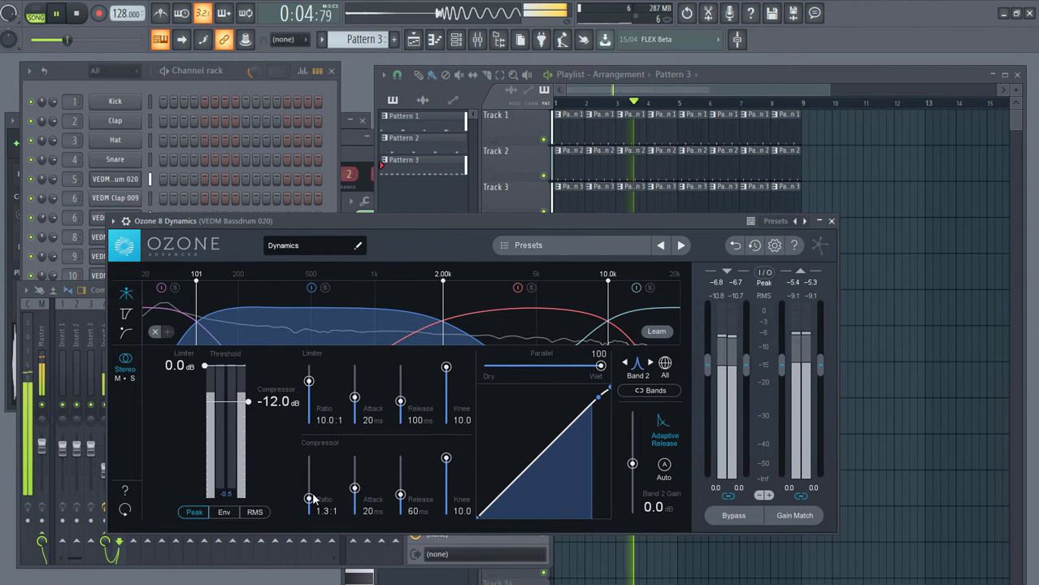
pyautogui.moveTo(637, 466); pyautogui.dragTo(639, 462)
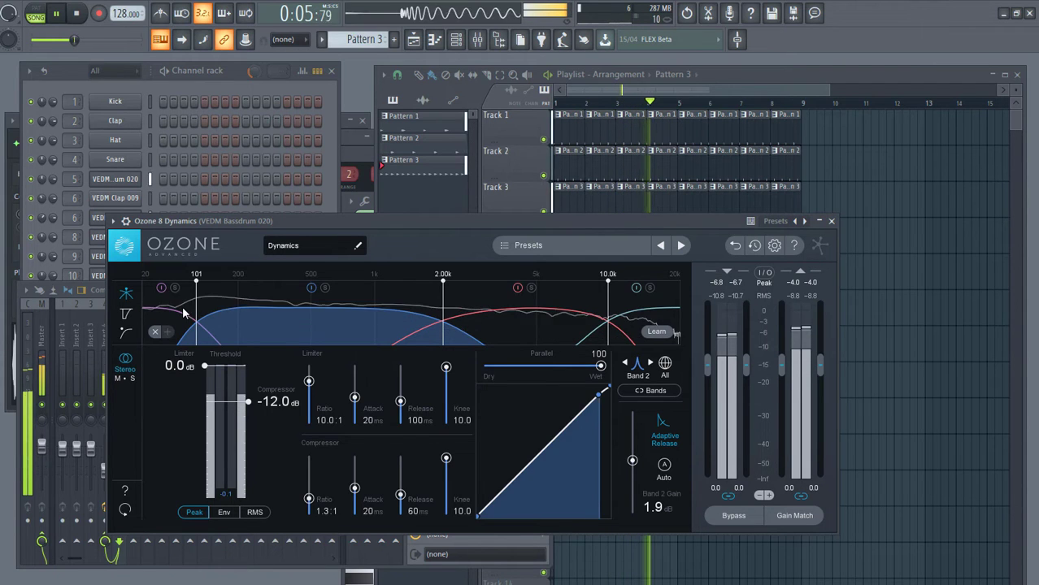
# Raise Band 1's gain in Ozone 8 Dynamics to 5.2 dB, then stop the song and return to the playlist
pyautogui.click(232, 333)
pyautogui.moveTo(634, 463); pyautogui.dragTo(641, 467)
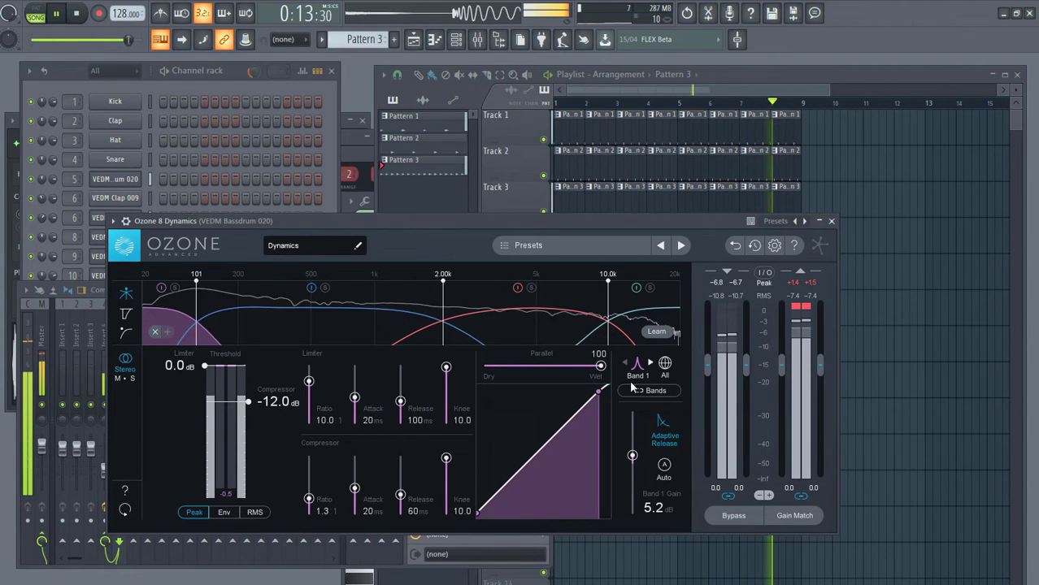
pyautogui.click(477, 44)
pyautogui.press('space')
pyautogui.rightClick(882, 184)
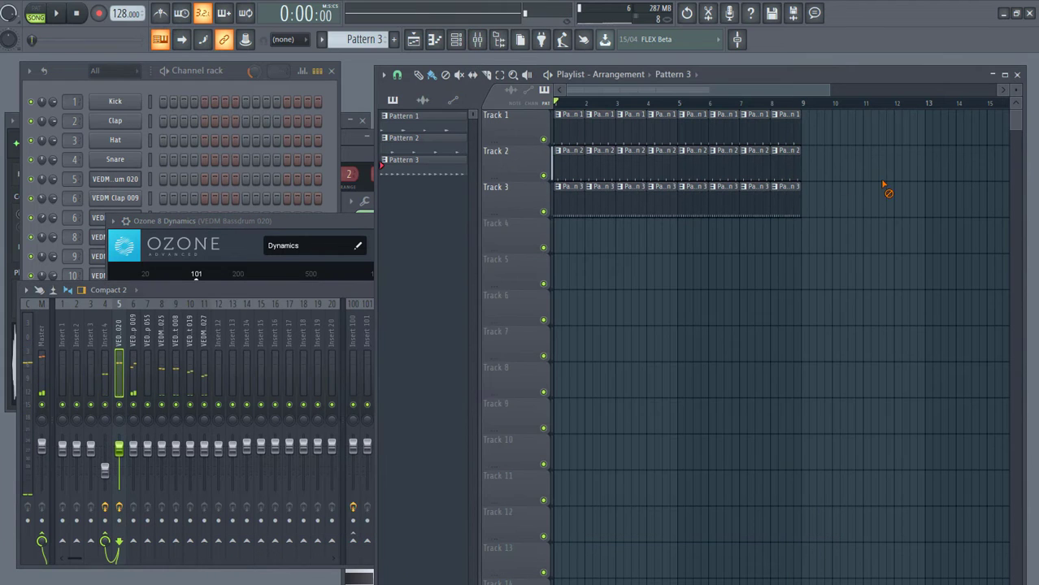
# Add Fruity parametric EQ 2 to the VEDM Clap 009 mixer track and boost the treble with band 7
pyautogui.scroll(1, 577, 225)
pyautogui.scroll(-1, 732, 237)
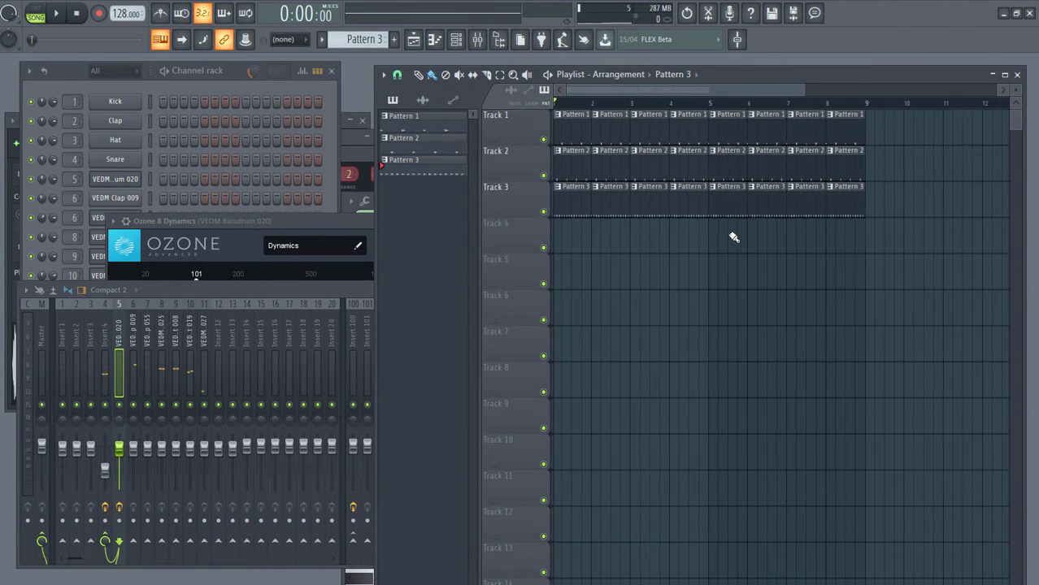
pyautogui.doubleClick(561, 133)
pyautogui.click(129, 200)
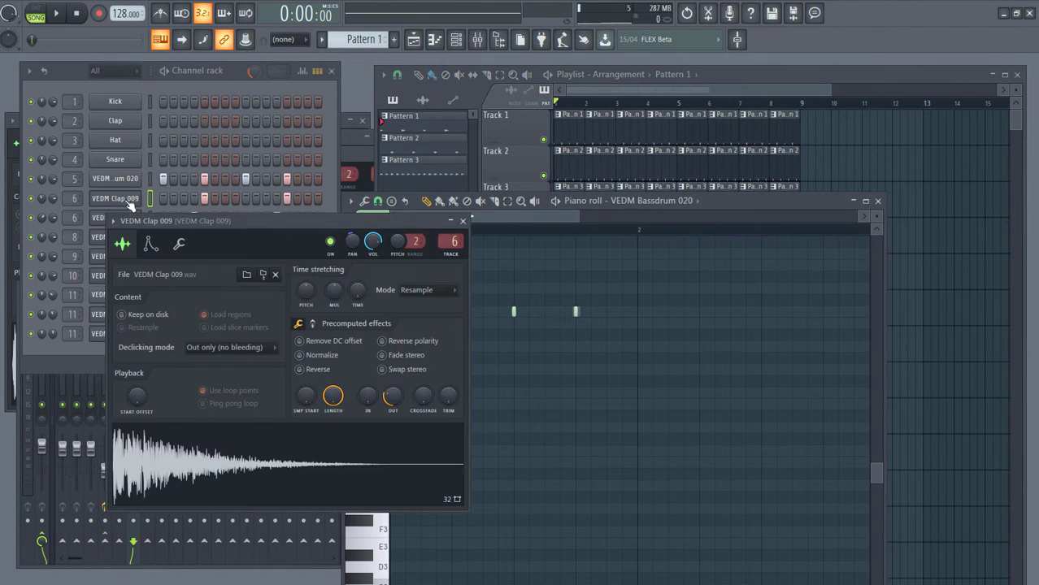
pyautogui.click(479, 35)
pyautogui.click(461, 335)
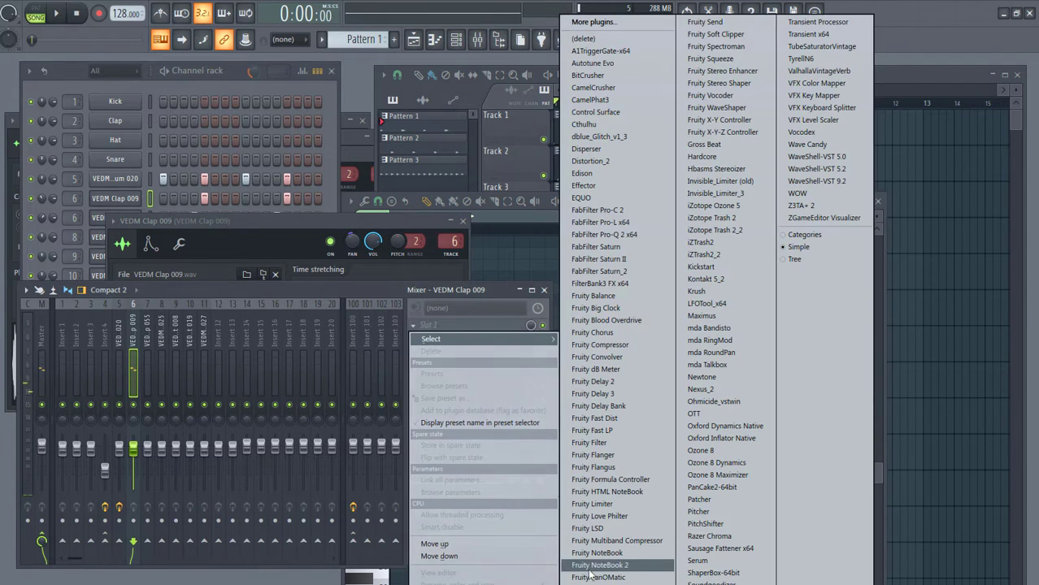
pyautogui.click(634, 563)
pyautogui.moveTo(341, 312); pyautogui.dragTo(354, 306)
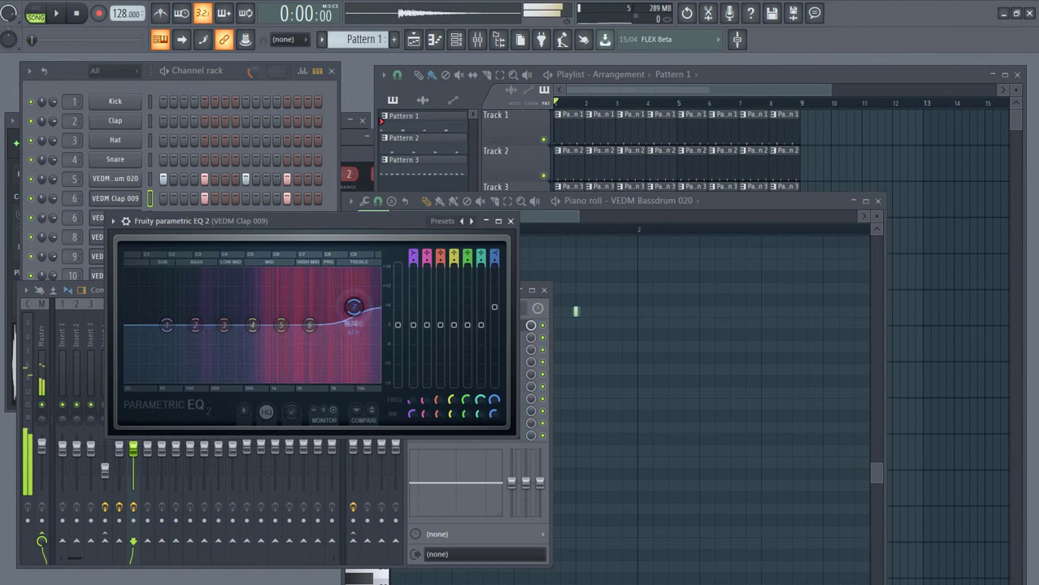
# Boost band 5 at about 947 Hz in the clap's Fruity parametric EQ 2, narrow it to 19% bandwidth, and start playback
pyautogui.moveTo(280, 325)
pyautogui.mouseDown()
pyautogui.moveTo(275, 310)
pyautogui.moveTo(268, 315)
pyautogui.mouseUp()
pyautogui.scroll(-3, 276, 310)
pyautogui.press('space')
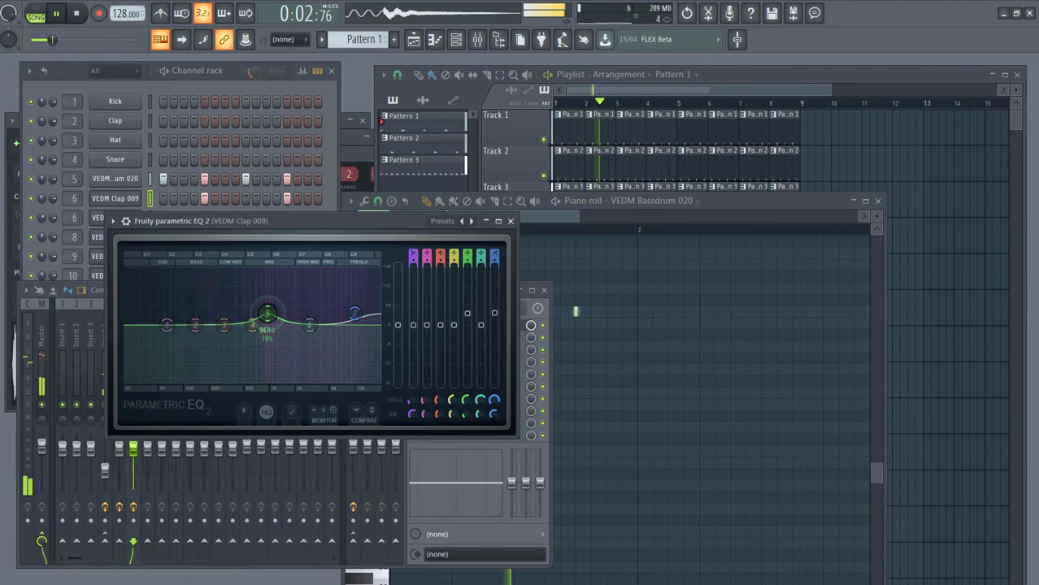
# Check the VEDM Bassdrum 020 channel's envelope and sample settings, then clone the channel
pyautogui.click(115, 178)
pyautogui.click(135, 228)
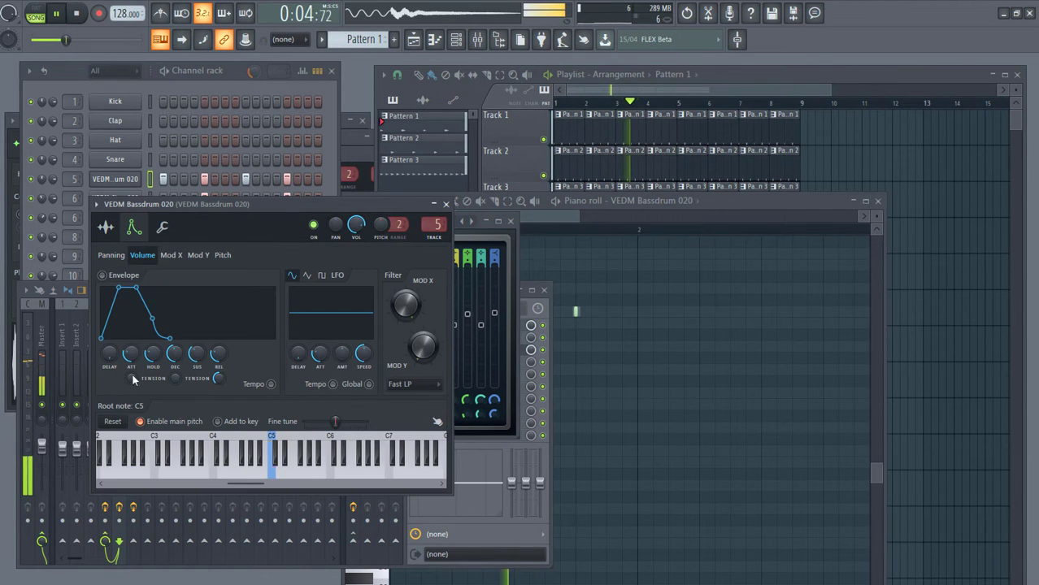
pyautogui.click(106, 228)
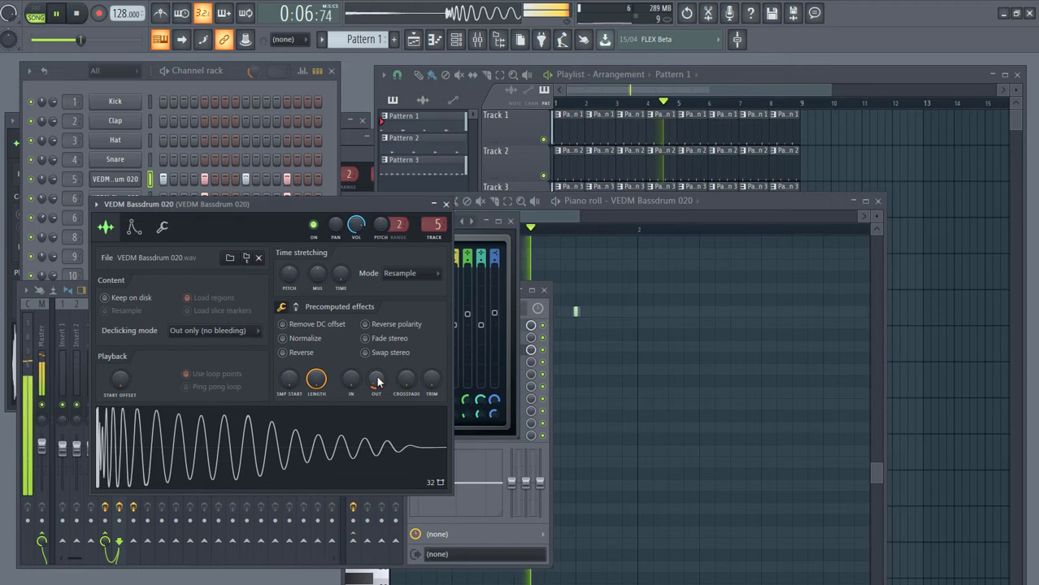
pyautogui.click(124, 180)
pyautogui.rightClick(123, 179)
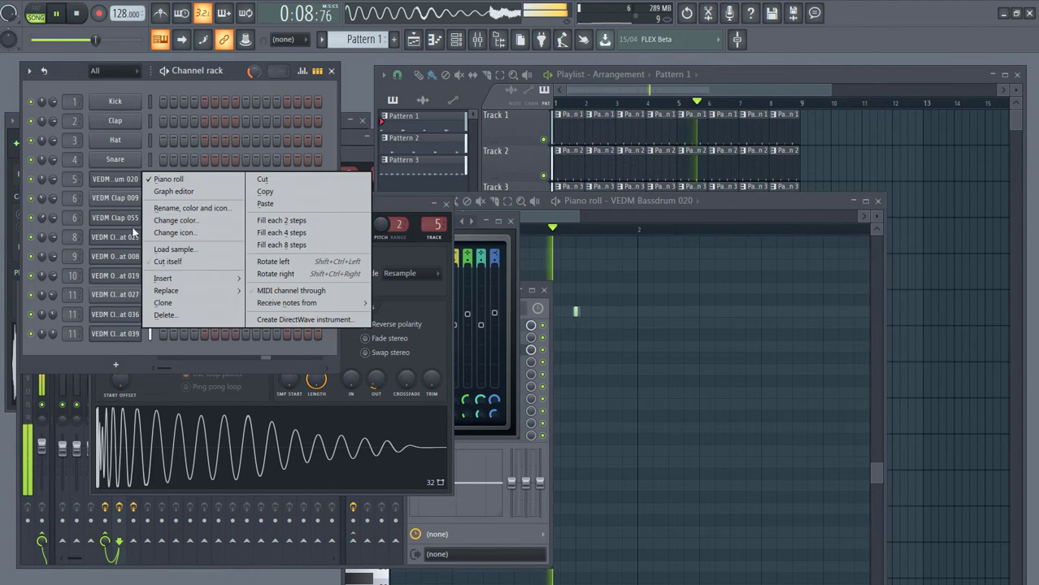
pyautogui.click(183, 299)
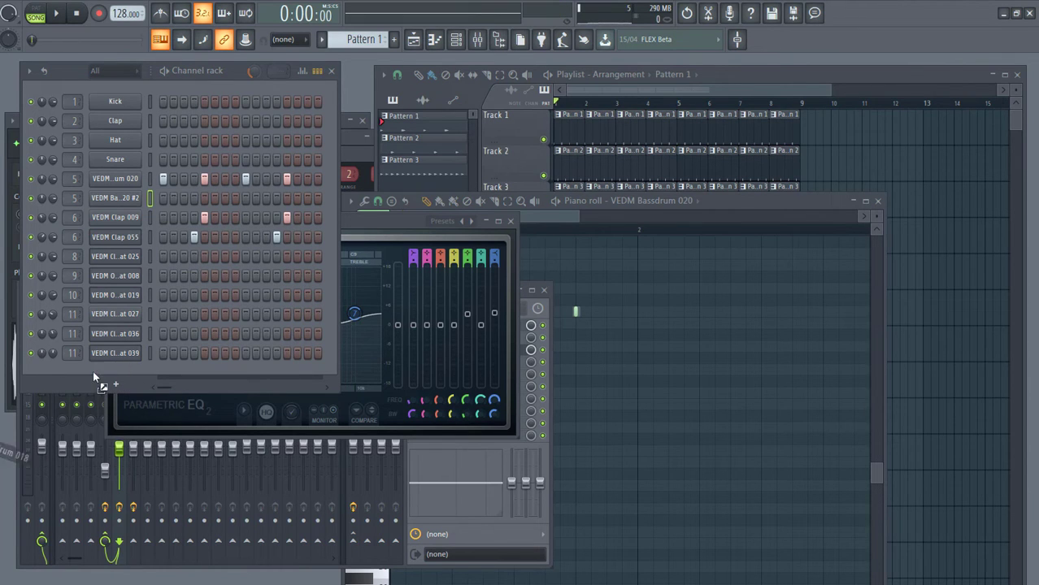
# Add the VEDM Bassdrum 018 sample as a new channel and fill each 4 steps with hits
pyautogui.moveTo(93, 371); pyautogui.dragTo(112, 372)
pyautogui.rightClick(139, 367)
pyautogui.click(283, 425)
# Enable a short volume envelope on the VEDM Bassdrum 018 channel and route it to mixer track 12
pyautogui.click(128, 368)
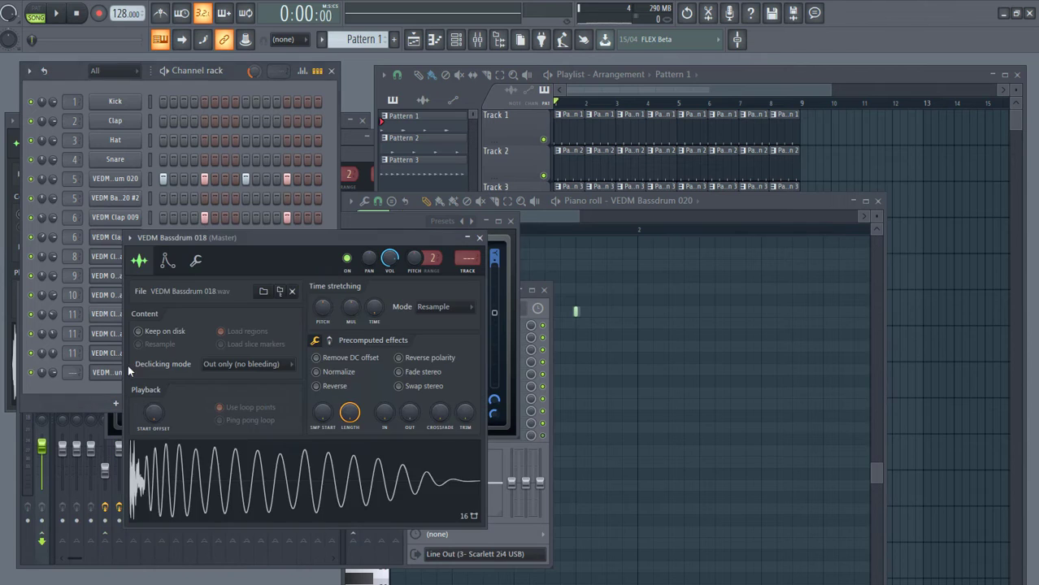
pyautogui.click(168, 262)
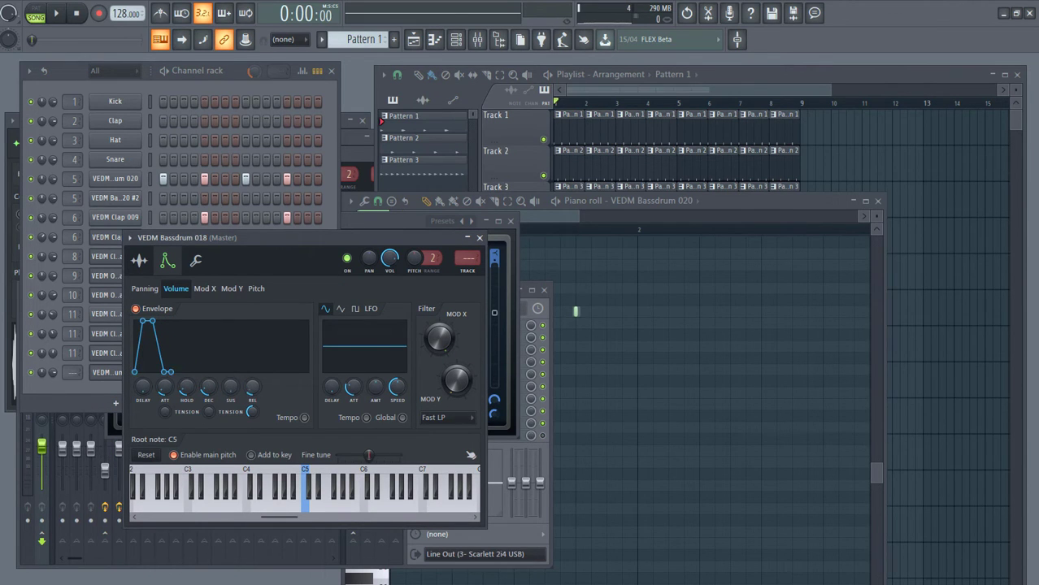
pyautogui.hotkey('ctrl', 'l')
# Play the song, lower the VEDM Bassdrum 018 mixer fader slightly, and stop playback
pyautogui.press('space')
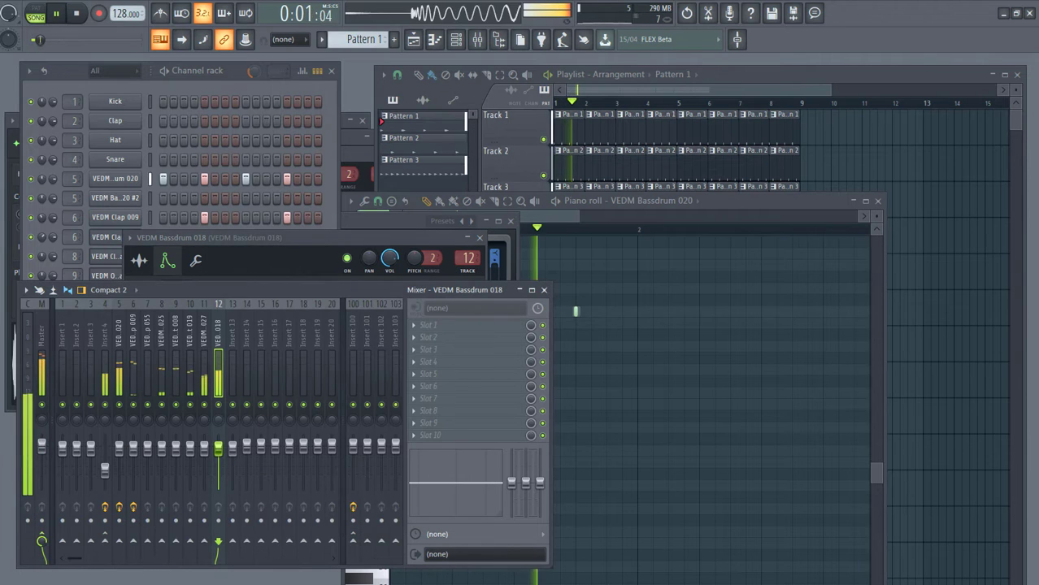
pyautogui.moveTo(219, 446)
pyautogui.mouseDown()
pyautogui.moveTo(220, 435)
pyautogui.moveTo(220, 448)
pyautogui.mouseUp()
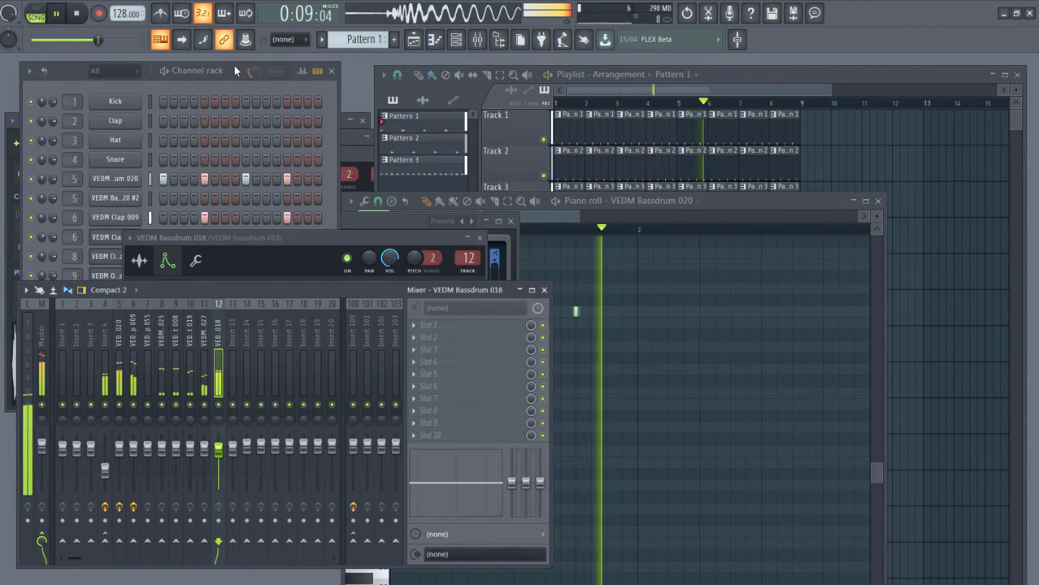
pyautogui.rightClick(879, 152)
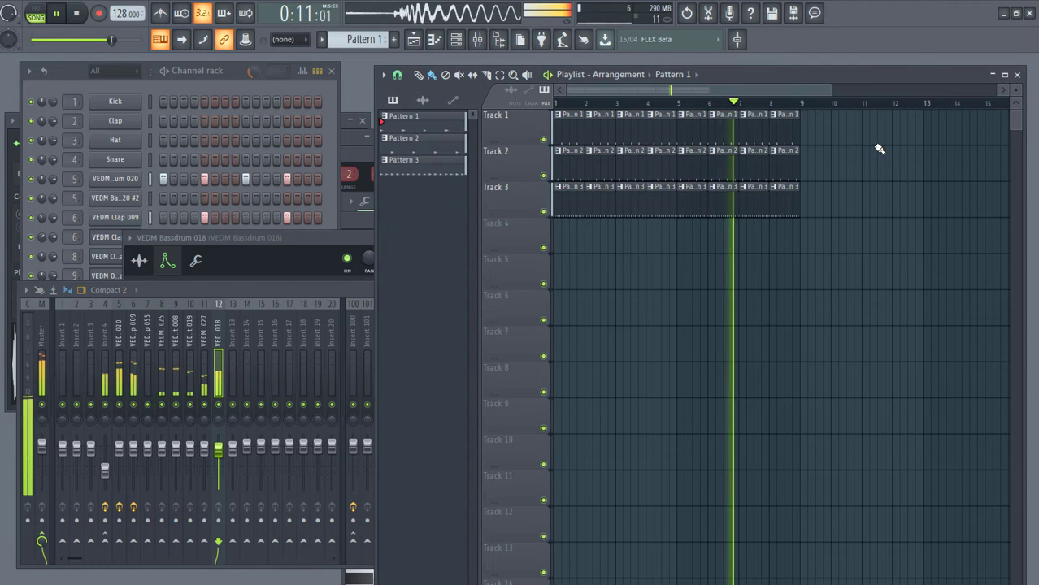
pyautogui.click(218, 85)
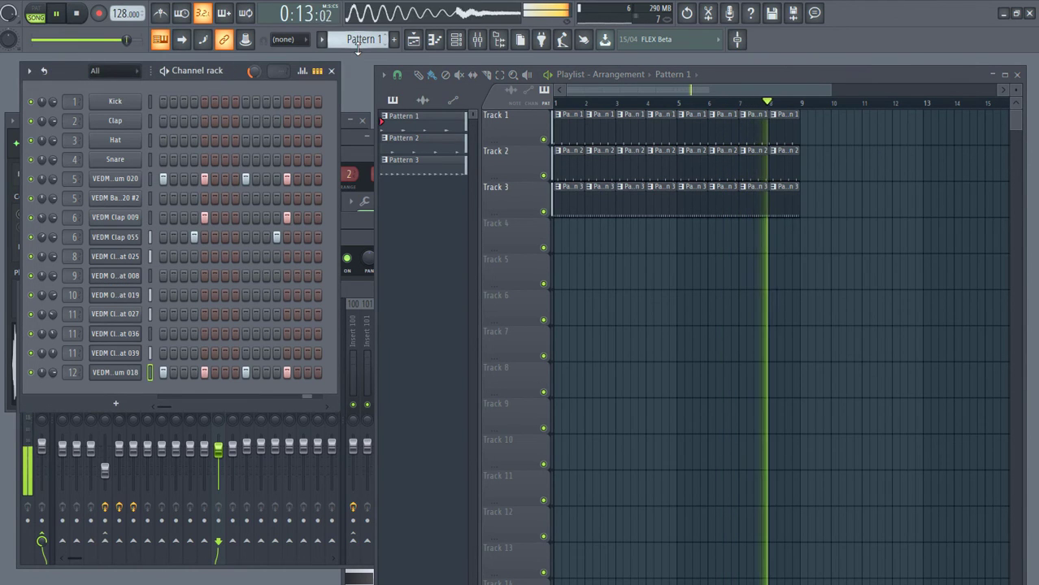
pyautogui.press('space')
# Play the arrangement while examining the VEDM Clap 055 mixer track and the Pattern 3 closed hi-hat notes, then stop
pyautogui.click(478, 41)
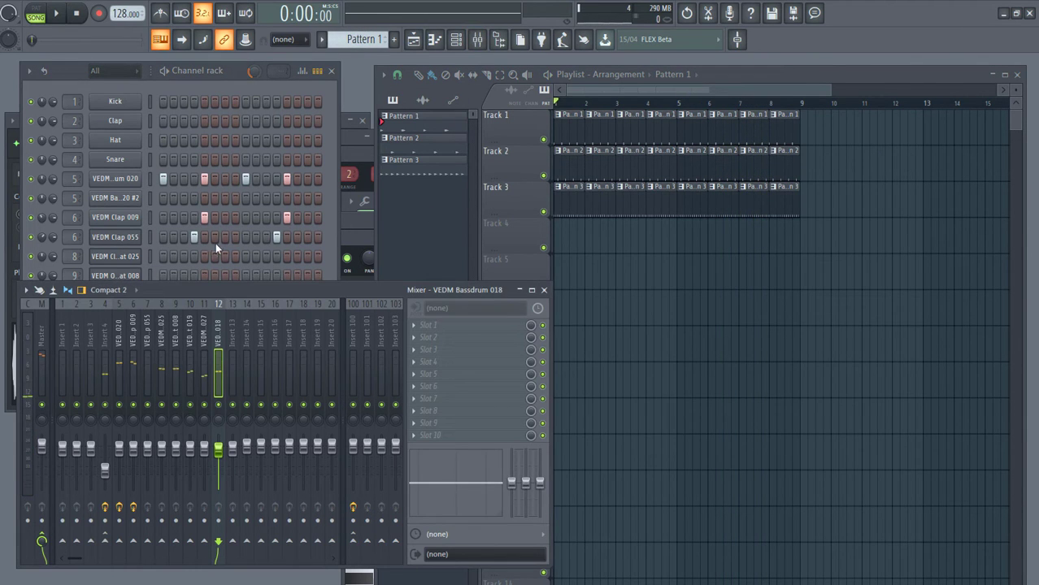
pyautogui.click(606, 207)
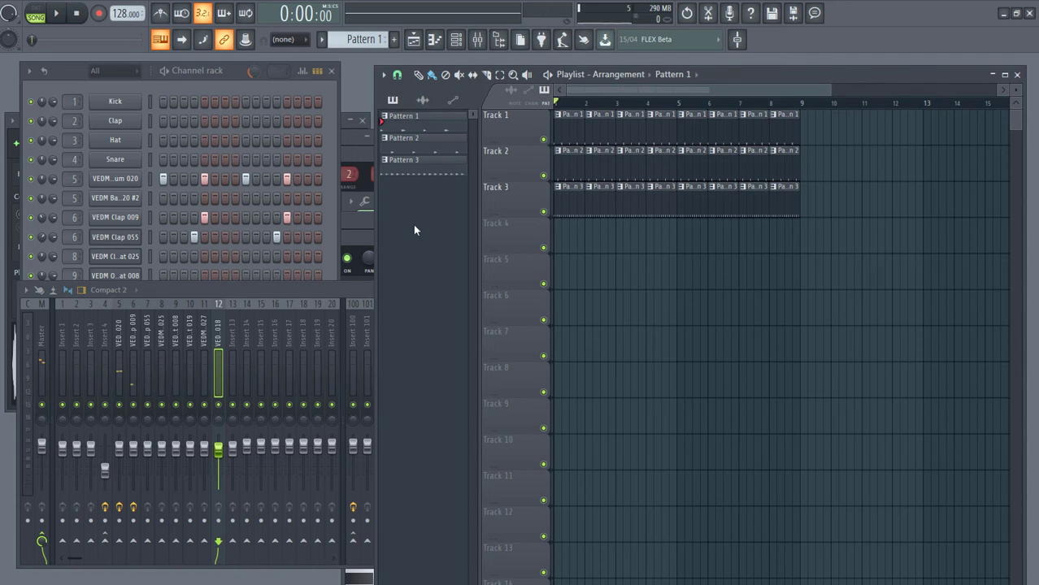
pyautogui.click(145, 335)
pyautogui.press('space')
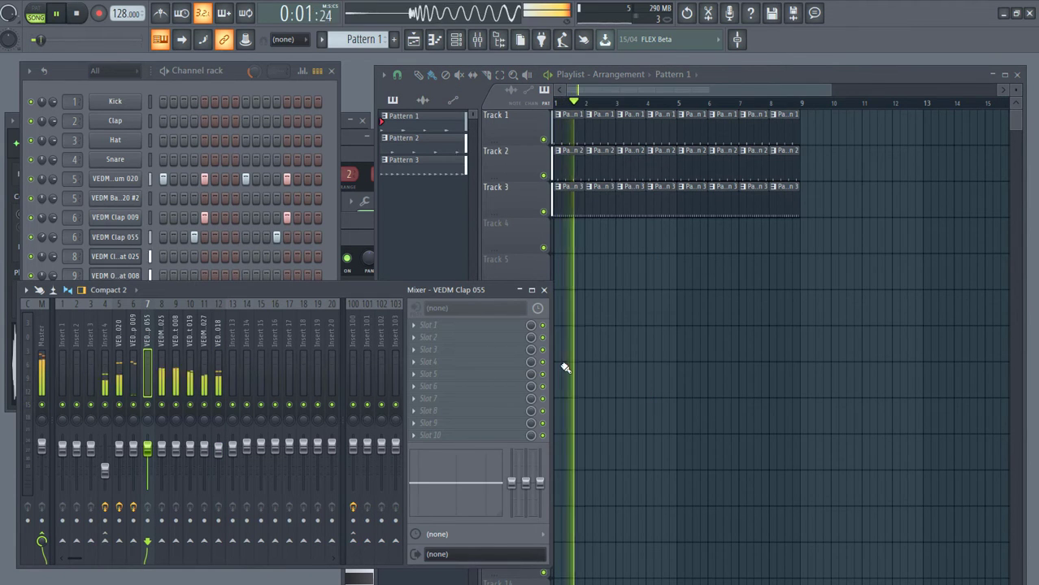
pyautogui.click(577, 204)
pyautogui.doubleClick(577, 204)
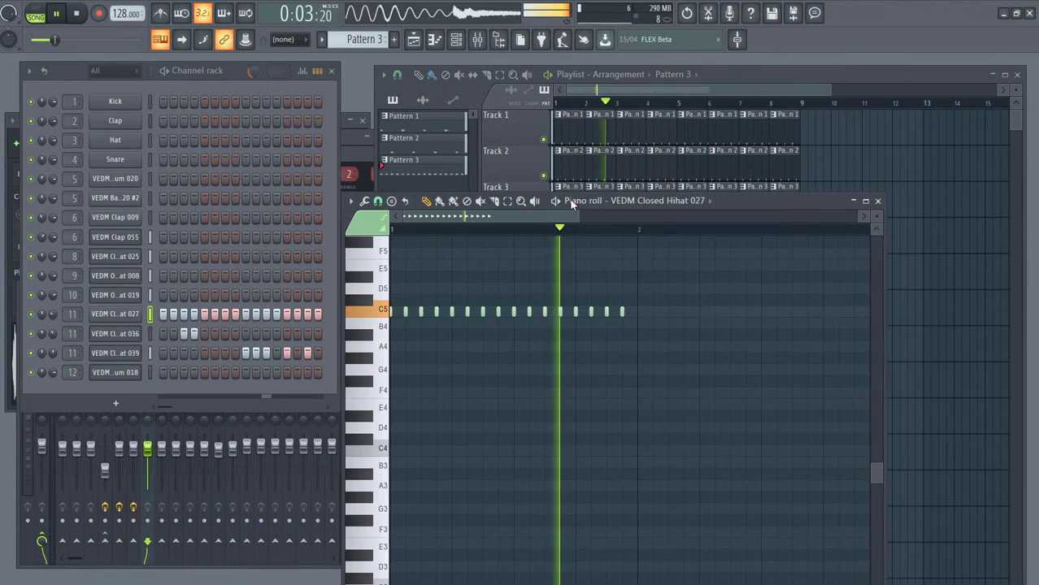
pyautogui.click(876, 165)
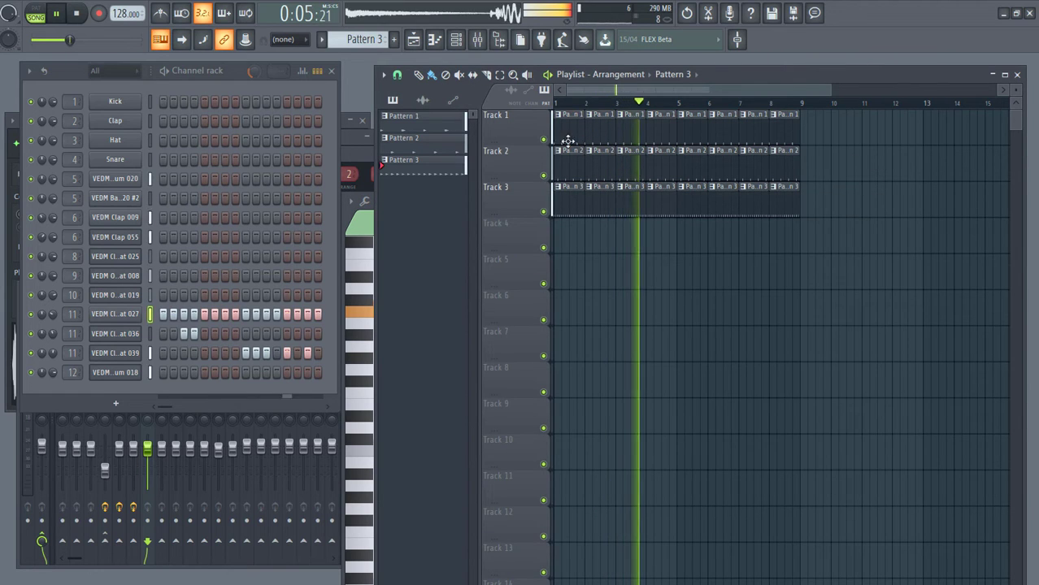
pyautogui.press('space')
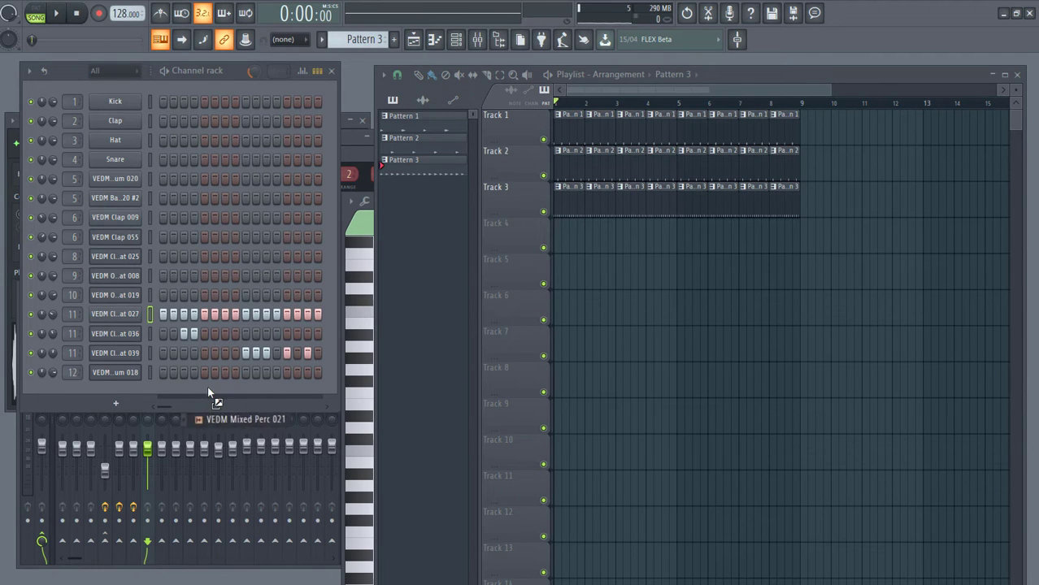
# Add the VEDM Mixed Perc 021 sample as a channel, place a hit on step 8 in Pattern 6, and route it to mixer track 13
pyautogui.moveTo(208, 388); pyautogui.dragTo(210, 385)
pyautogui.moveTo(358, 39); pyautogui.dragTo(357, 18)
pyautogui.click(235, 391)
pyautogui.click(116, 391)
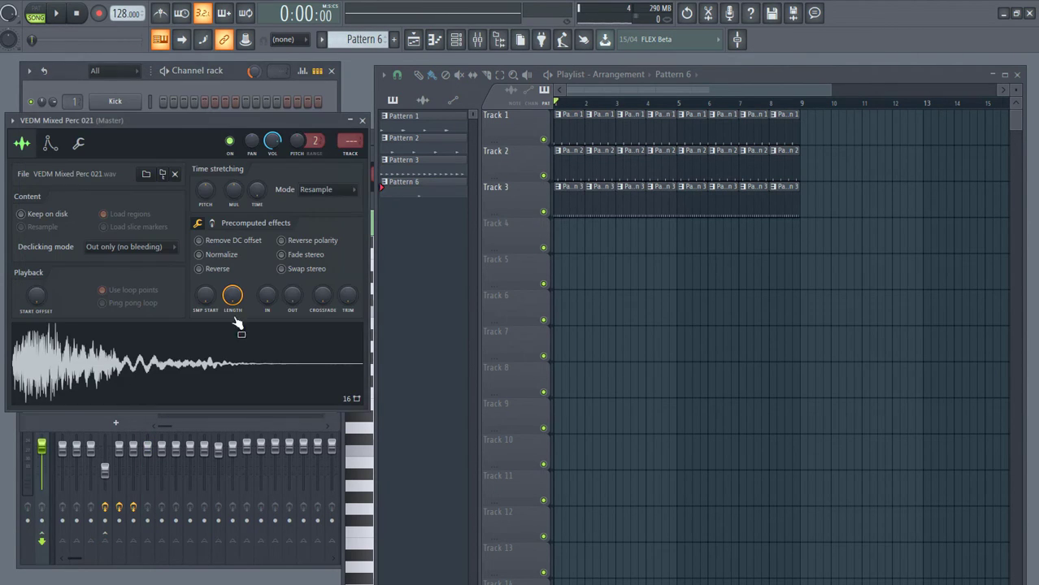
pyautogui.hotkey('ctrl', 'l')
# Place Pattern 6 clips on Track 4 at bars 1, 3, 5 and 7 while listening to the song, then stop
pyautogui.click(561, 226)
pyautogui.press('space')
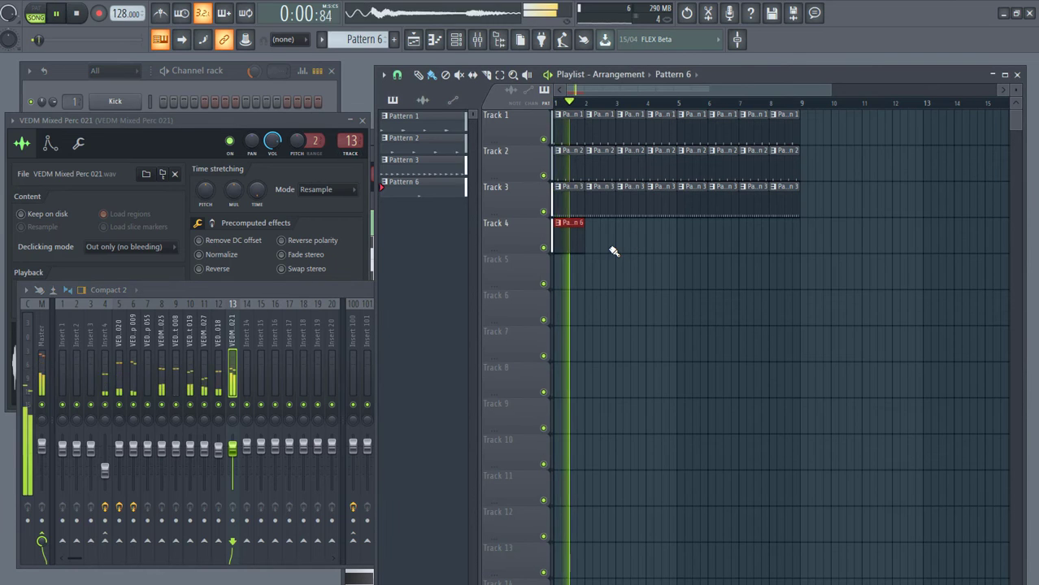
pyautogui.click(622, 241)
pyautogui.click(680, 247)
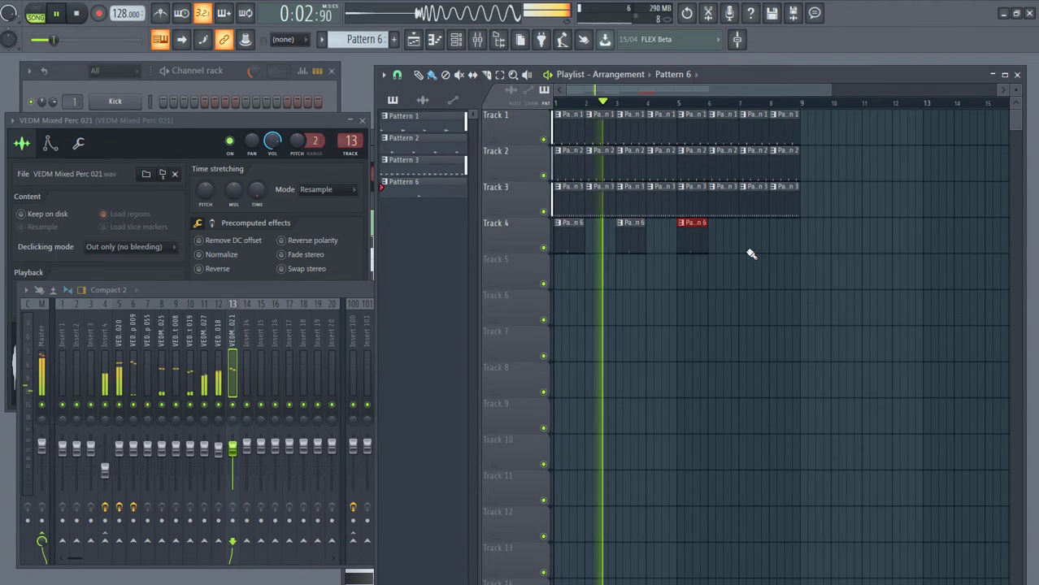
pyautogui.click(752, 255)
pyautogui.click(240, 73)
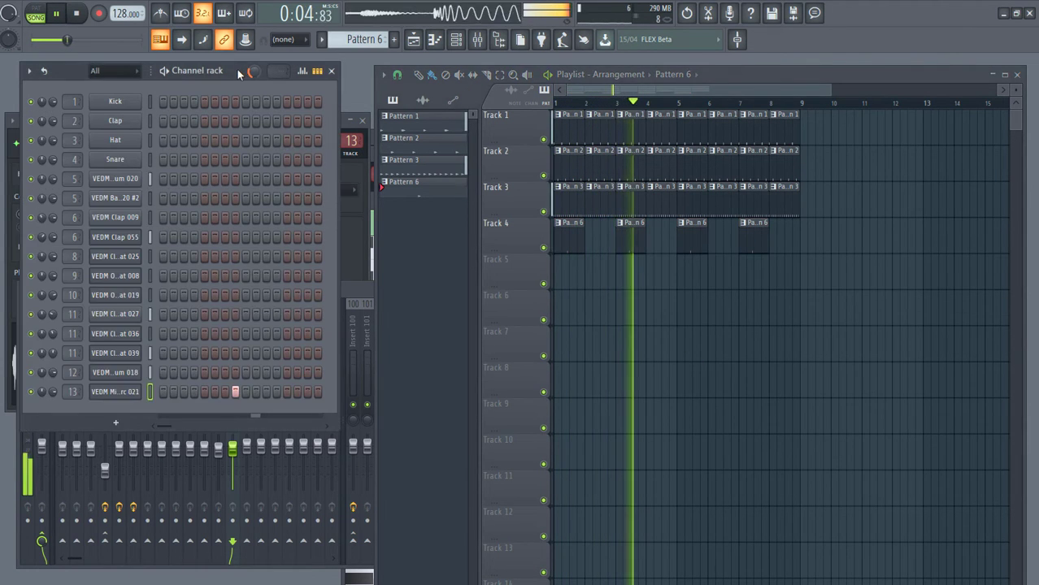
pyautogui.press('space')
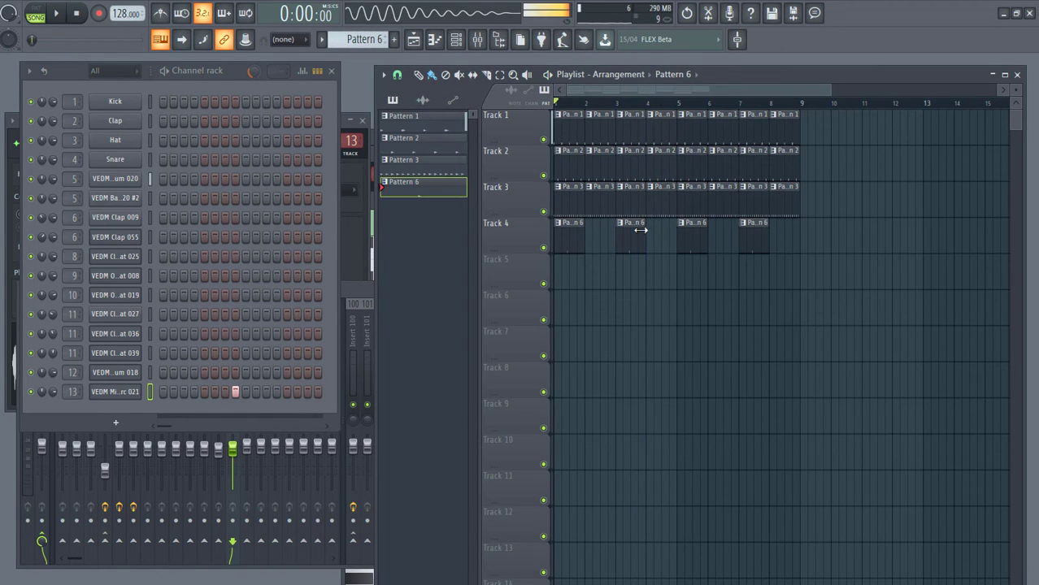
# Add a unique copy of the percussion pattern at bar 4 on Track 4 with four evenly spaced C5 notes in its second half
pyautogui.rightClick(652, 236)
pyautogui.click(683, 314)
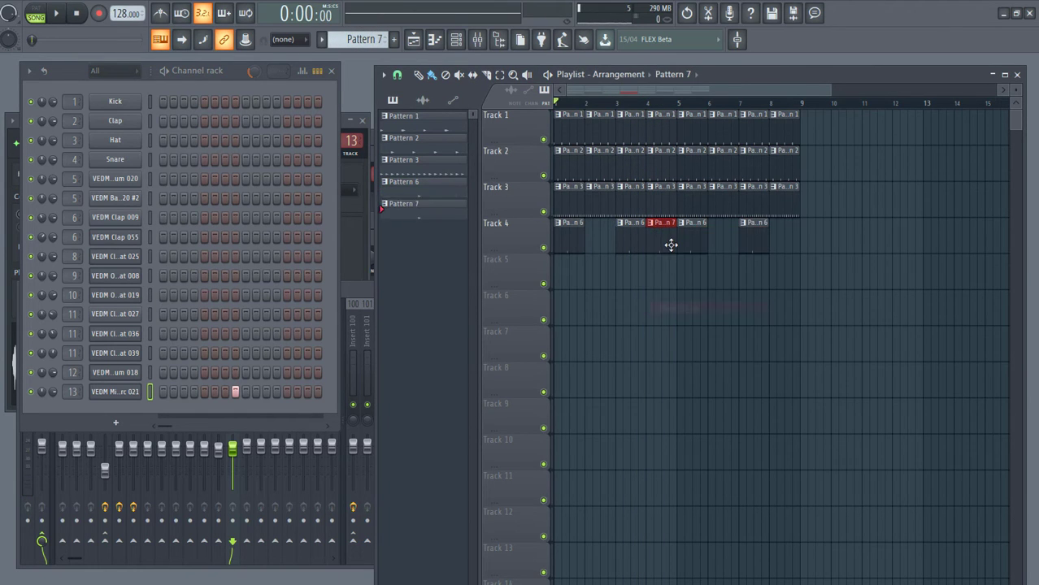
pyautogui.doubleClick(670, 244)
pyautogui.click(543, 312)
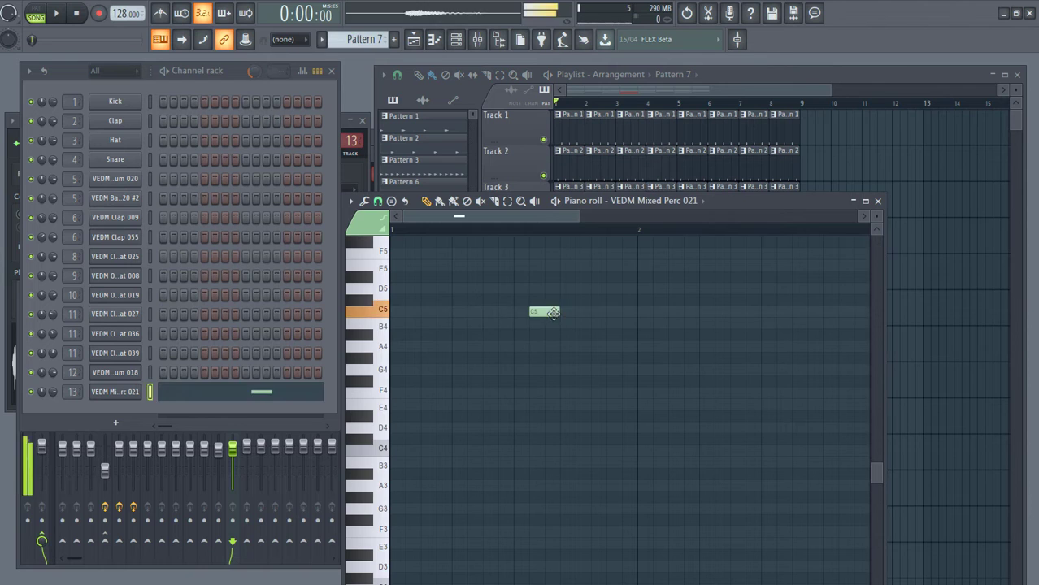
pyautogui.rightClick(559, 314)
pyautogui.click(528, 310)
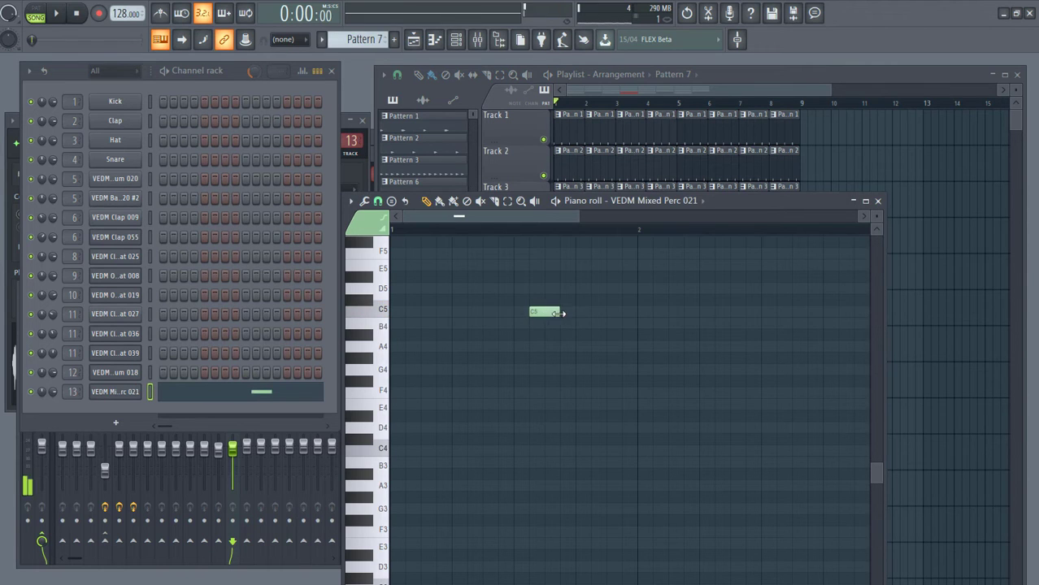
pyautogui.click(666, 137)
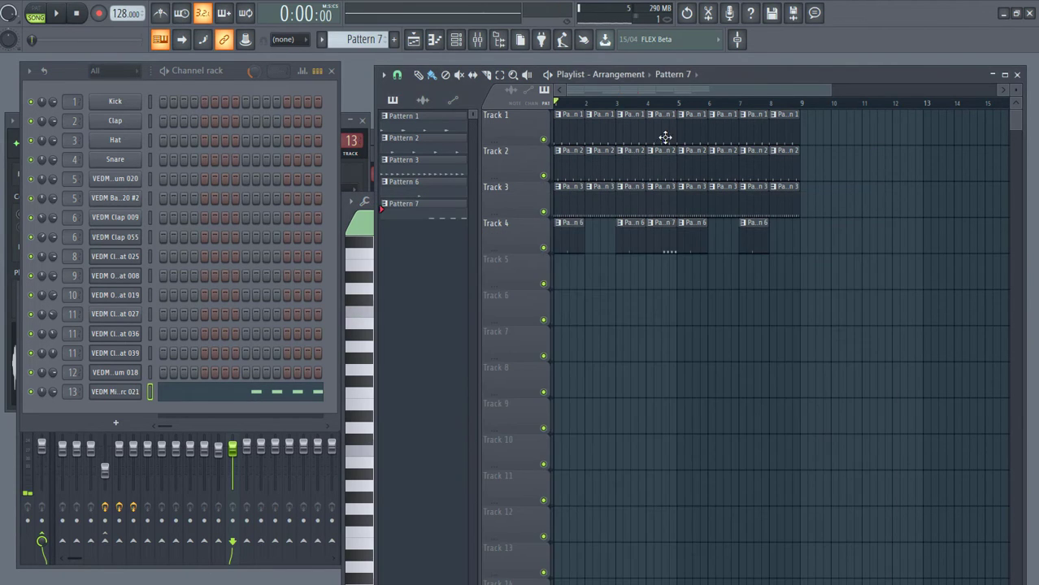
# Play from bar 4, shift the clip's four C5 notes two steps later, and delete the note beyond the bar
pyautogui.press('space')
pyautogui.click(652, 104)
pyautogui.scroll(2, 673, 246)
pyautogui.doubleClick(671, 245)
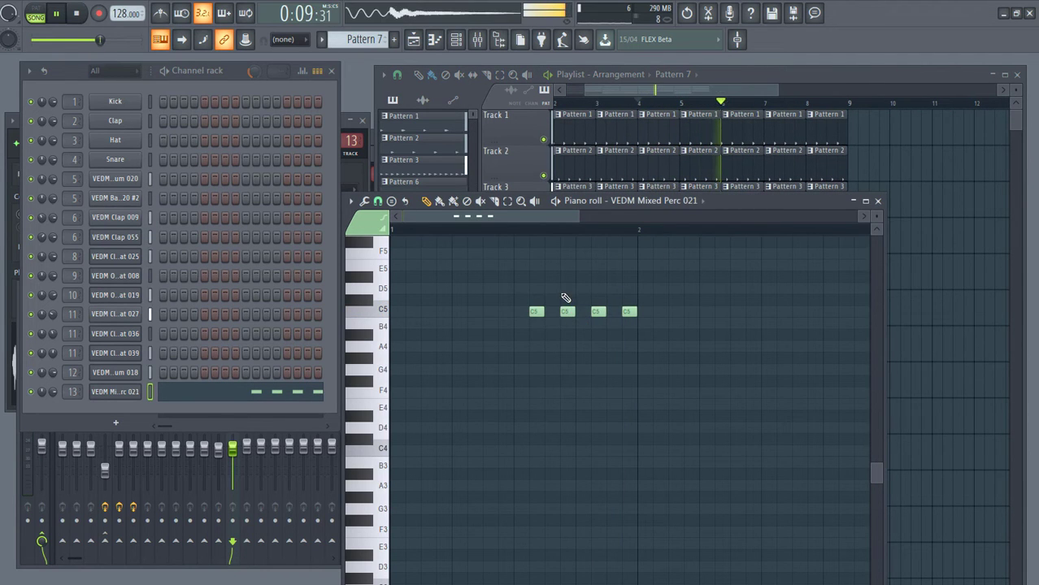
pyautogui.moveTo(520, 295); pyautogui.dragTo(656, 325)
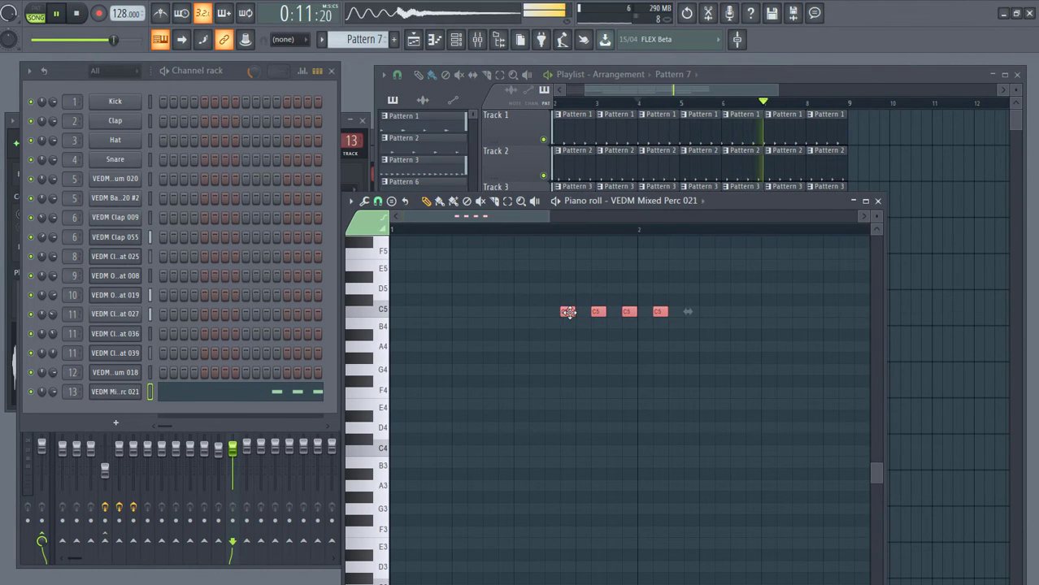
pyautogui.rightClick(660, 311)
pyautogui.press('F5')
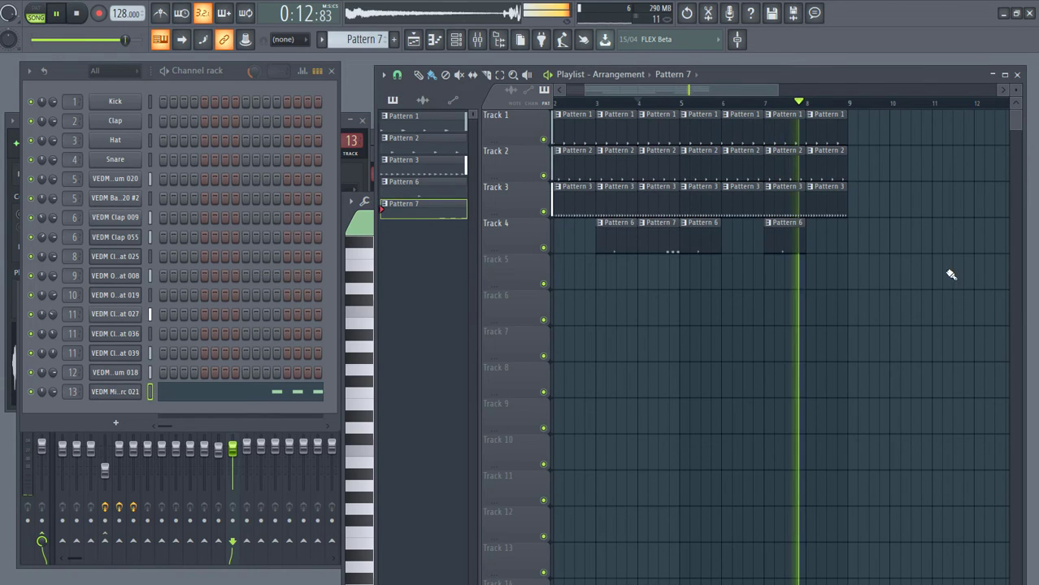
# Place a Pattern 7 clip at bar 8 on Track 4, listen to the arrangement, and pause playback
pyautogui.click(816, 239)
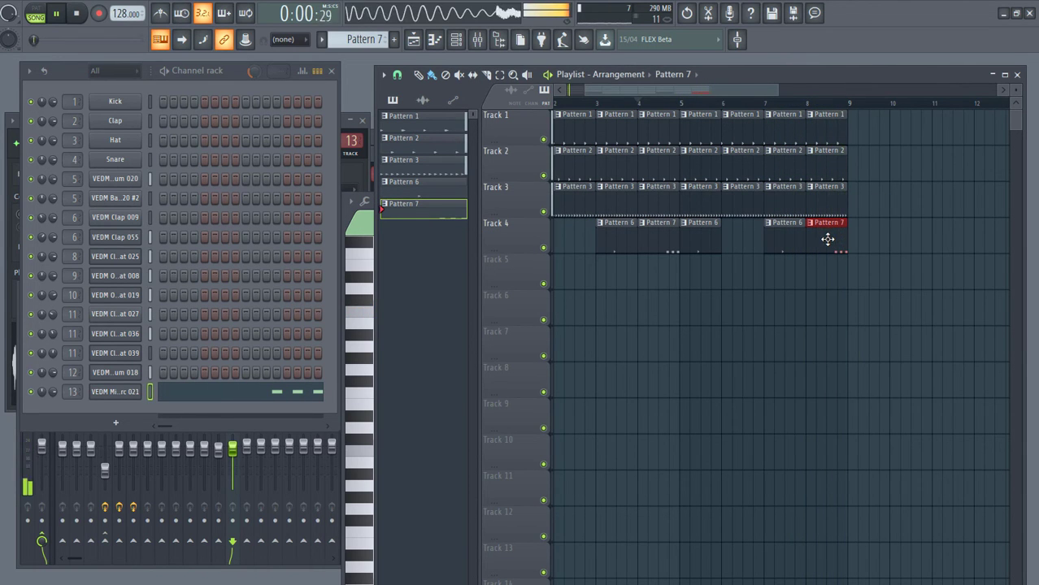
pyautogui.keyDown('ctrl'); pyautogui.scroll(-2, 825, 241); pyautogui.keyUp('ctrl')
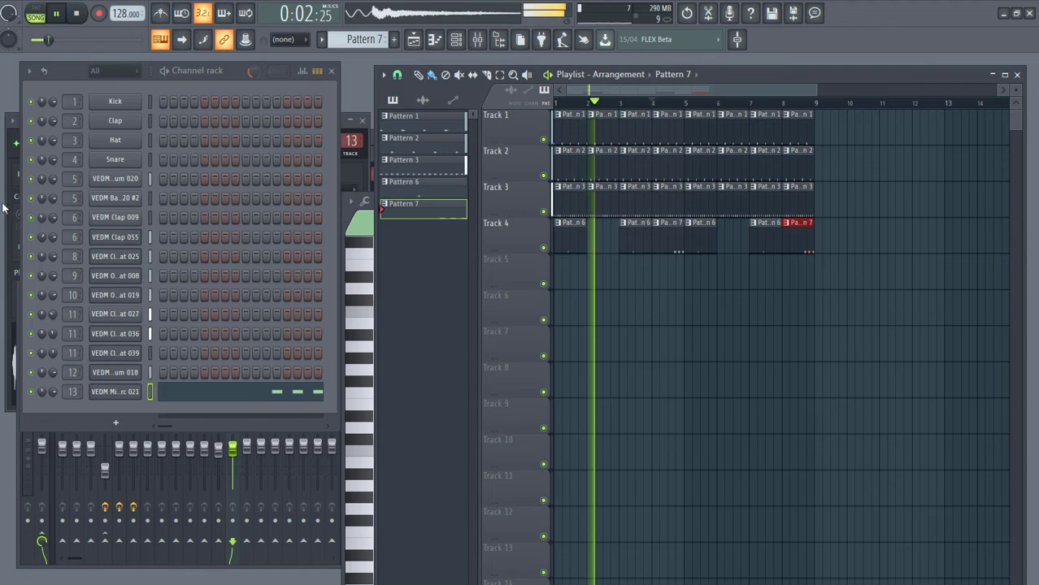
pyautogui.keyDown('ctrl'); pyautogui.click(603, 284); pyautogui.keyUp('ctrl')
pyautogui.press('space')
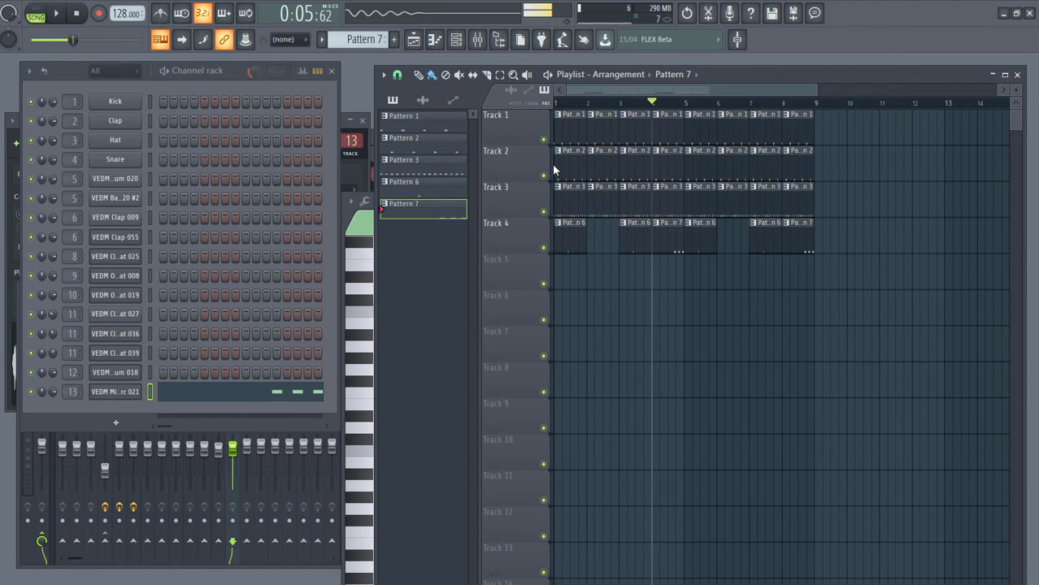
# Fade out the VEDM Mixed Perc 021 sample in its channel settings to shorten the tail
pyautogui.click(476, 41)
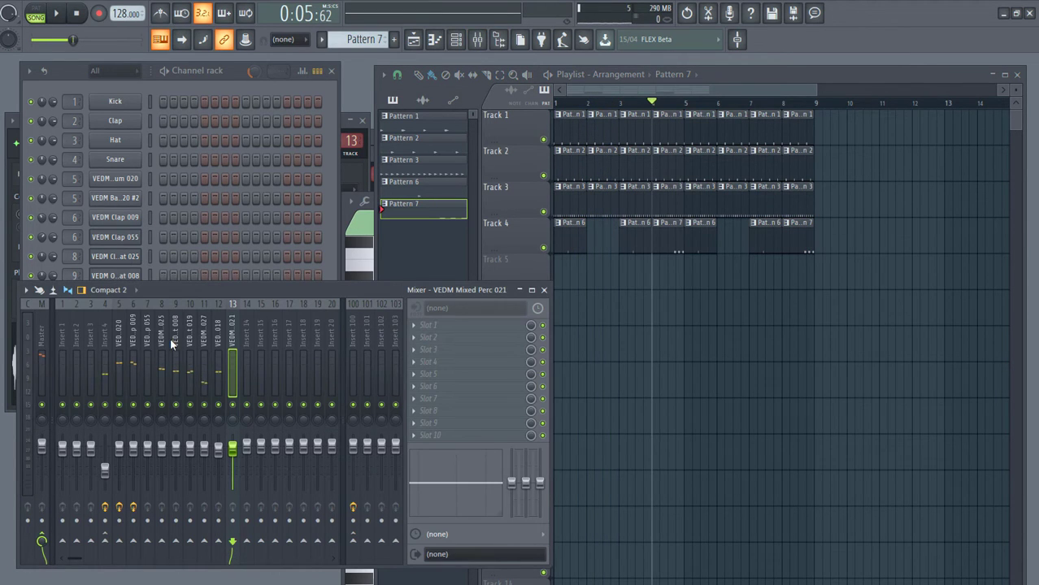
pyautogui.click(233, 79)
pyautogui.click(127, 393)
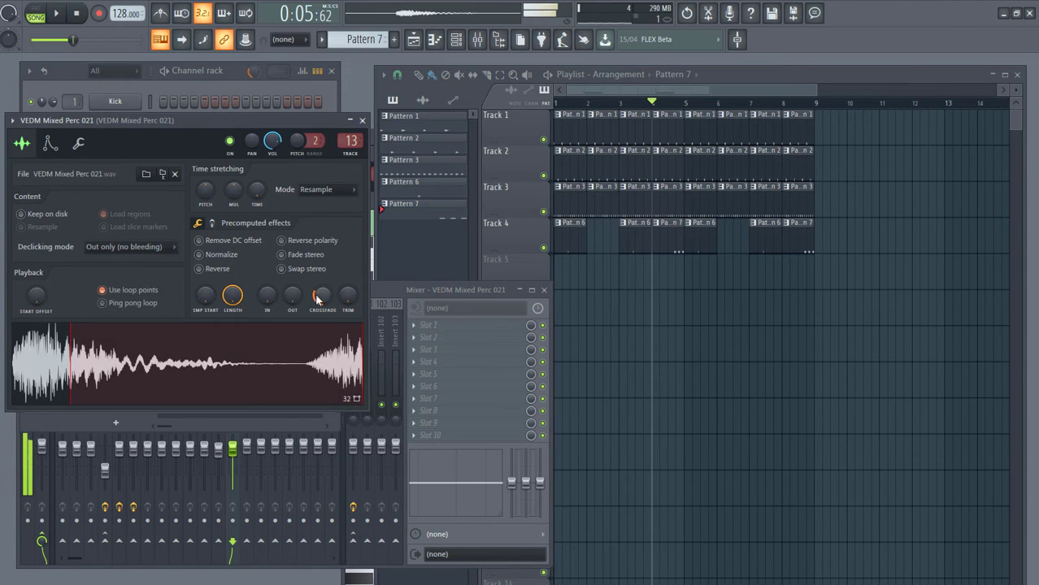
pyautogui.moveTo(292, 296); pyautogui.dragTo(292, 277)
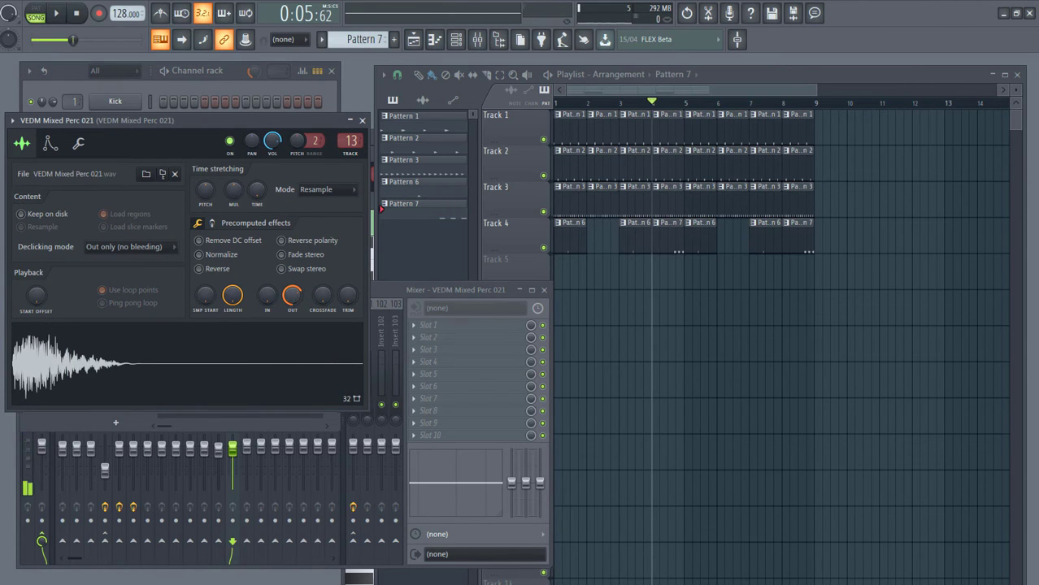
# Listen to the arrangement from bar 4 and close the VEDM Mixed Perc 021 channel settings
pyautogui.press('space')
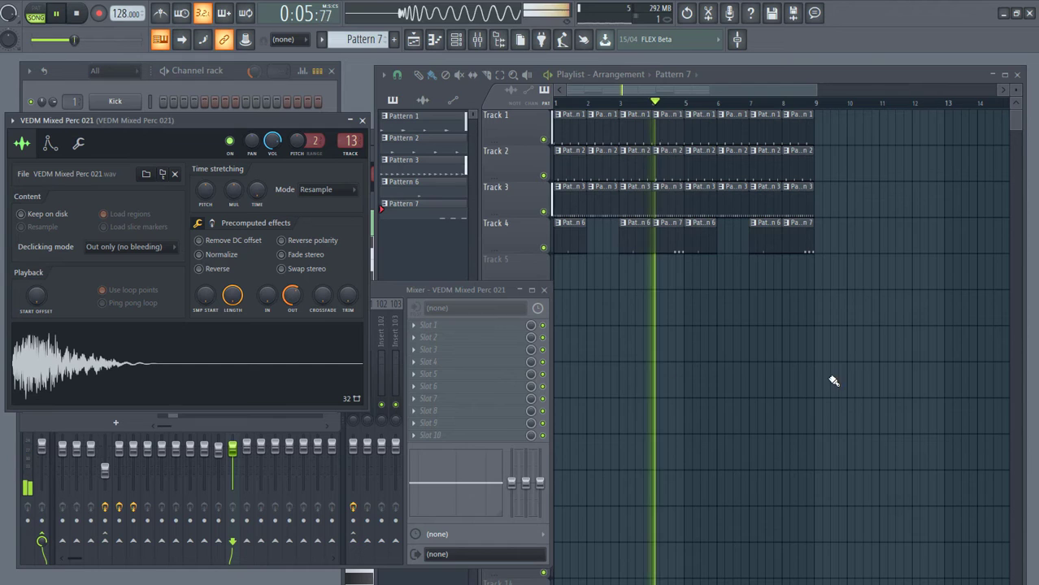
pyautogui.rightClick(830, 377)
pyautogui.click(362, 120)
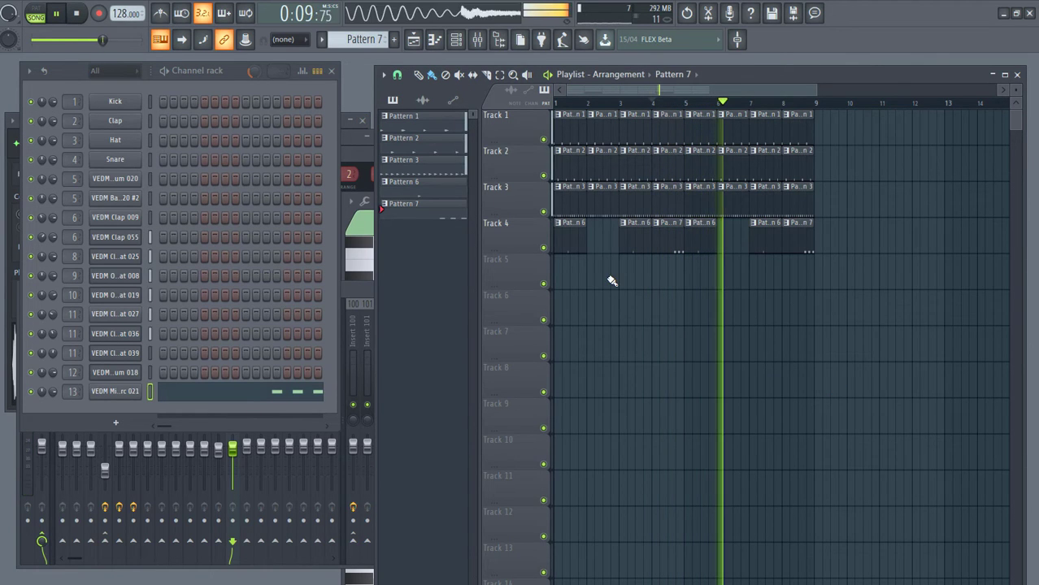
pyautogui.press('space')
# Add Fruity Multiband Compressor to slot 5 of the VEDM Bassdrum 020 mixer track and bypass its Ozone 8 Dynamics
pyautogui.click(477, 39)
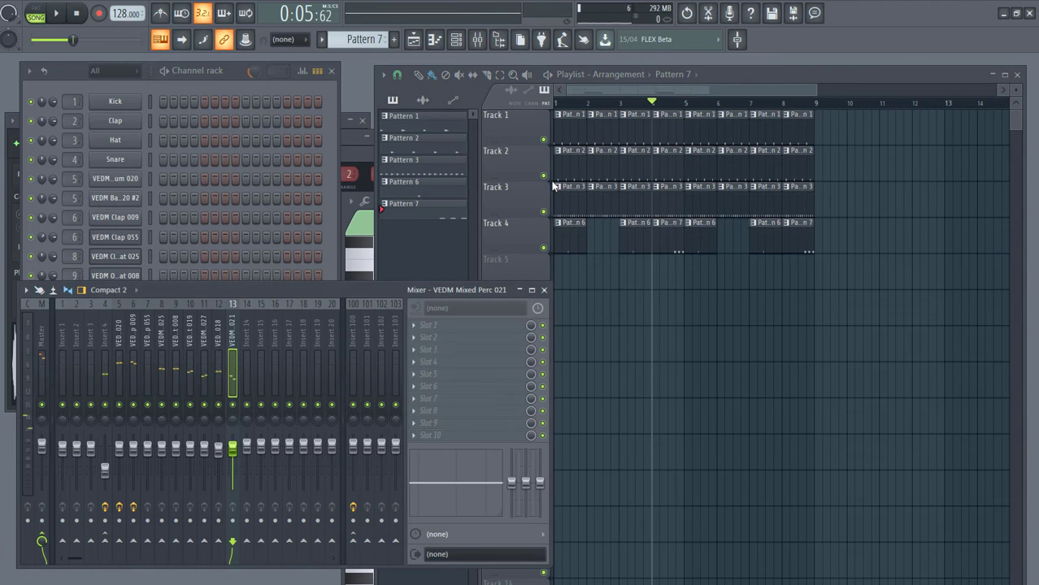
pyautogui.doubleClick(561, 130)
pyautogui.click(115, 179)
pyautogui.click(479, 40)
pyautogui.press('space')
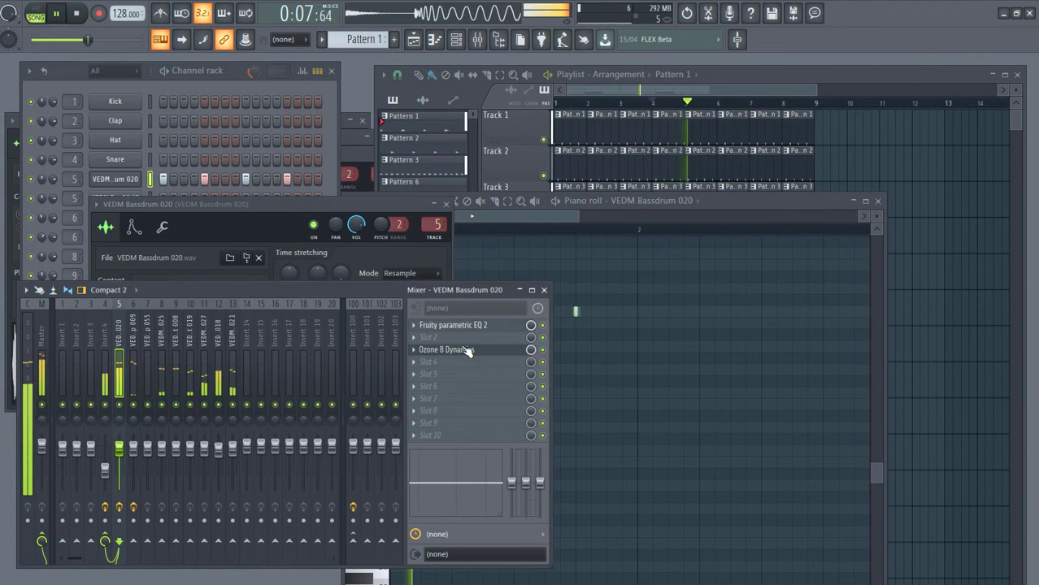
pyautogui.press('space')
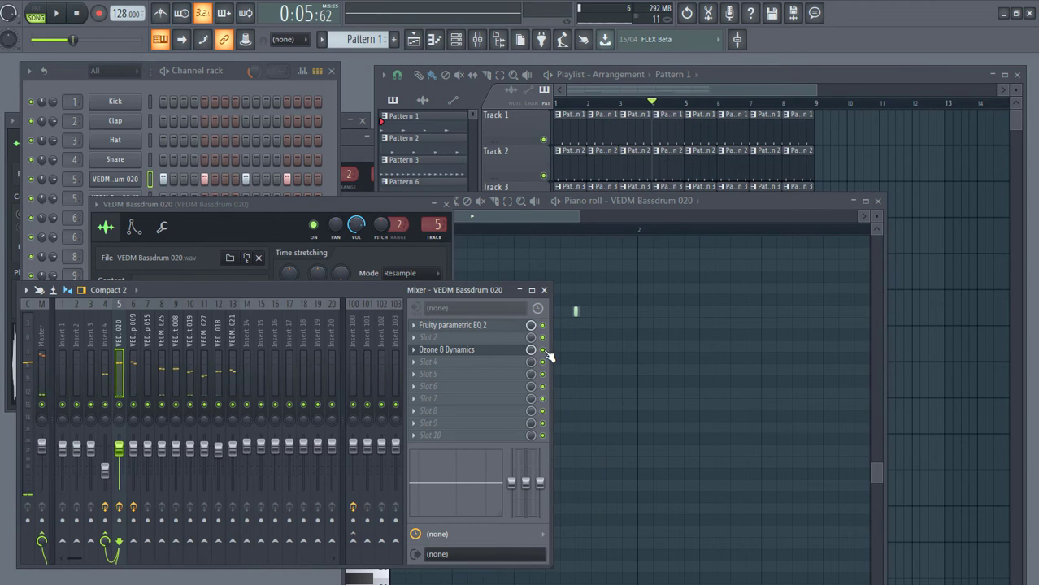
pyautogui.click(451, 379)
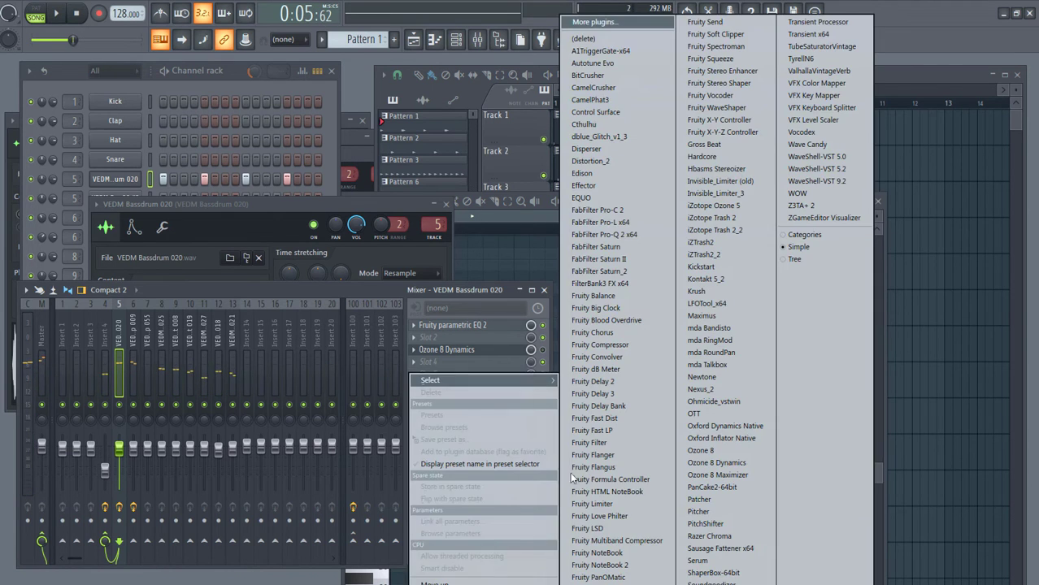
pyautogui.click(618, 542)
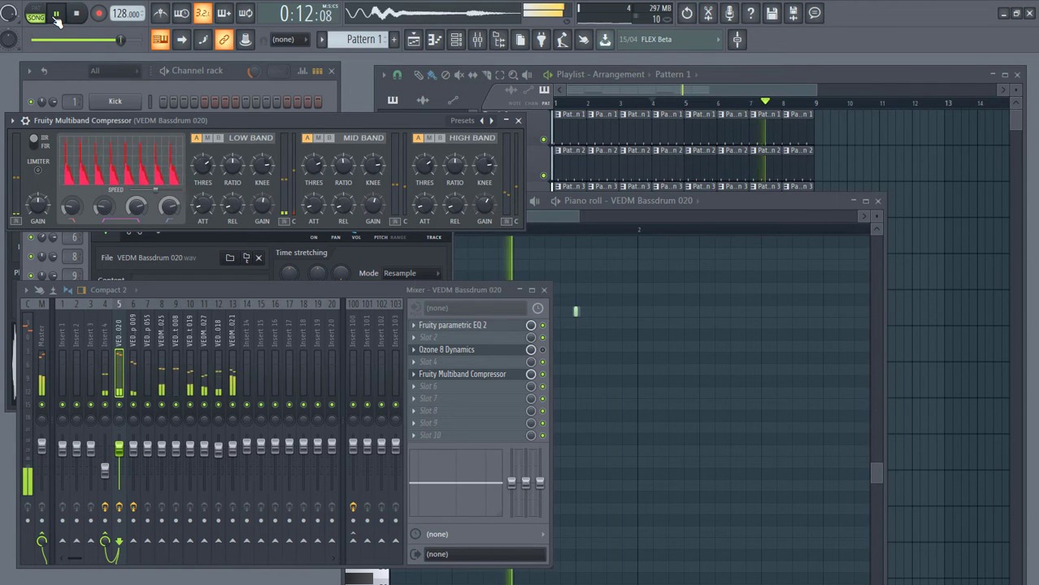
# Compare Ozone 8 Dynamics with Fruity Multiband Compressor on the kick during playback, ending with only the compressor enabled
pyautogui.click(542, 374)
pyautogui.click(542, 350)
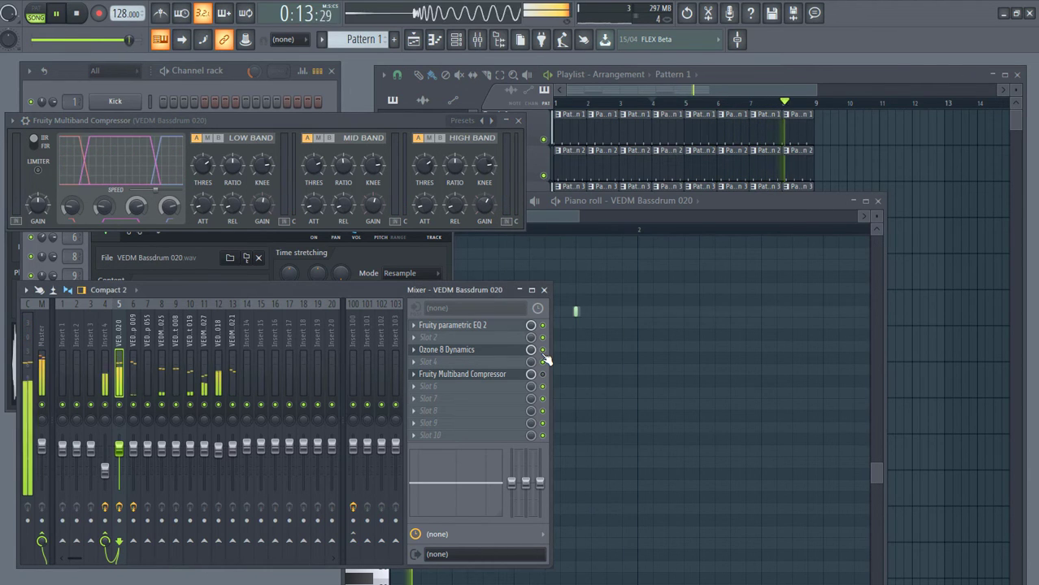
pyautogui.click(543, 373)
pyautogui.click(543, 350)
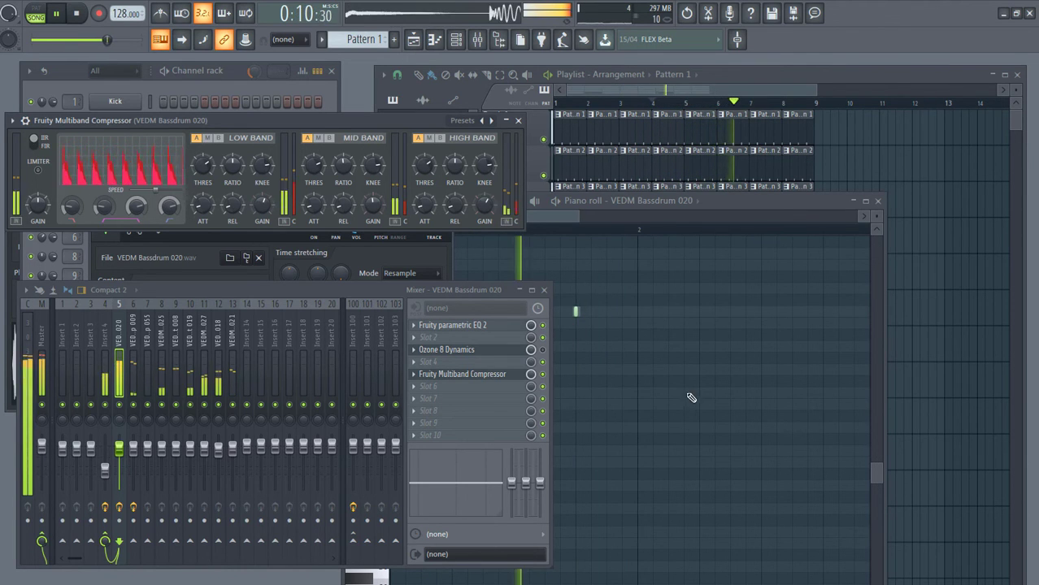
pyautogui.click(902, 152)
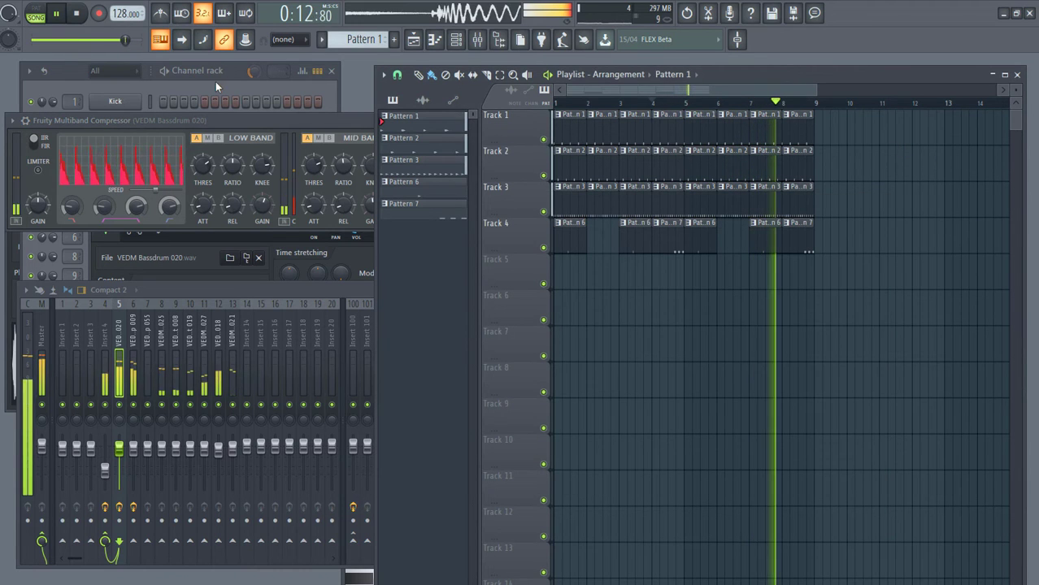
pyautogui.press('space')
# Create a new empty pattern and insert a Serum channel above VEDM Bassdrum 020
pyautogui.click(231, 74)
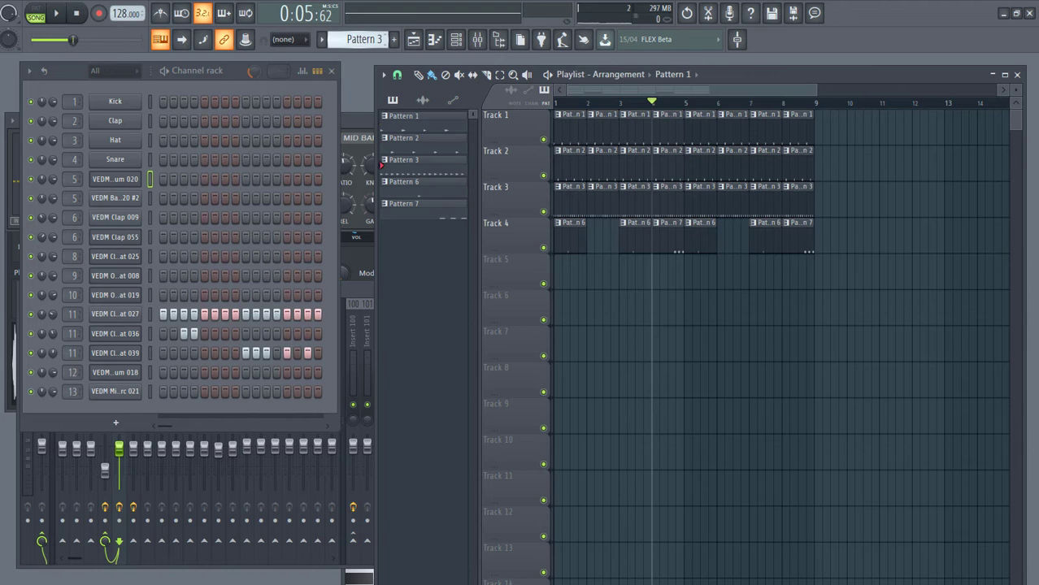
pyautogui.press('KP_Subtract')
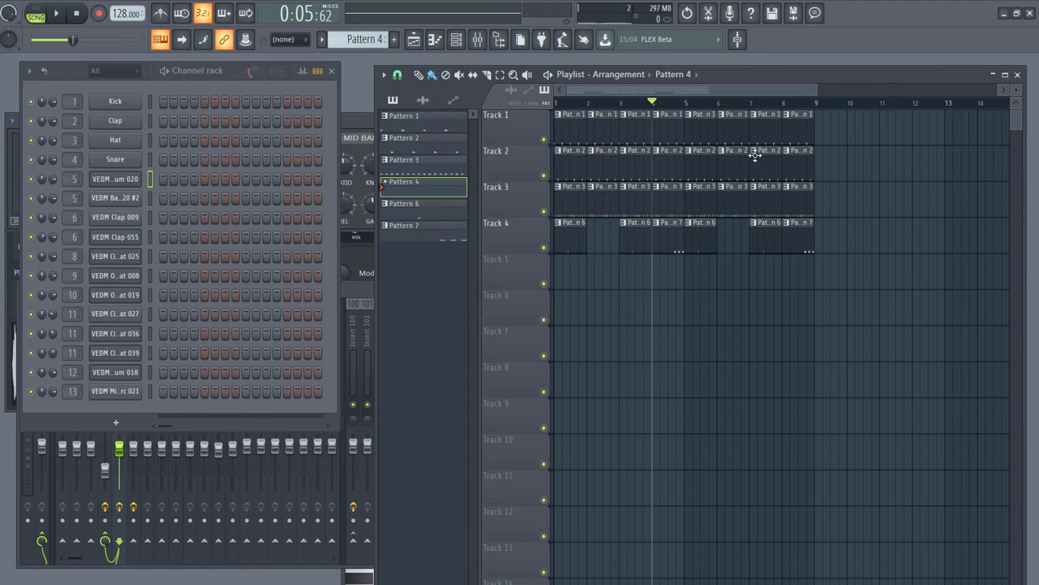
pyautogui.hotkey('ctrl', 'shift', 'Delete')
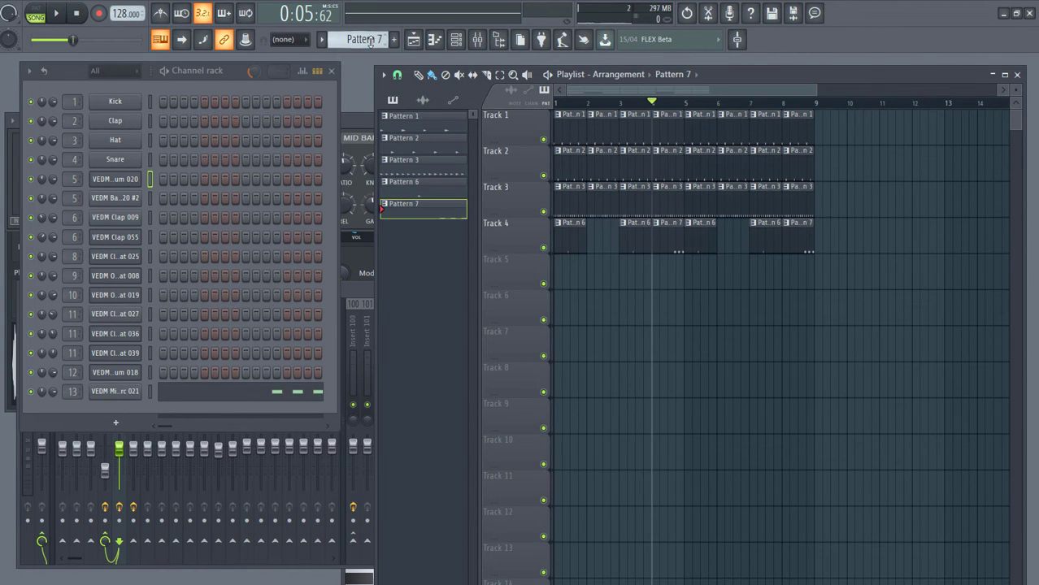
pyautogui.press('F4')
pyautogui.rightClick(138, 177)
pyautogui.moveTo(167, 278)
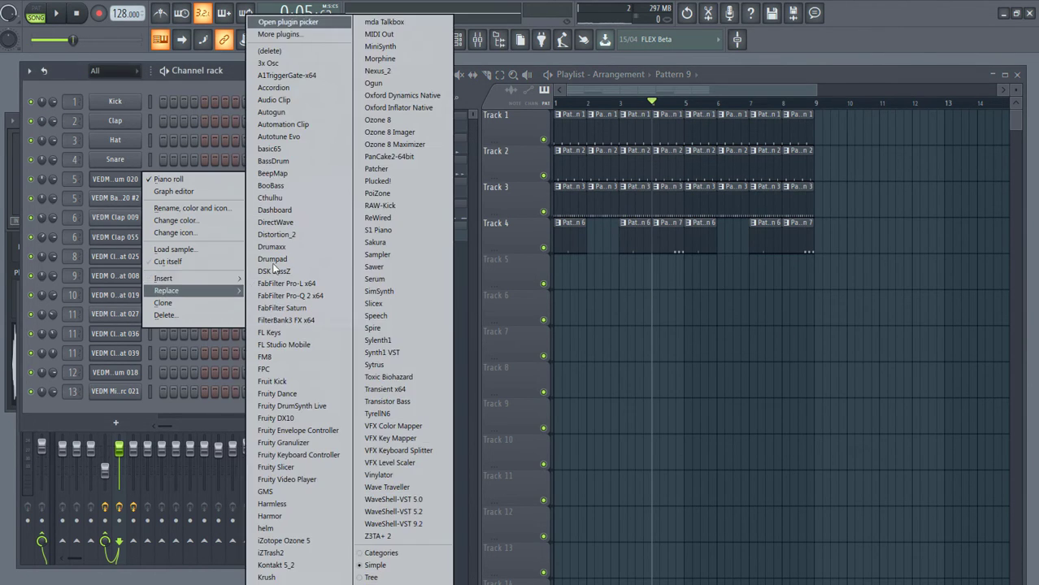
pyautogui.click(376, 281)
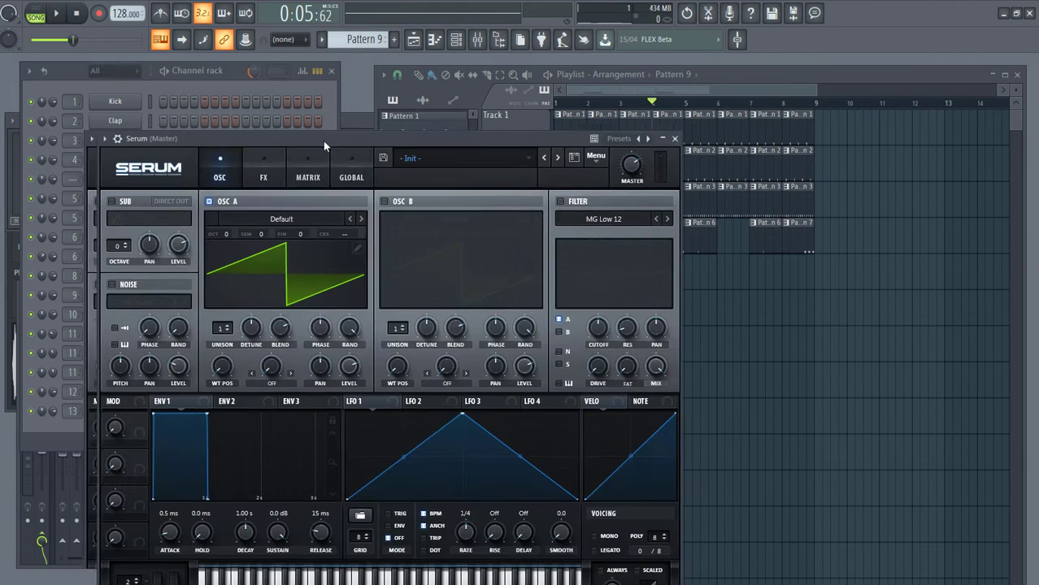
pyautogui.moveTo(322, 141)
pyautogui.mouseDown()
pyautogui.moveTo(510, 122)
pyautogui.moveTo(701, 126)
pyautogui.mouseUp()
# Shift all playlist clips four bars later to start at bar 5
pyautogui.hotkey('ctrl', 'a')
pyautogui.click(404, 116)
pyautogui.click(562, 335)
# Draw the first bar of a Serum melody in Pattern 4, with short G4 notes rising through A4 and A#4 to a long C5
pyautogui.click(404, 182)
pyautogui.click(396, 370)
pyautogui.click(428, 370)
pyautogui.press('space')
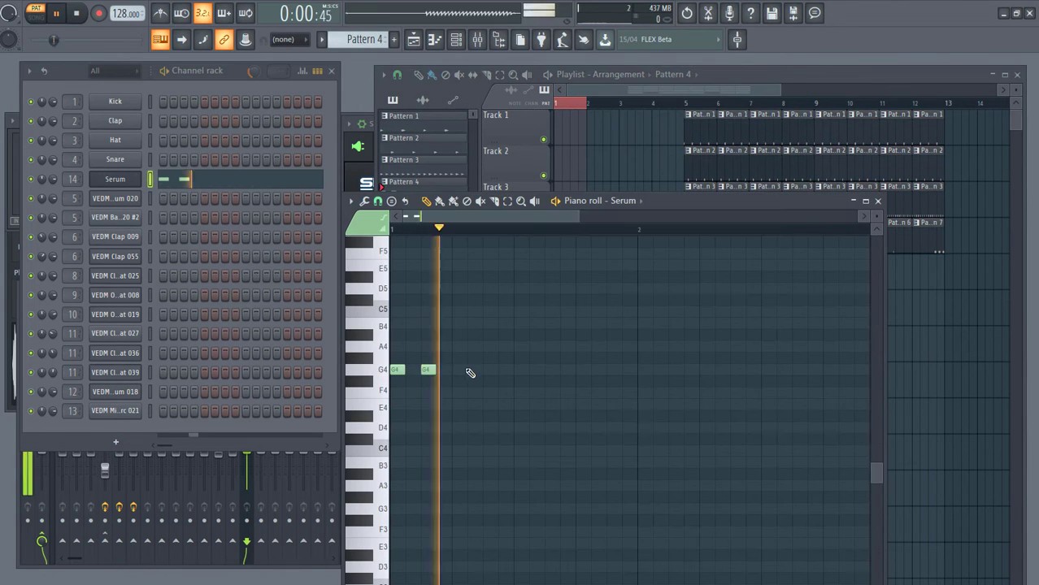
pyautogui.click(459, 370)
pyautogui.click(475, 370)
pyautogui.click(490, 346)
pyautogui.click(505, 347)
pyautogui.moveTo(506, 346)
pyautogui.mouseDown()
pyautogui.moveTo(507, 335)
pyautogui.moveTo(559, 312)
pyautogui.moveTo(630, 313)
pyautogui.moveTo(689, 289)
pyautogui.mouseUp()
pyautogui.click(537, 311)
# Add the melody's second bar with paired D5 and D#5 notes, F#5, G5 and a closing A#4, adjusting the timing during playback
pyautogui.scroll(2, 655, 292)
pyautogui.moveTo(774, 288); pyautogui.dragTo(651, 311)
pyautogui.click(722, 278)
pyautogui.click(721, 277)
pyautogui.click(755, 265)
pyautogui.press('space')
pyautogui.press('space')
pyautogui.click(511, 230)
pyautogui.press('space')
pyautogui.moveTo(690, 312); pyautogui.dragTo(675, 311)
pyautogui.moveTo(722, 277); pyautogui.dragTo(706, 278)
pyautogui.click(787, 369)
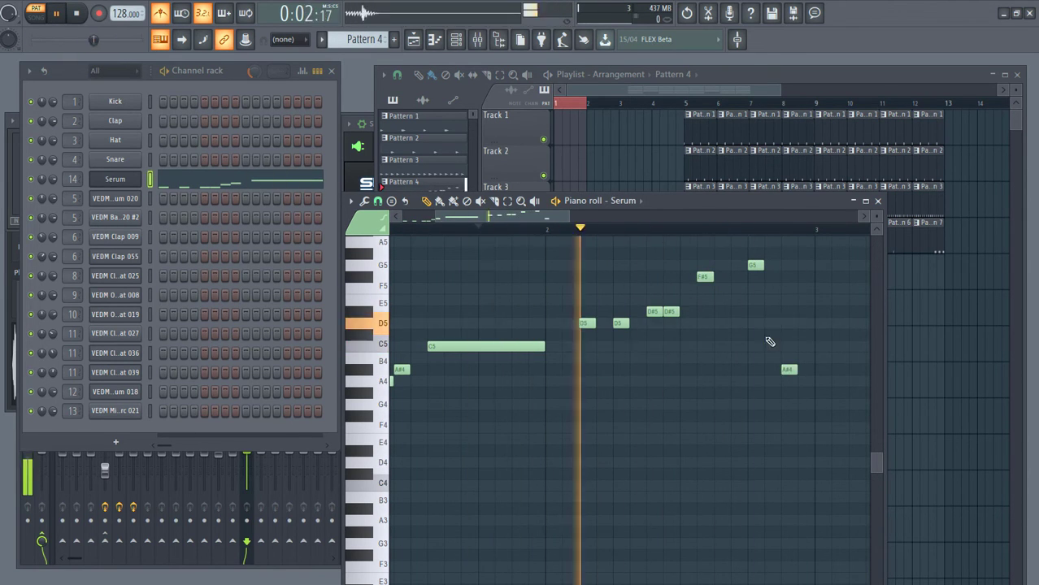
# Shape Serum's LFO 1 into a falling curve in envelope mode and assign it to oscillator A
pyautogui.click(114, 179)
pyautogui.moveTo(707, 428); pyautogui.dragTo(591, 429)
pyautogui.moveTo(707, 472); pyautogui.dragTo(707, 488)
pyautogui.click(632, 540)
pyautogui.moveTo(595, 416); pyautogui.dragTo(515, 346)
# Load the Dist Bass Dropper wavetable in oscillator A and enable oscillator B with a new wavetable
pyautogui.click(525, 233)
pyautogui.click(607, 348)
pyautogui.click(629, 216)
pyautogui.click(700, 233)
pyautogui.click(753, 300)
# Enable Serum's Chorus and multiband Compressor effects and lower the compressor threshold to -7.3 dB
pyautogui.click(507, 186)
pyautogui.click(358, 296)
pyautogui.click(358, 333)
pyautogui.moveTo(549, 277); pyautogui.dragTo(547, 308)
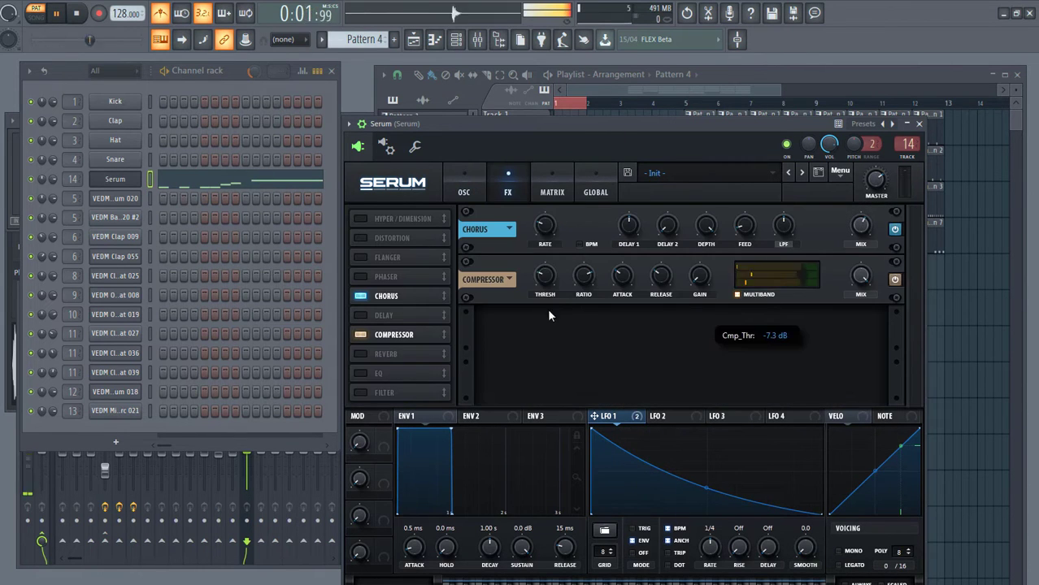
# Set oscillator B to the Dist d00t wavetable at +7 semitones, with LFO 1 modulating its level
pyautogui.click(464, 185)
pyautogui.click(780, 233)
pyautogui.click(781, 233)
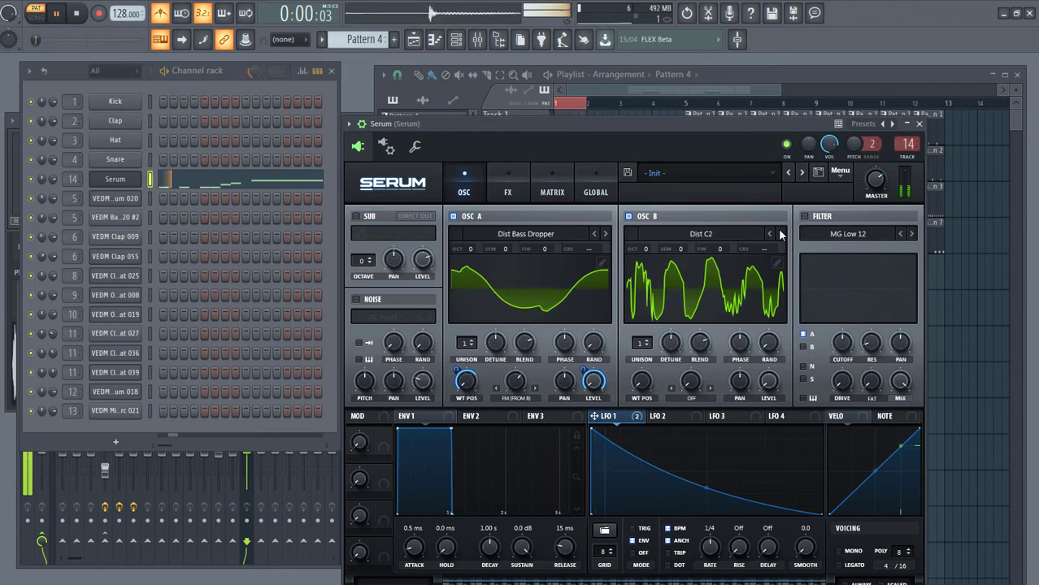
pyautogui.click(781, 234)
pyautogui.moveTo(608, 417); pyautogui.dragTo(768, 381)
pyautogui.click(780, 233)
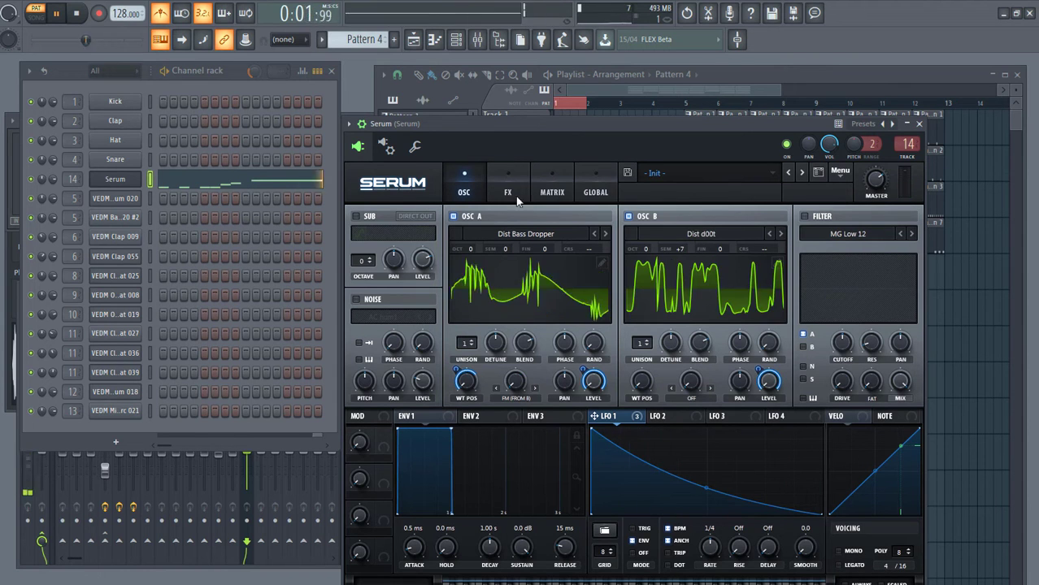
# Enable the MG Low 12 filter, set oscillators A and B to octaves -2 and -1, and load Dist Sub Dskperc in oscillator B
pyautogui.click(508, 192)
pyautogui.click(464, 192)
pyautogui.click(805, 216)
pyautogui.moveTo(842, 343); pyautogui.dragTo(848, 333)
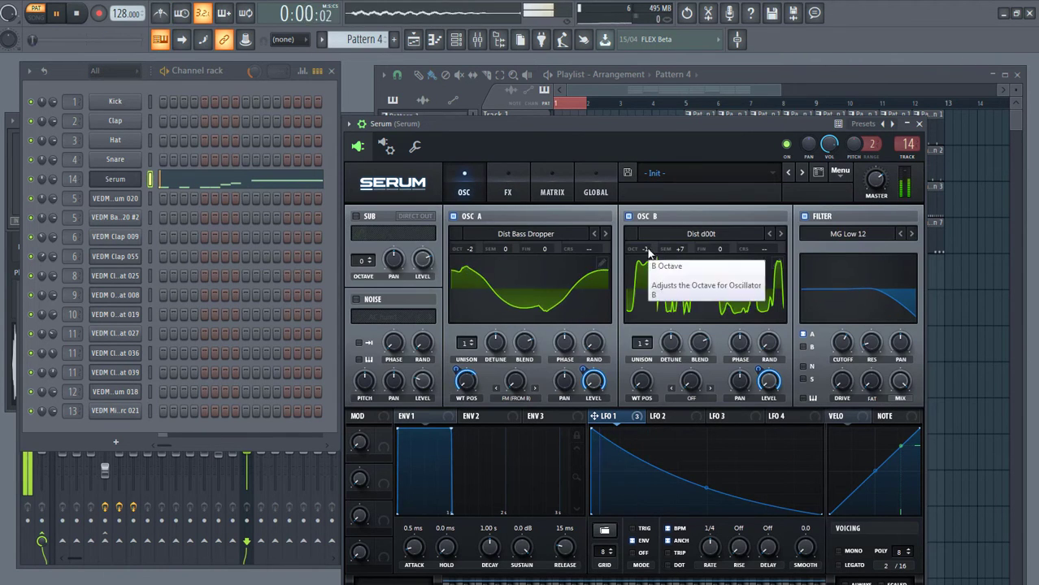
pyautogui.click(781, 233)
pyautogui.click(507, 187)
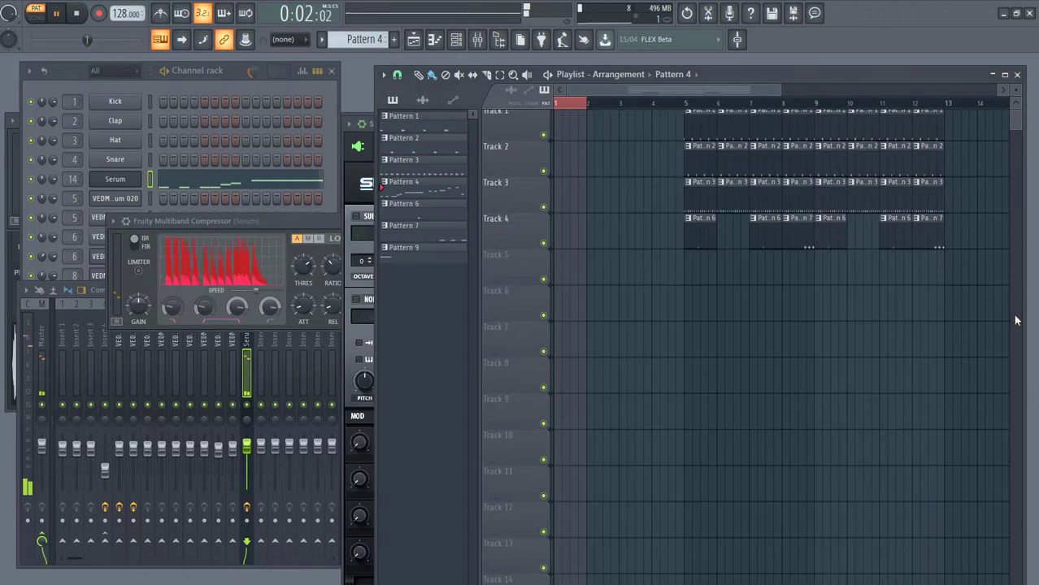
# Open the Fruity Limiter on mixer Insert 100, listen to the arrangement with the Serum melody, and stop playback
pyautogui.press('space')
pyautogui.press('space')
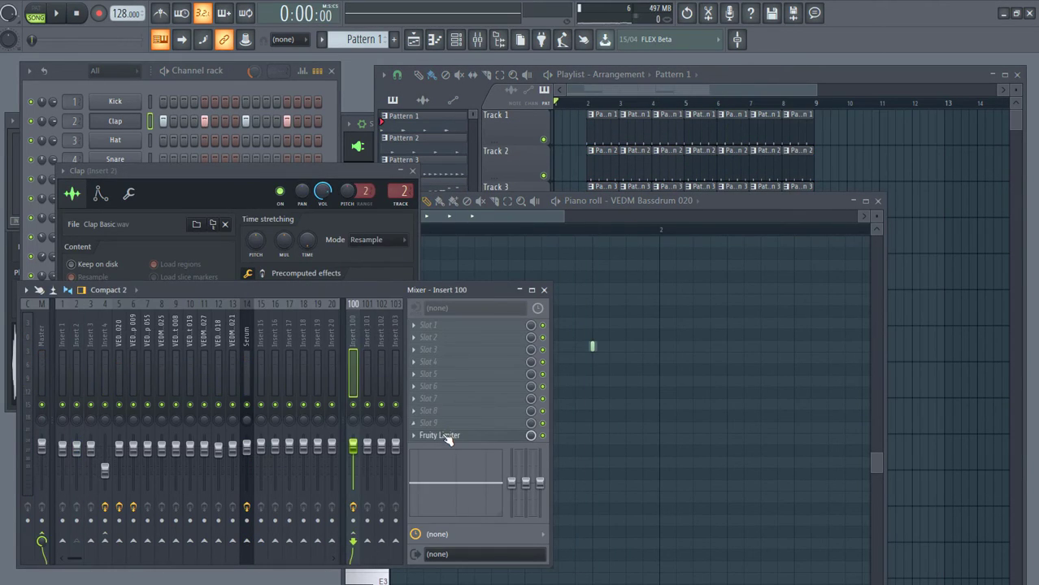
pyautogui.click(445, 436)
pyautogui.moveTo(253, 171); pyautogui.dragTo(516, 284)
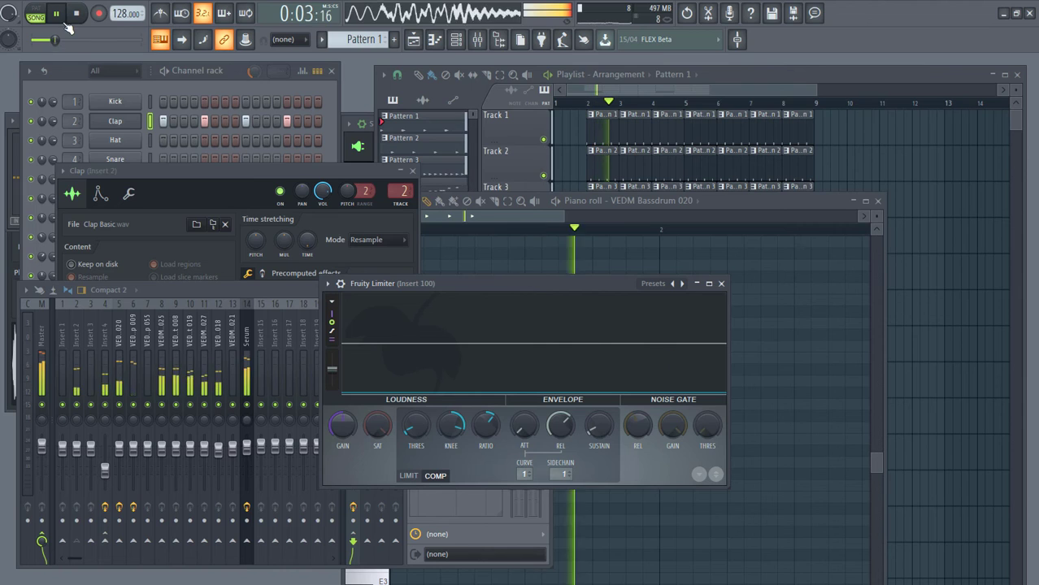
pyautogui.rightClick(911, 141)
pyautogui.press('space')
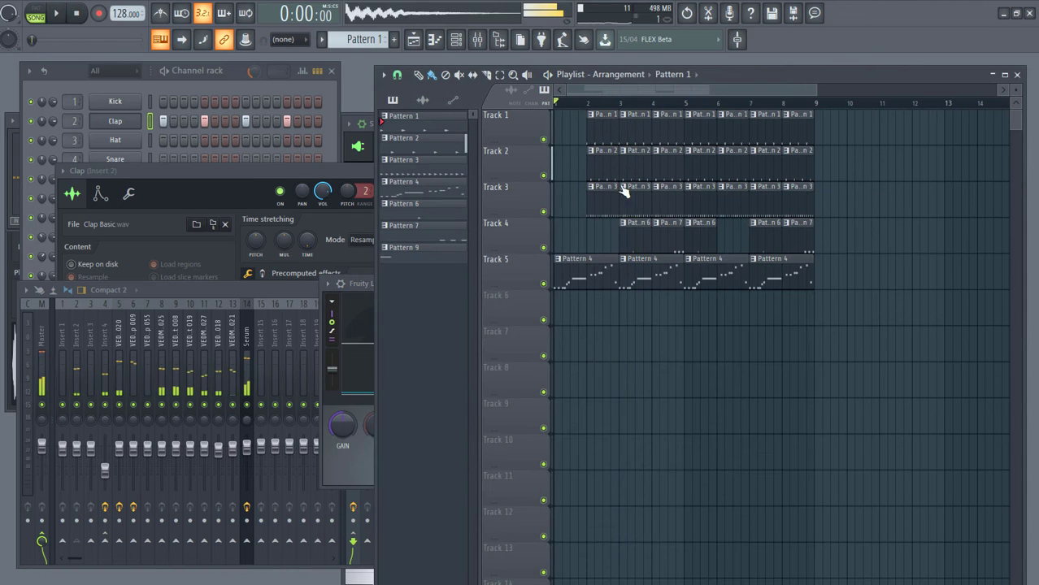
# Set the playlist loop selection from bar 2 to bar 9 and check the Fruity Limiter during brief playback
pyautogui.moveTo(627, 122); pyautogui.dragTo(821, 134)
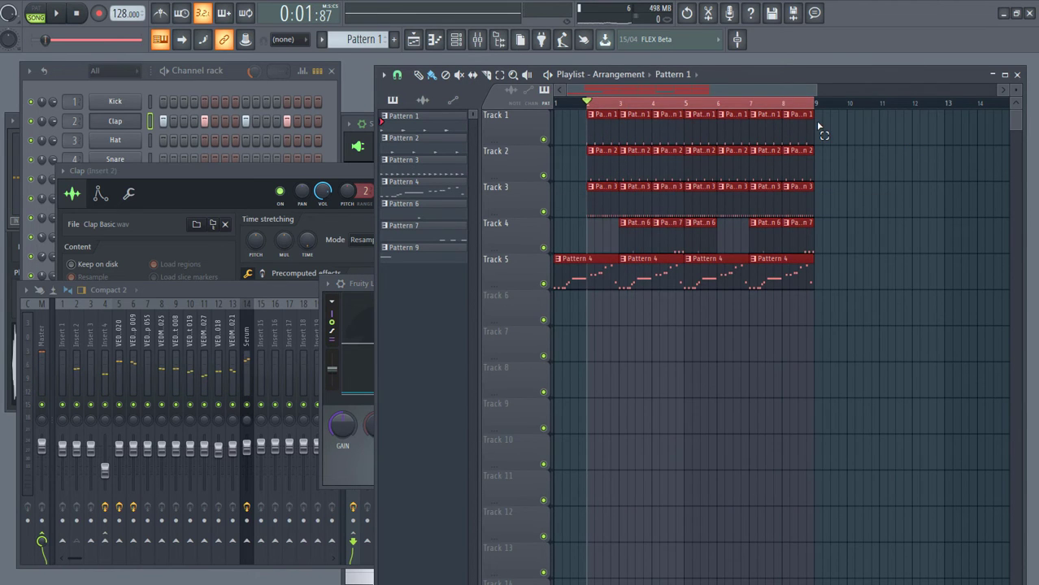
pyautogui.click(287, 284)
pyautogui.click(461, 437)
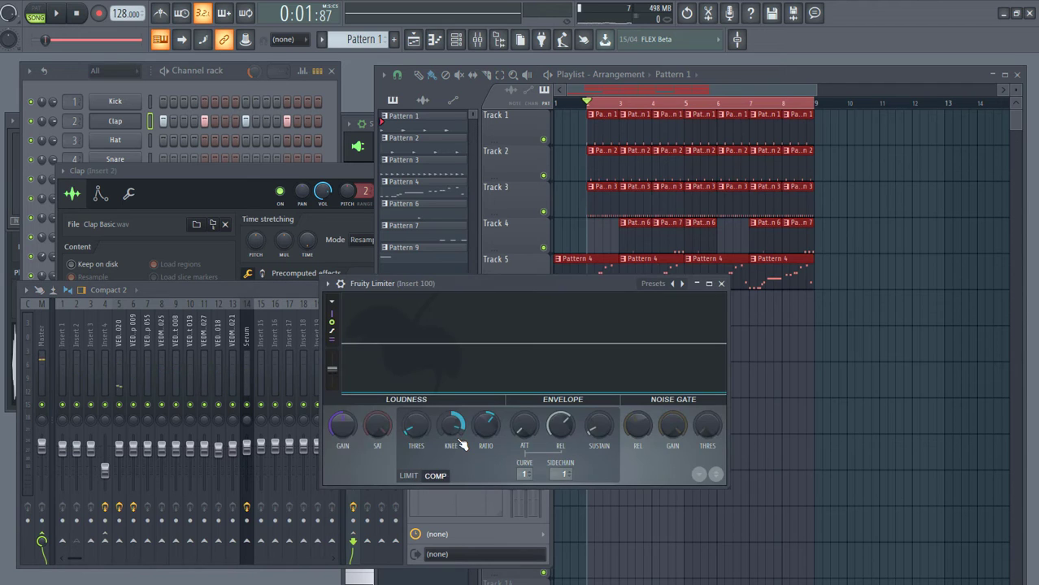
pyautogui.press('space')
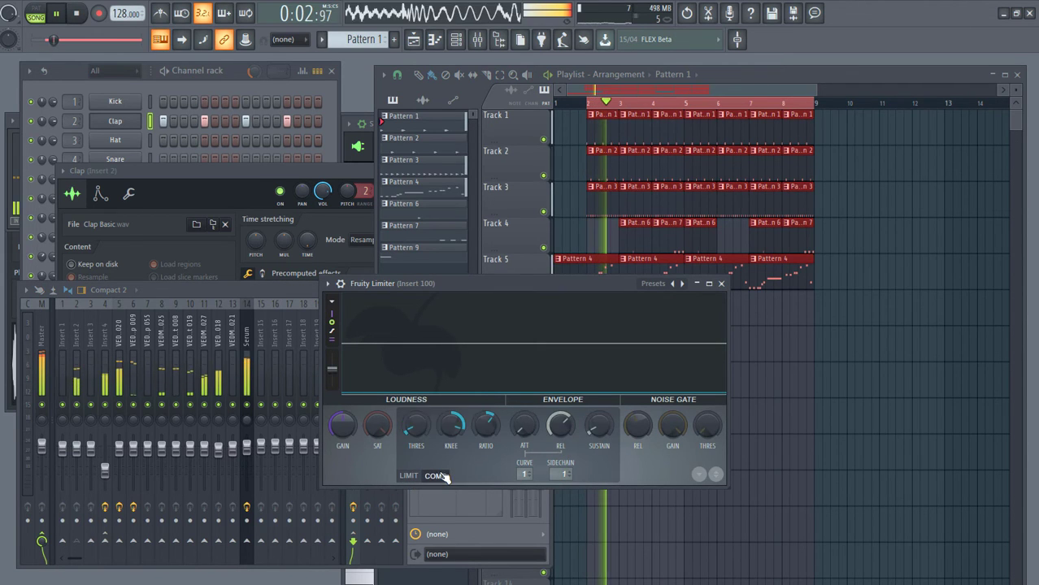
pyautogui.press('space')
# Clear the clip selection and route the Serum mixer track only to Insert 100
pyautogui.click(663, 291)
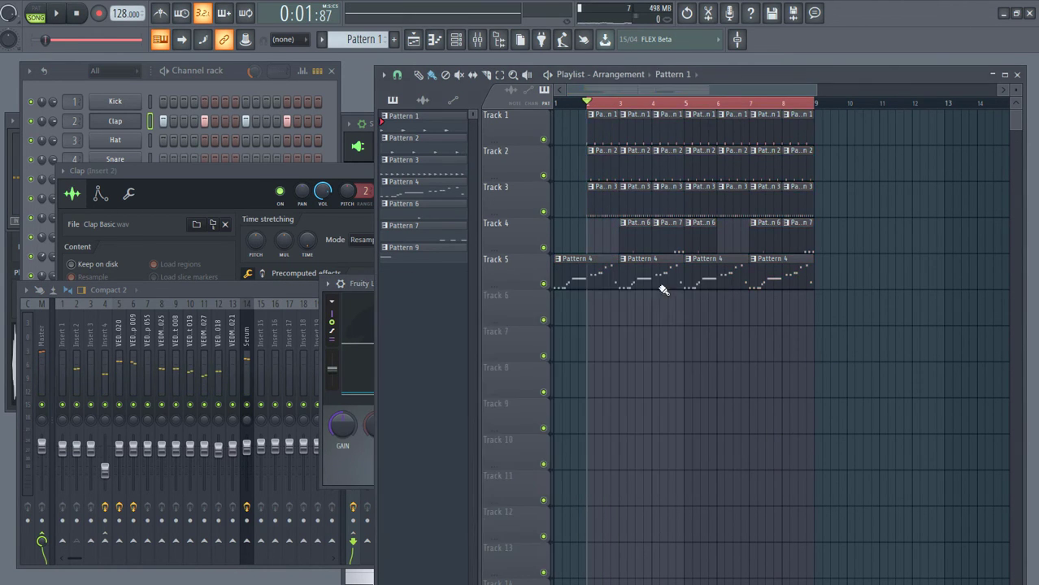
pyautogui.doubleClick(625, 281)
pyautogui.click(138, 180)
pyautogui.press('F9')
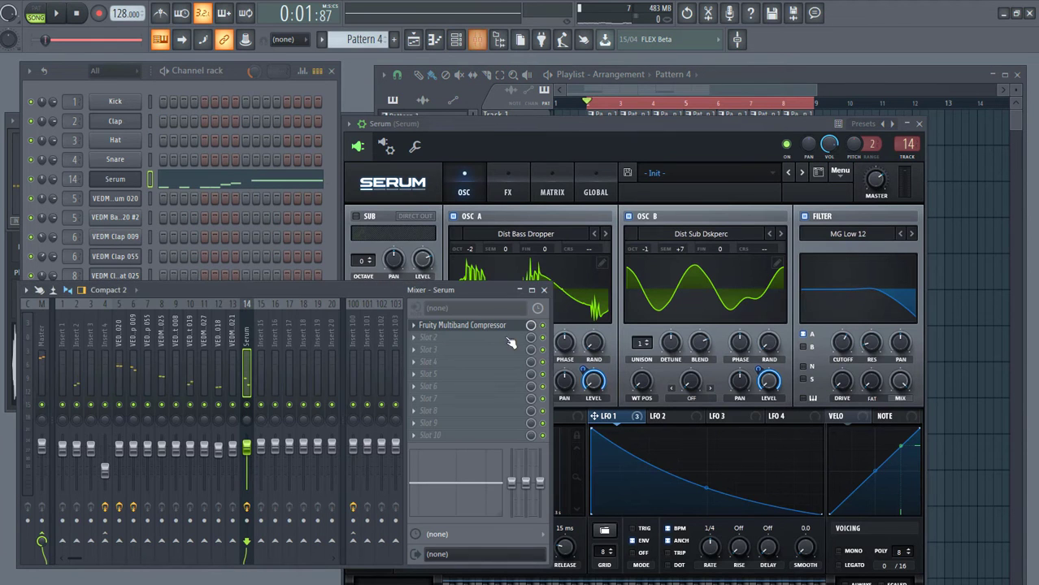
pyautogui.rightClick(355, 544)
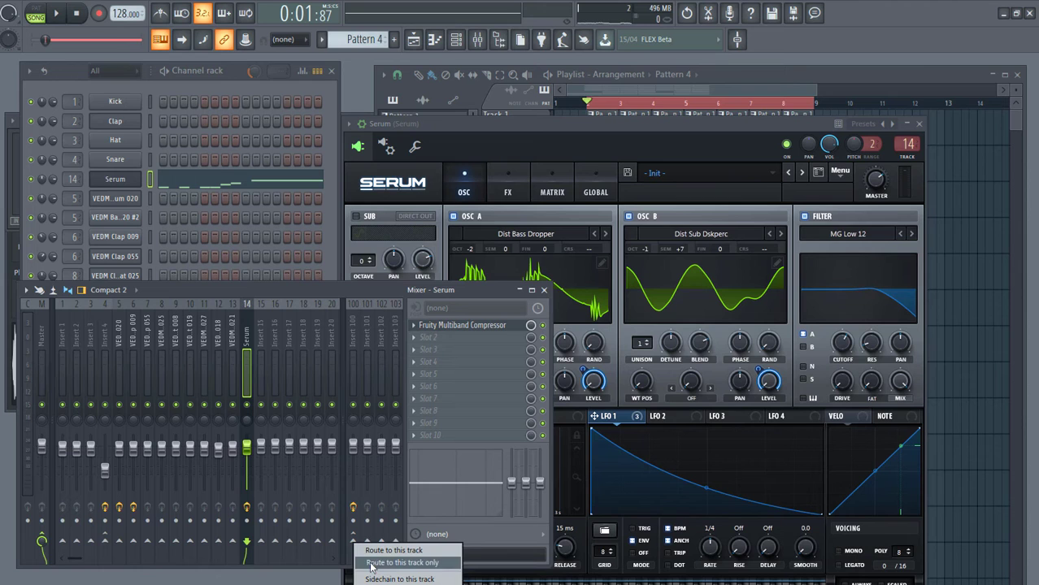
# Open the Fruity Limiter on Insert 100 and enlarge its window to examine the sidechain response during playback
pyautogui.click(353, 337)
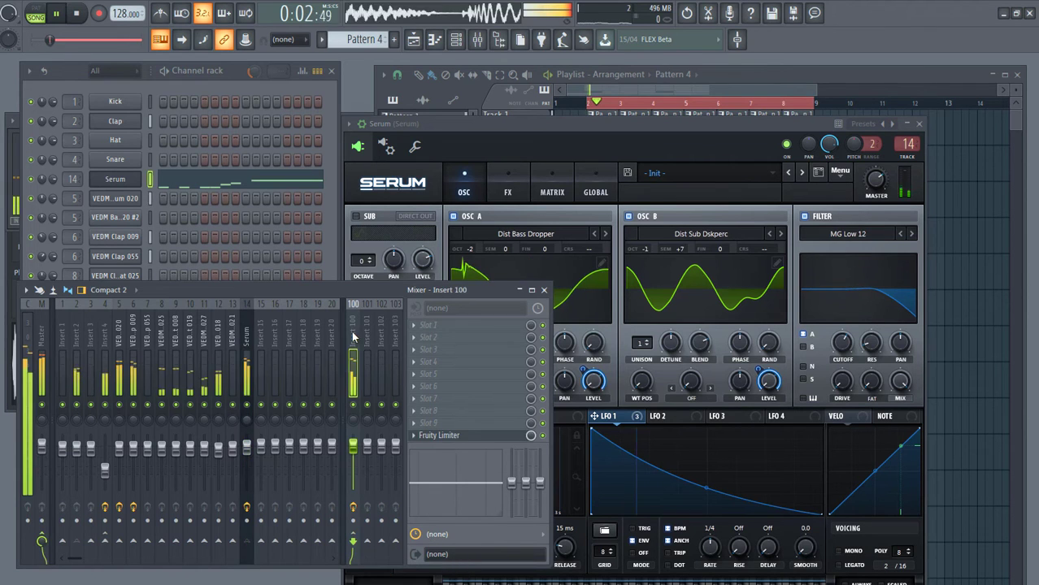
pyautogui.click(472, 436)
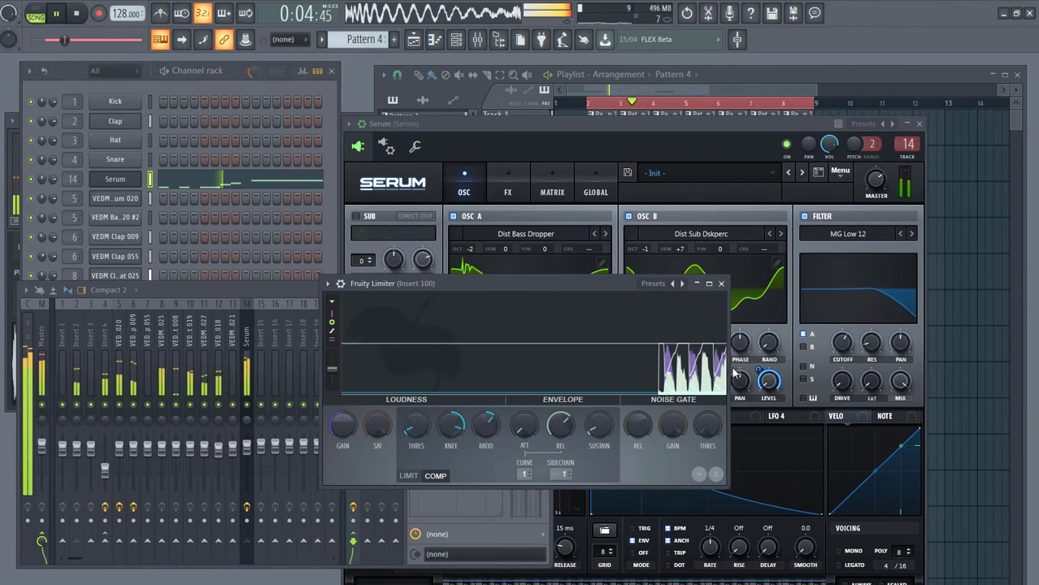
pyautogui.moveTo(727, 370); pyautogui.dragTo(787, 370)
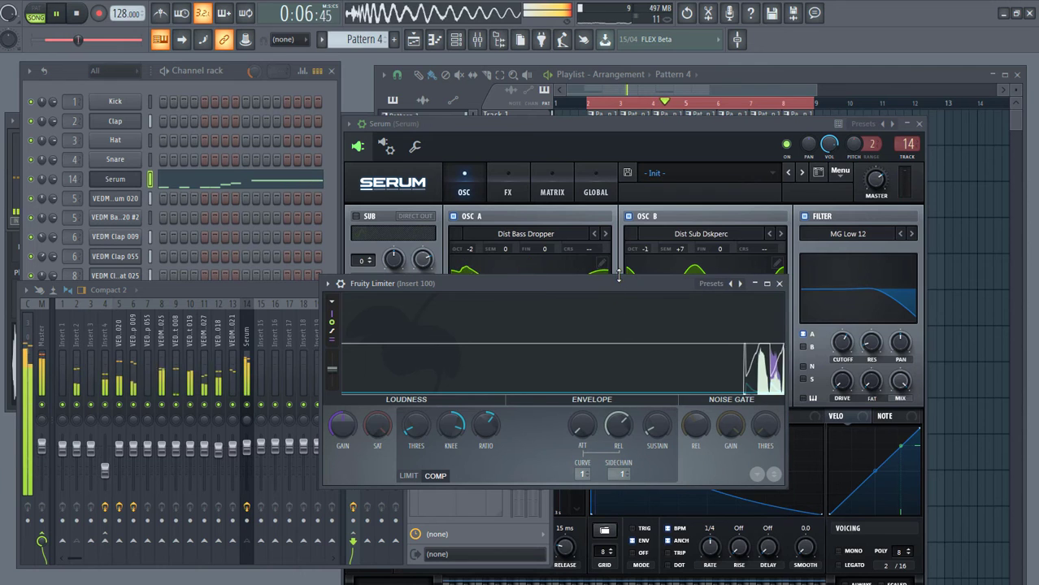
pyautogui.moveTo(620, 277); pyautogui.dragTo(620, 157)
pyautogui.moveTo(322, 327); pyautogui.dragTo(185, 261)
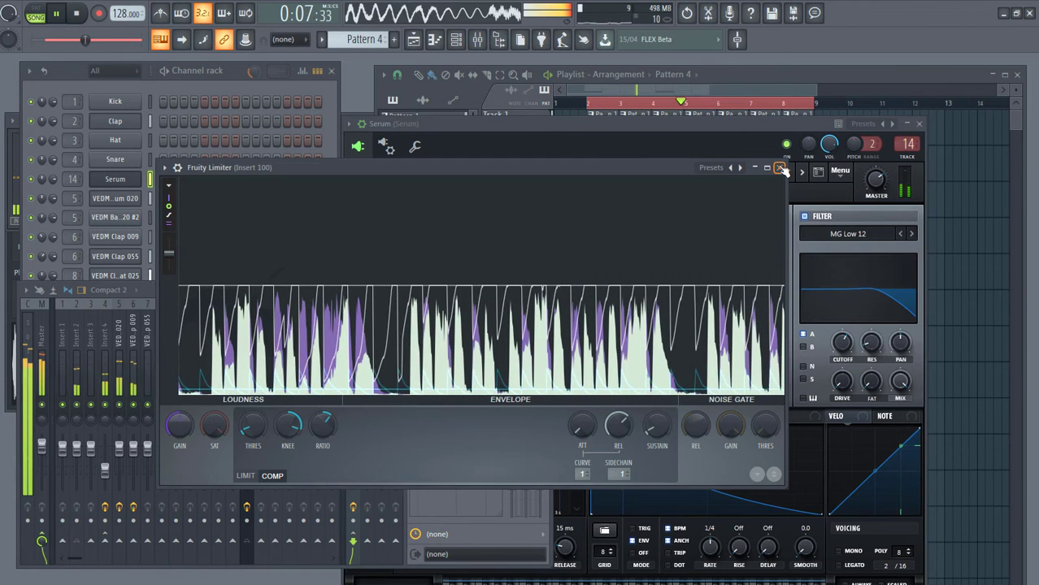
# Stop playback, check mixer Inserts 1 and 2, and open the Clap channel's sampler settings
pyautogui.press('space')
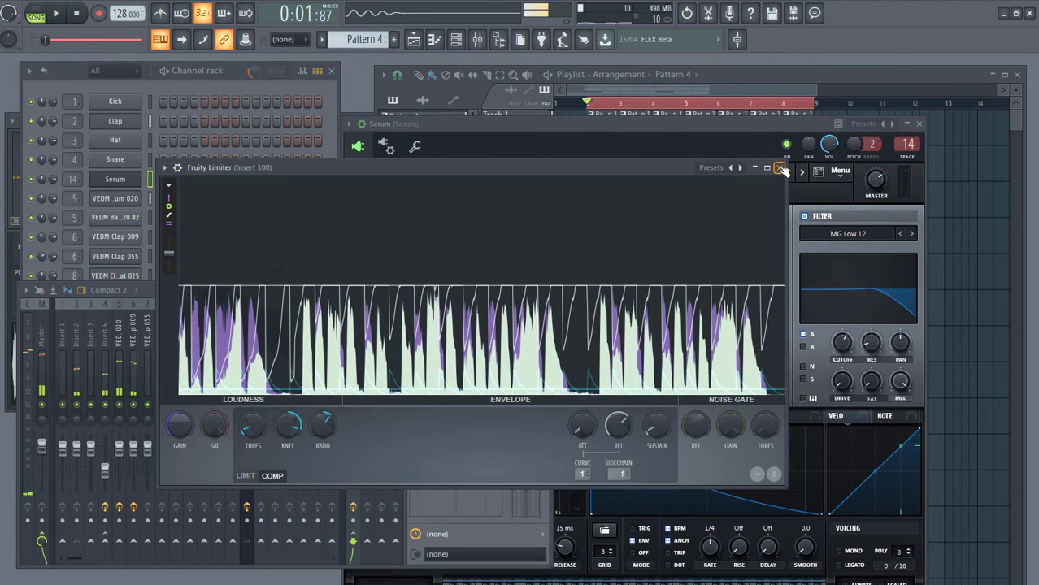
pyautogui.click(477, 40)
pyautogui.click(65, 330)
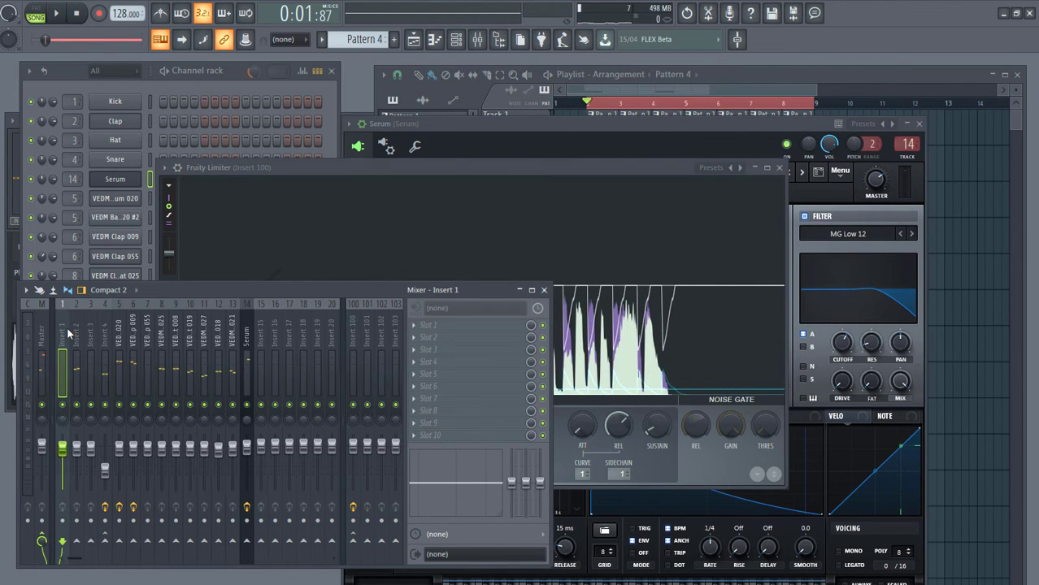
pyautogui.click(75, 335)
pyautogui.click(114, 121)
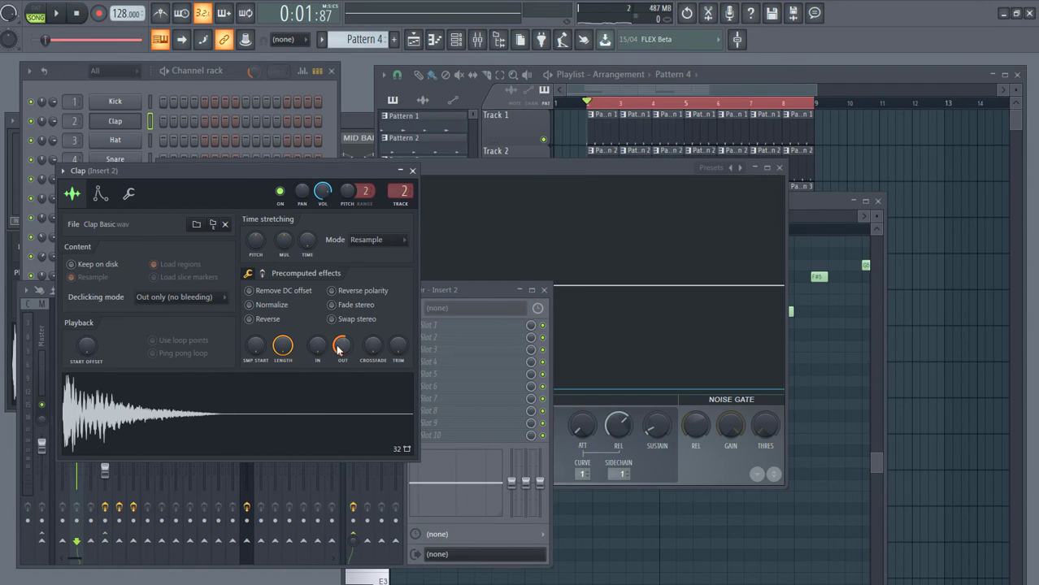
# Play the arrangement and bring the playlist and mixer forward to watch the Master track's levels
pyautogui.press('space')
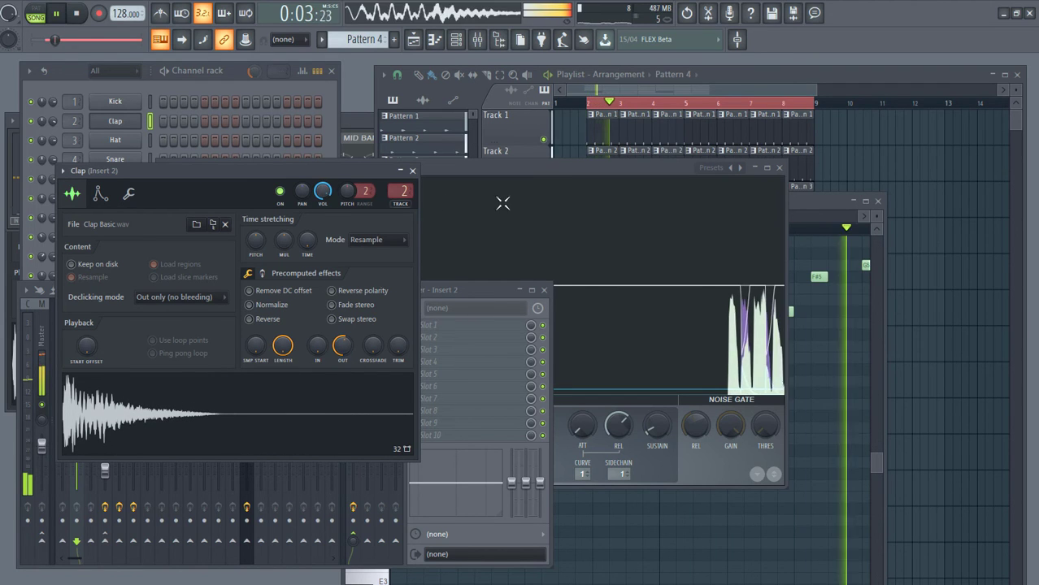
pyautogui.click(560, 167)
pyautogui.click(479, 40)
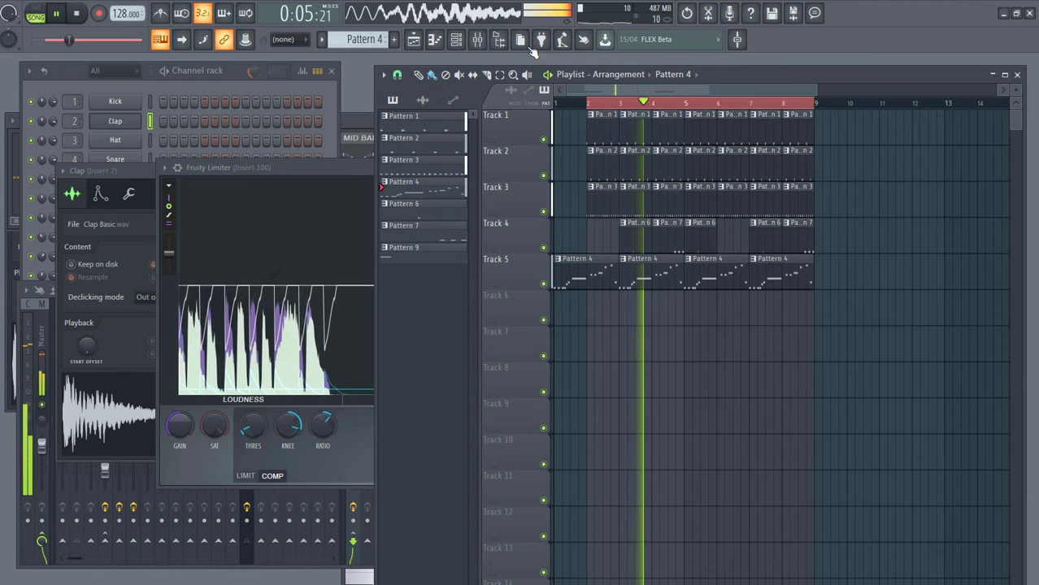
pyautogui.click(481, 41)
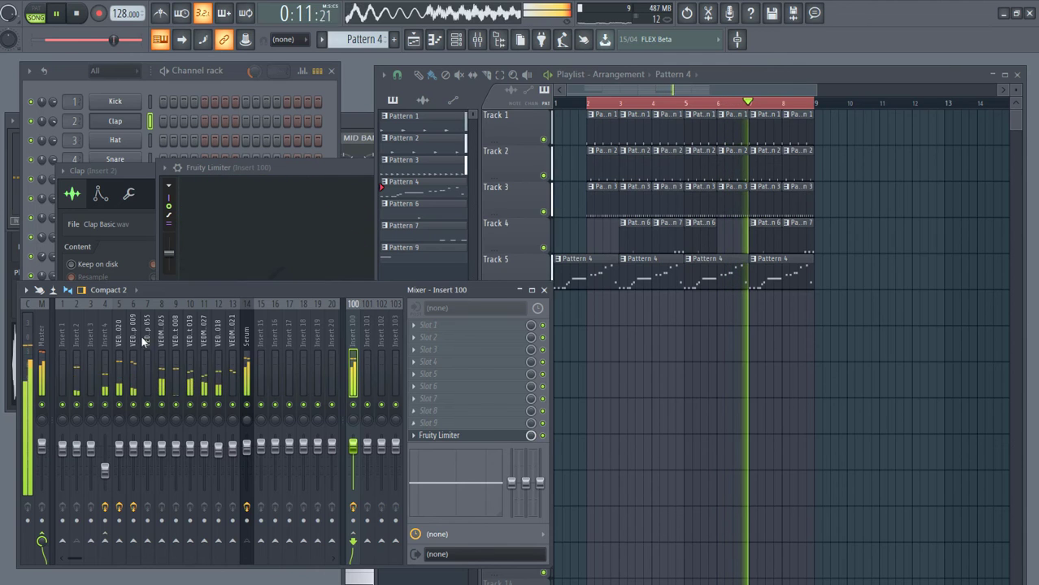
pyautogui.click(42, 335)
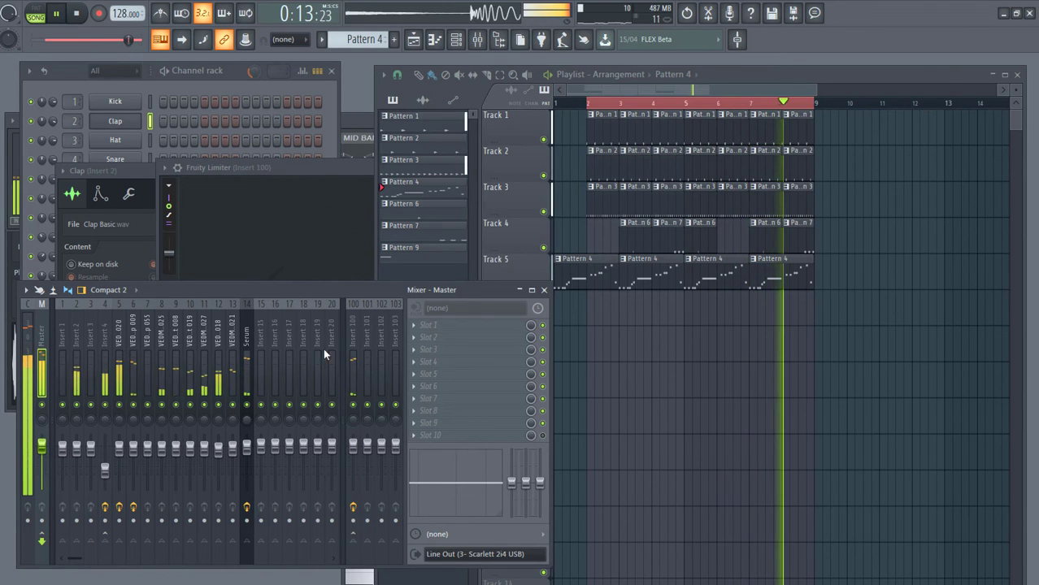
# Clear the playlist's loop selection and listen from bar 1 before stopping playback
pyautogui.rightClick(852, 370)
pyautogui.keyDown('ctrl'); pyautogui.click(559, 114); pyautogui.keyUp('ctrl')
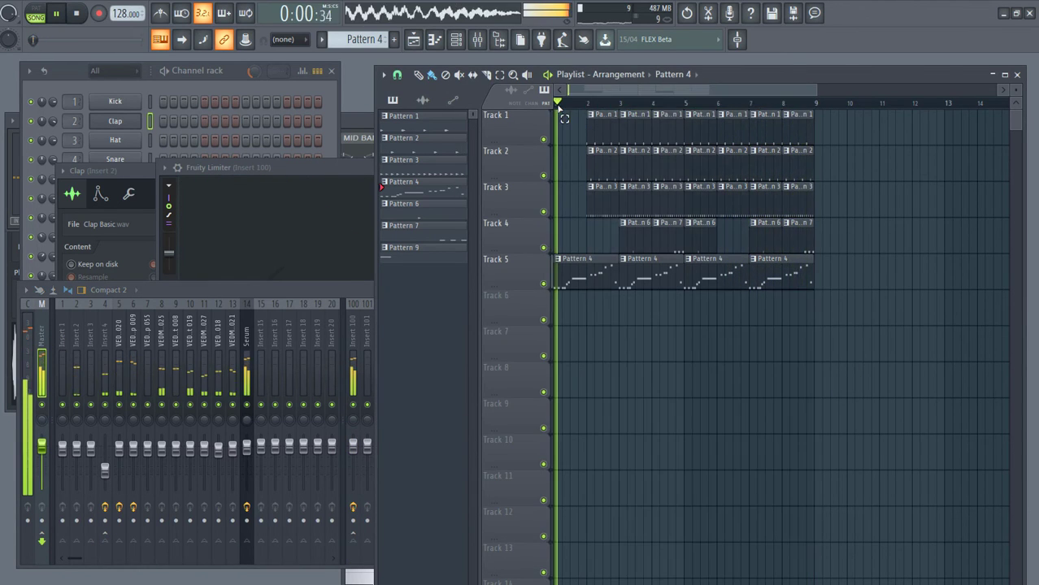
pyautogui.click(566, 262)
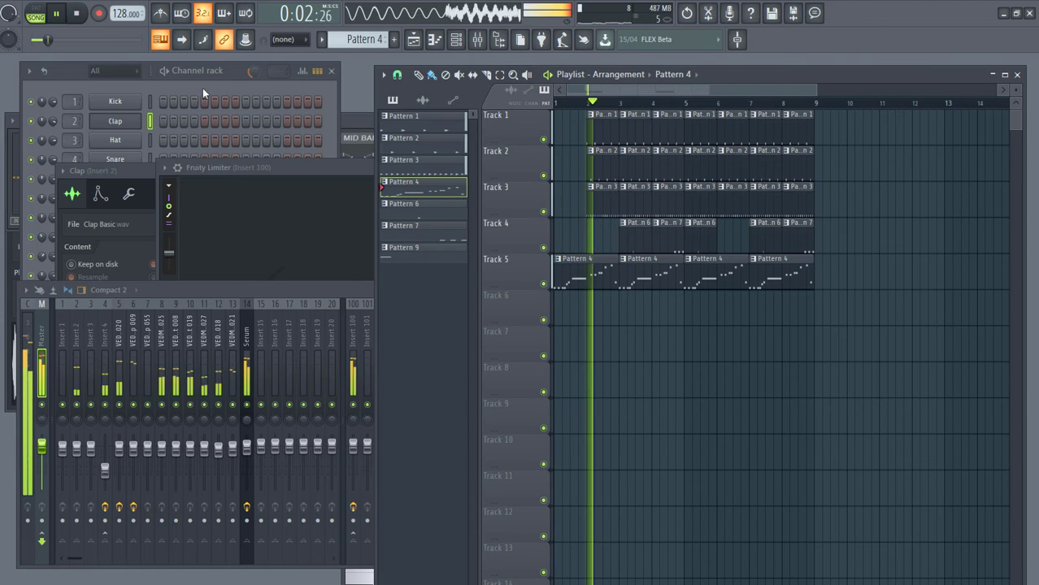
pyautogui.click(238, 72)
pyautogui.press('space')
# Clone the Serum channel, copy its Pattern 4 melody into Serum #2, and solo the clone
pyautogui.rightClick(119, 176)
pyautogui.click(175, 292)
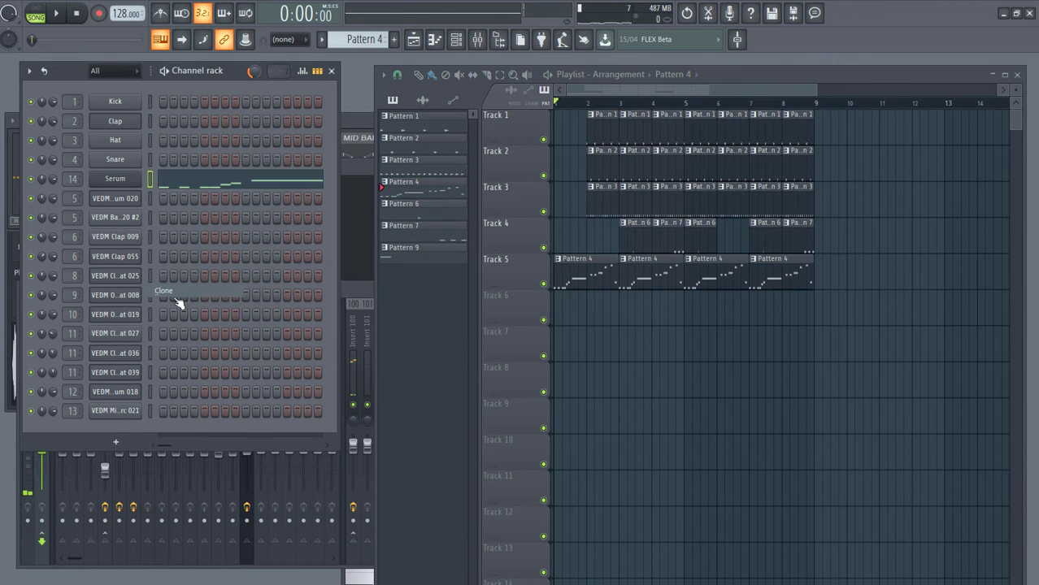
pyautogui.rightClick(136, 198)
pyautogui.click(151, 183)
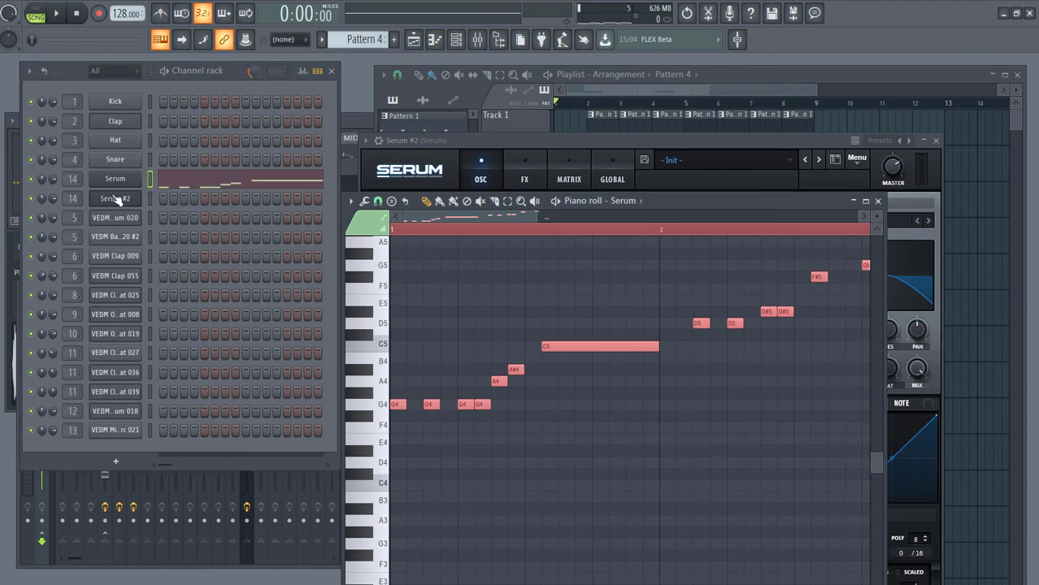
pyautogui.rightClick(31, 199)
pyautogui.click(130, 200)
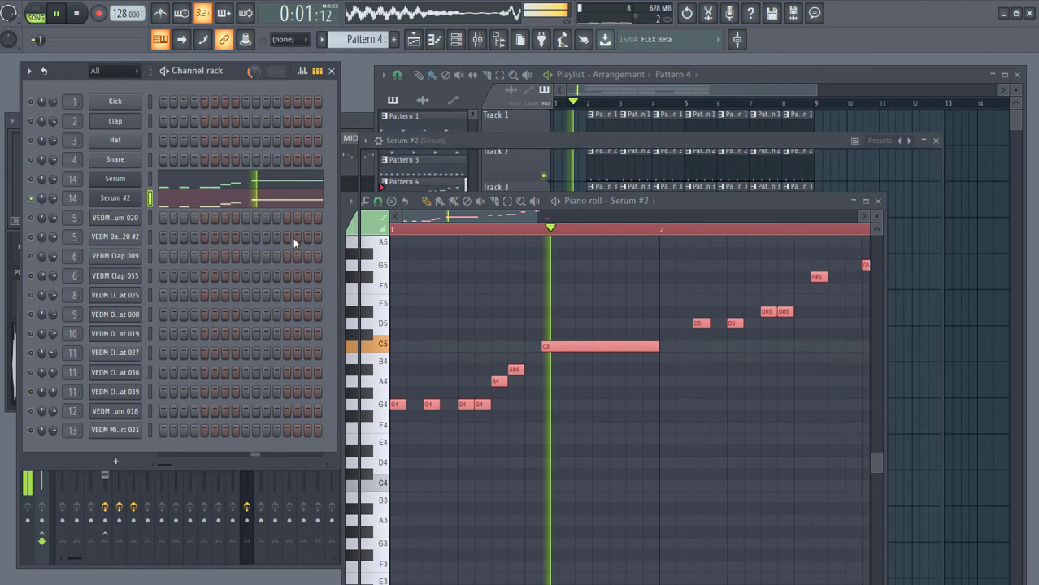
# Browse oscillator A's wavetables in Serum #2 during playback, keep Dist Bass Dropper, and enable oscillator B
pyautogui.click(645, 203)
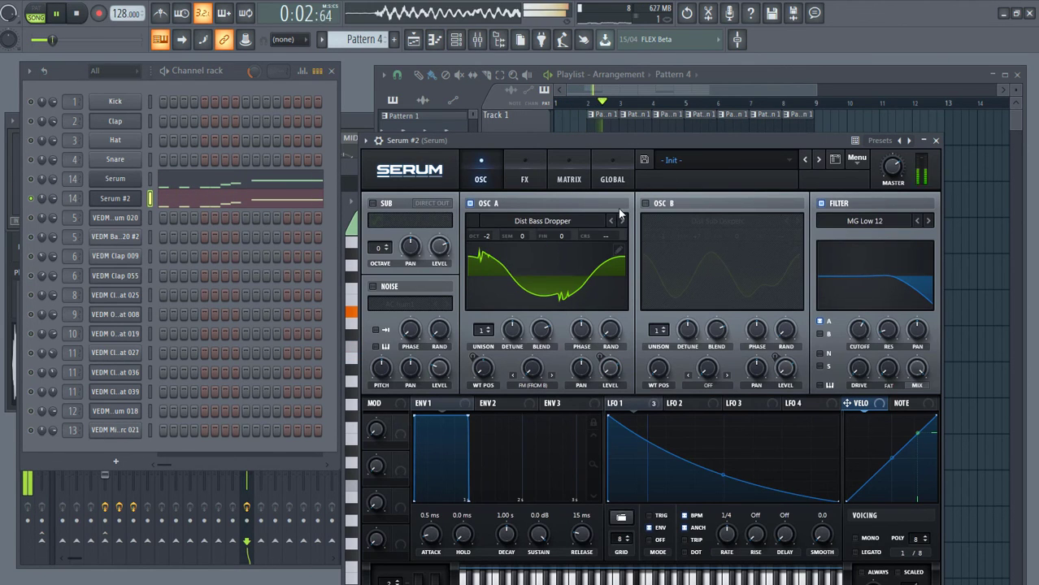
pyautogui.click(512, 221)
pyautogui.moveTo(524, 236)
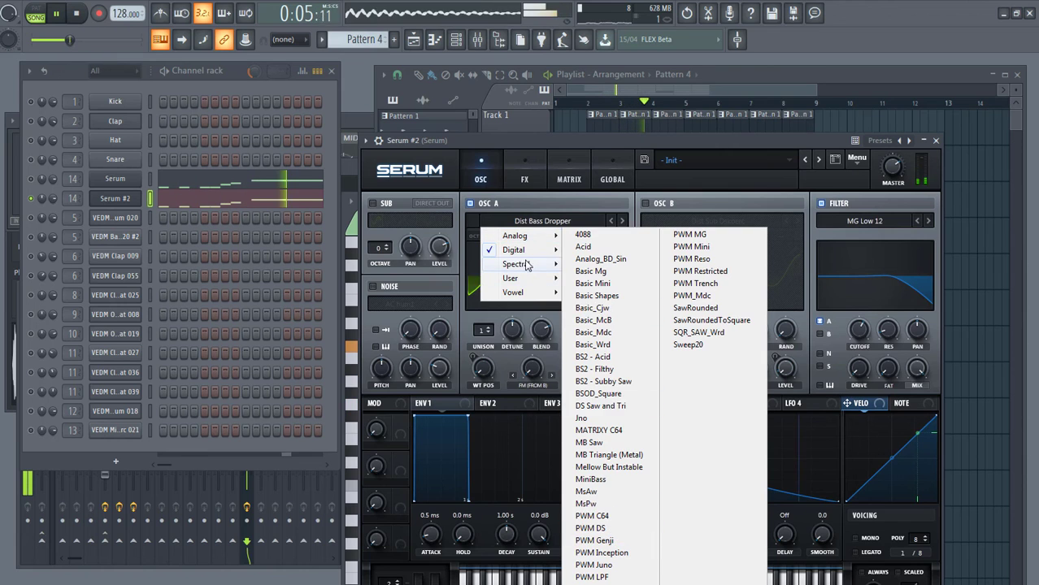
pyautogui.moveTo(527, 268)
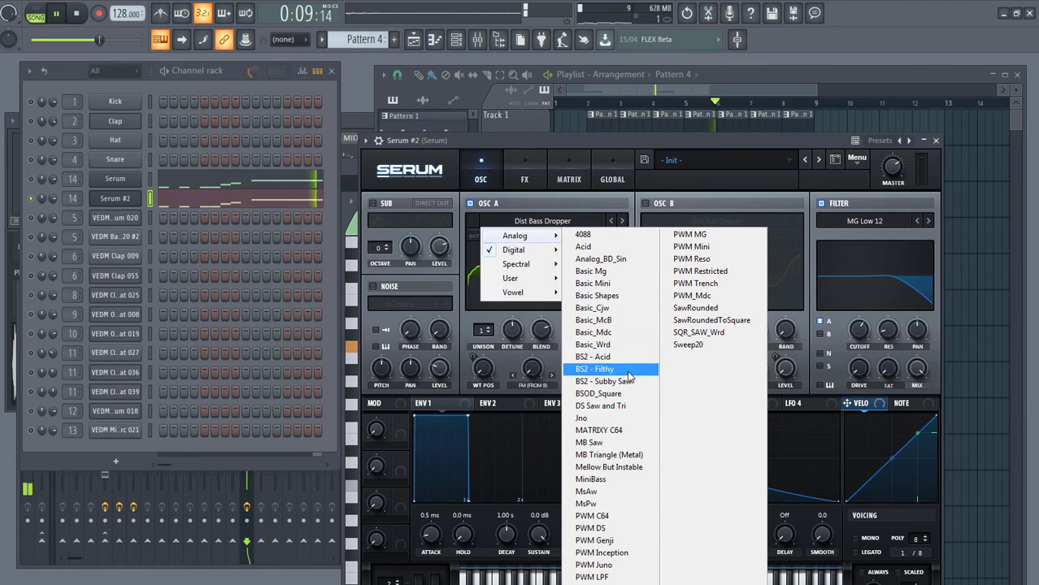
pyautogui.click(662, 205)
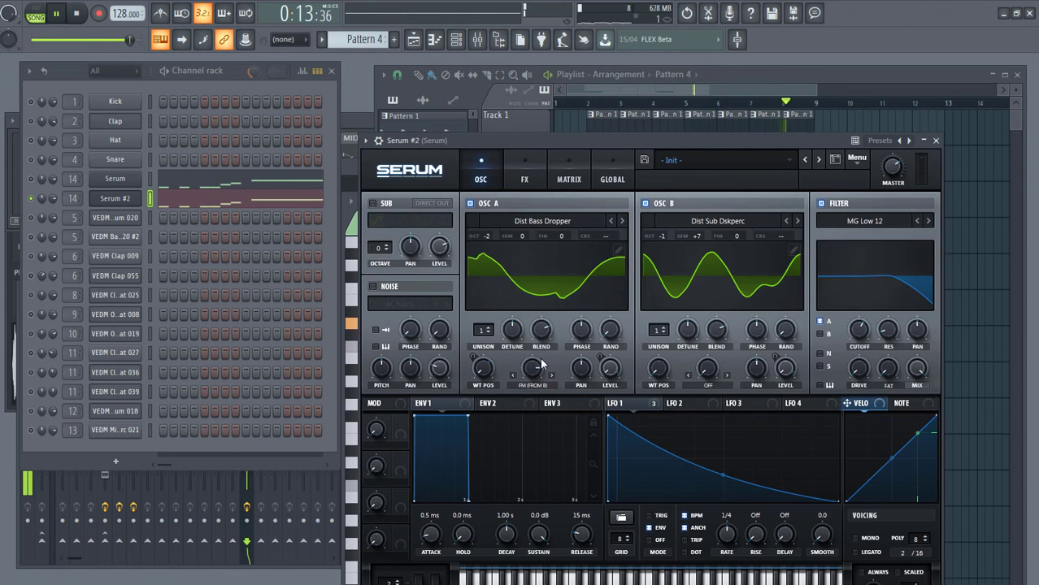
pyautogui.click(524, 174)
pyautogui.click(480, 172)
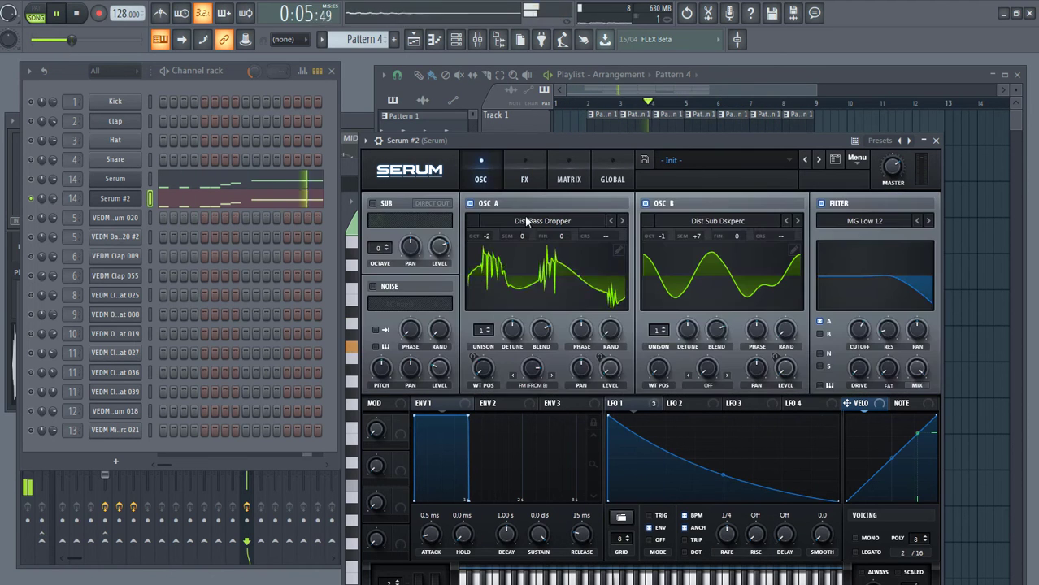
# Set the Serum #2 envelope release to 245 ms and oscillator B's octave to 0, with the channel unsoloed
pyautogui.moveTo(582, 534); pyautogui.dragTo(594, 503)
pyautogui.rightClick(31, 199)
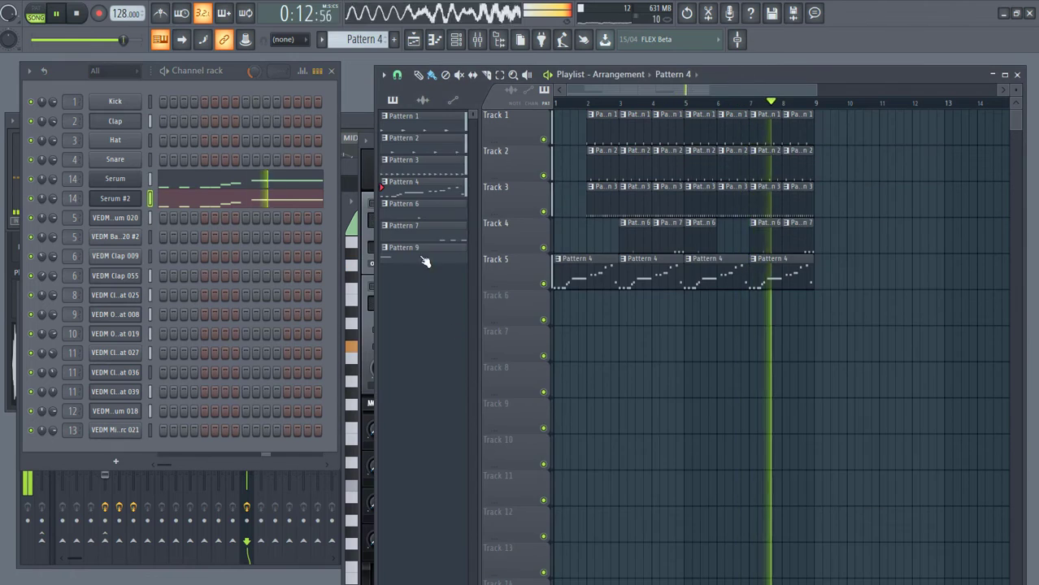
pyautogui.moveTo(488, 236); pyautogui.dragTo(497, 234)
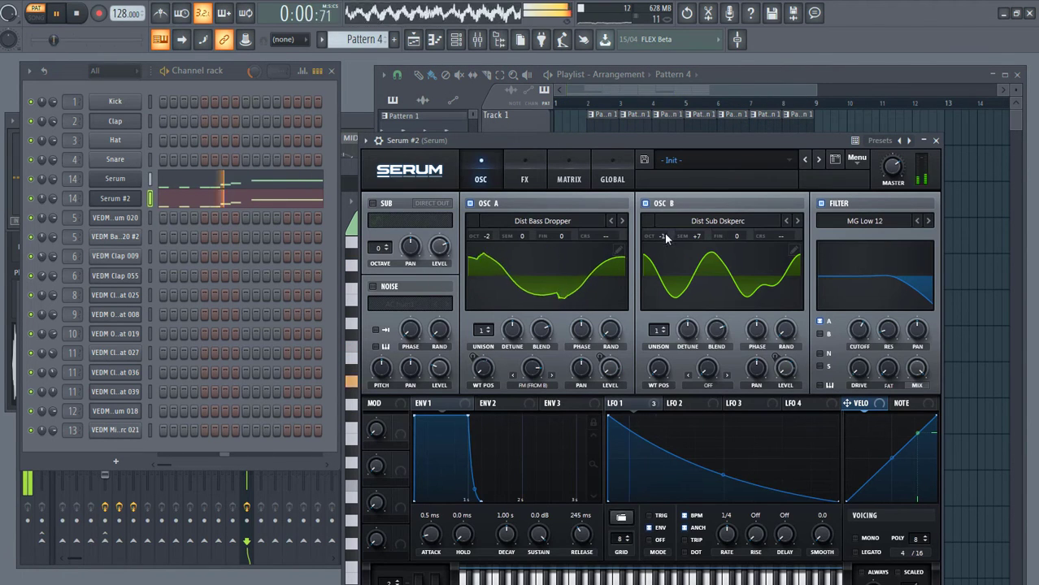
pyautogui.moveTo(661, 236); pyautogui.dragTo(676, 223)
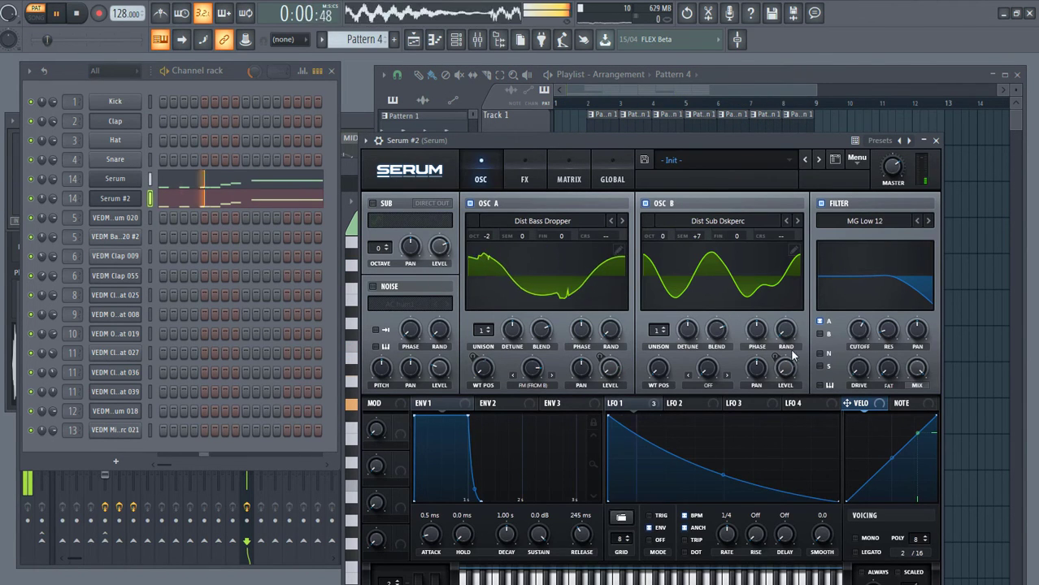
# Assign Serum #2 to mixer track 15 and route that track only to Insert 100
pyautogui.press('F9')
pyautogui.click(379, 140)
pyautogui.moveTo(924, 168); pyautogui.dragTo(924, 156)
pyautogui.rightClick(353, 541)
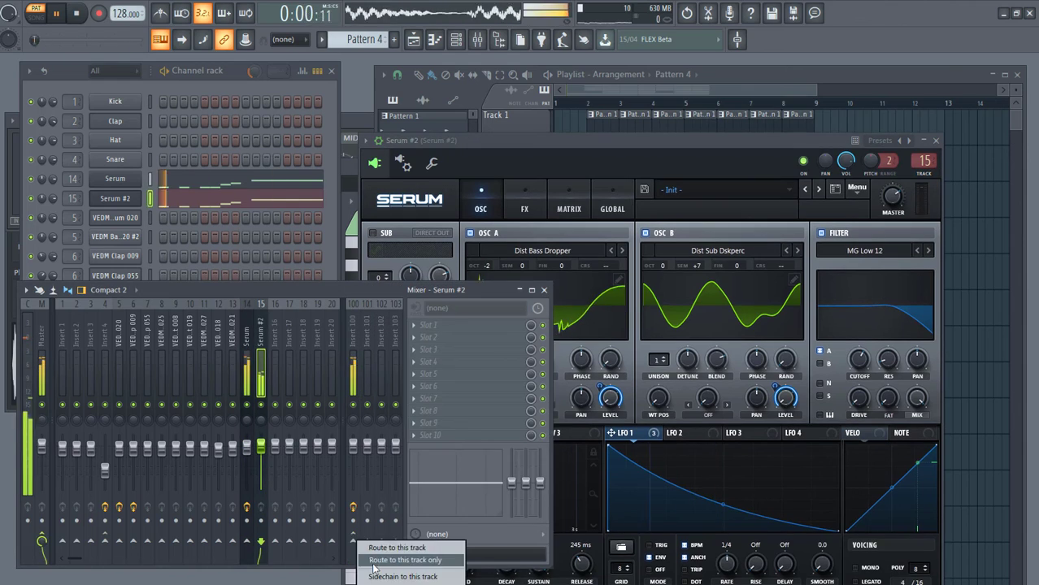
pyautogui.click(376, 572)
pyautogui.click(413, 325)
pyautogui.moveTo(431, 339)
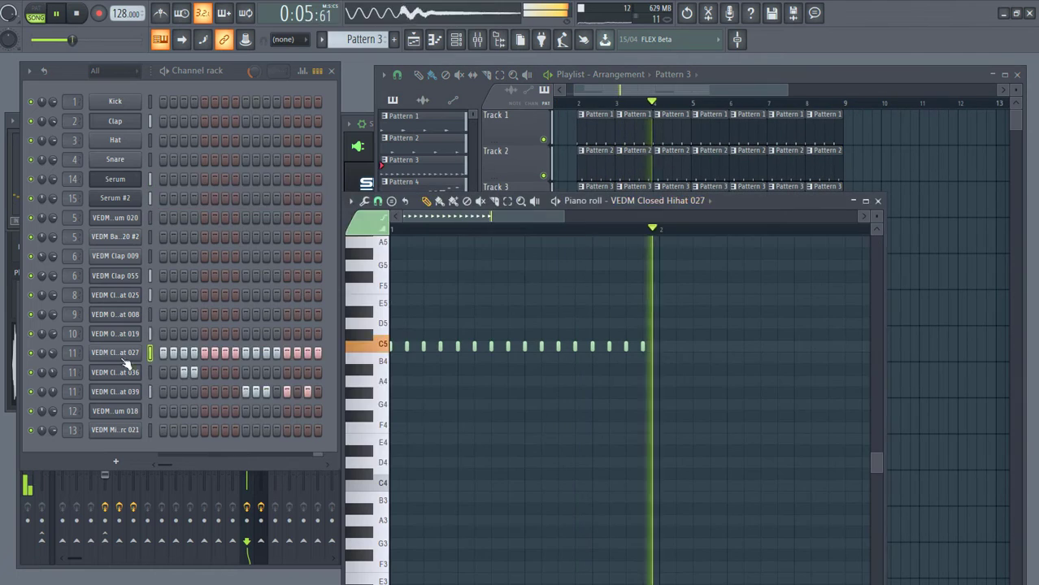
# Open the VEDM Closed Hihat 027 channel, and raise the mid-band gain in the VEDM Bassdrum 020 track's Fruity Multiband Compressor
pyautogui.click(115, 353)
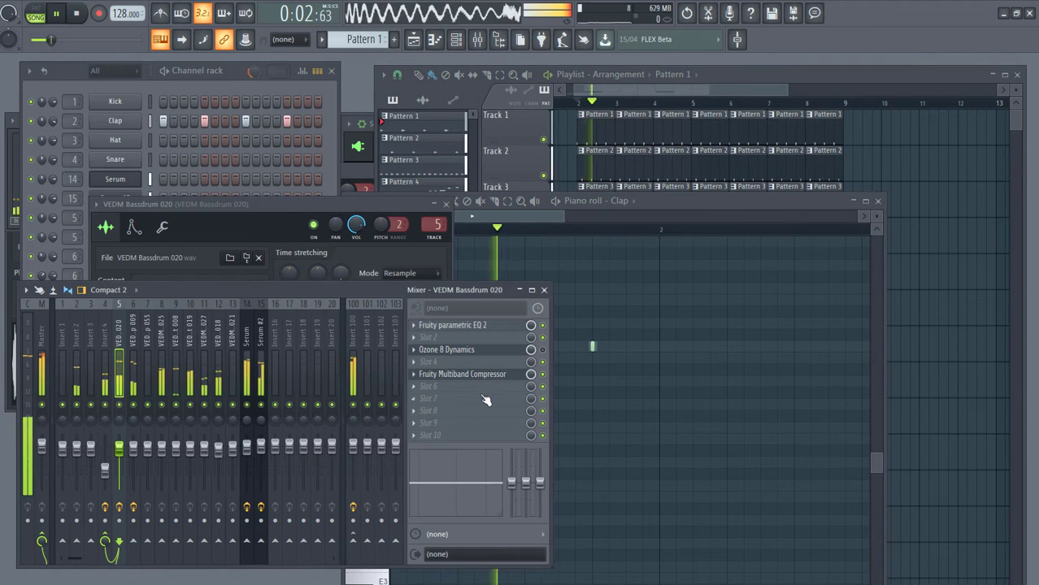
pyautogui.click(473, 373)
pyautogui.moveTo(168, 206); pyautogui.dragTo(168, 196)
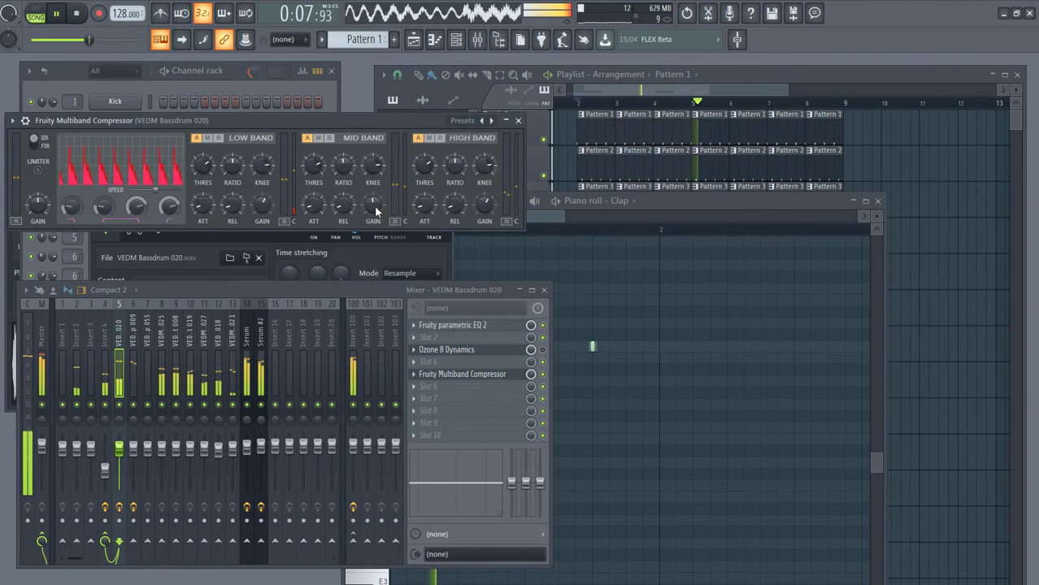
pyautogui.moveTo(374, 205); pyautogui.dragTo(374, 195)
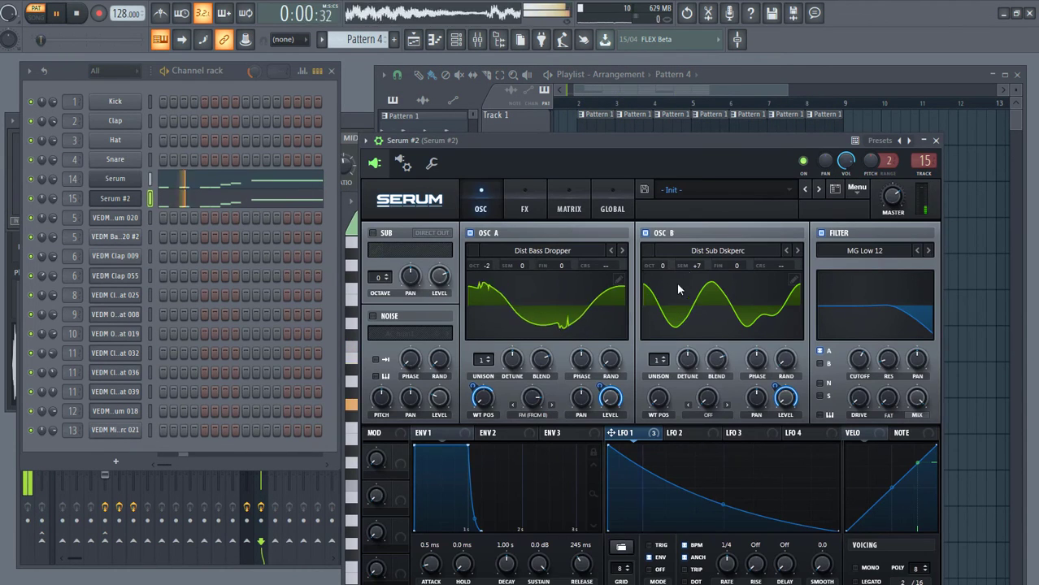
# Try a different octave for oscillator A in Serum #2 and listen to the arrangement from bar 1
pyautogui.moveTo(487, 266); pyautogui.dragTo(495, 257)
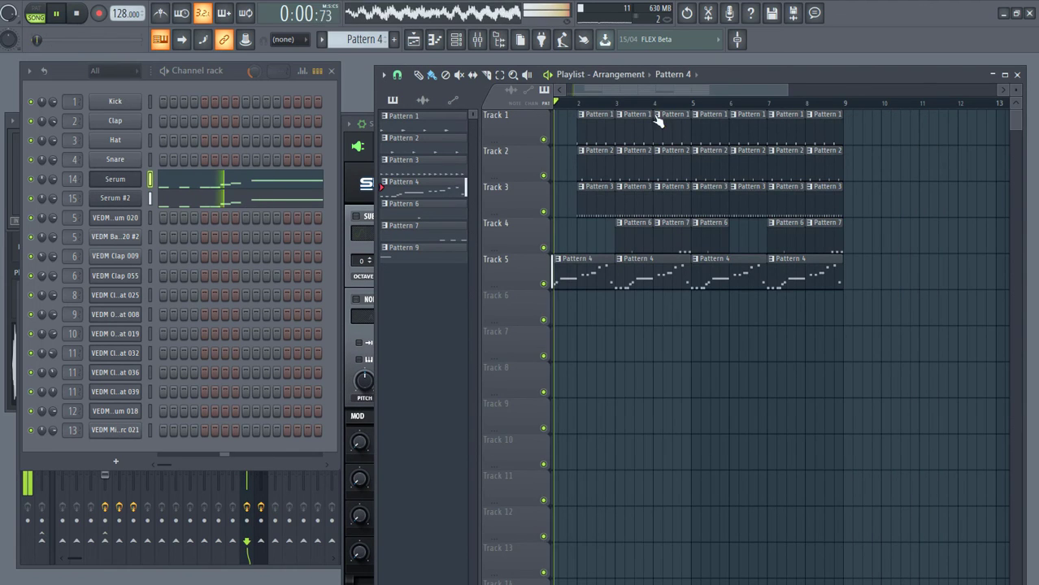
pyautogui.moveTo(626, 89); pyautogui.dragTo(506, 92)
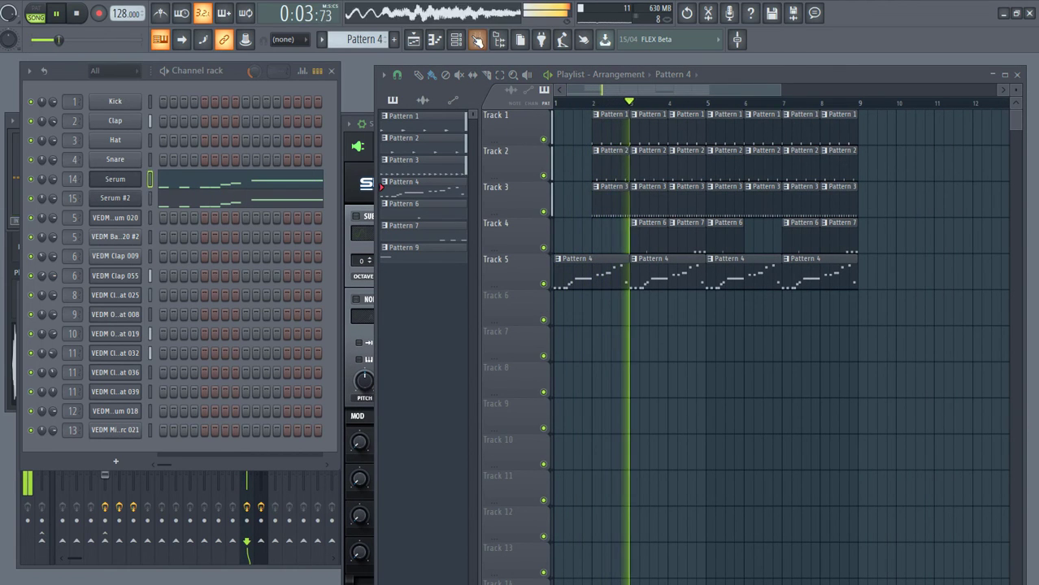
# Open the VEDM Bassdrum 020 track's Fruity Multiband Compressor, set the tempo to 124 BPM, and restart playback
pyautogui.press('F9')
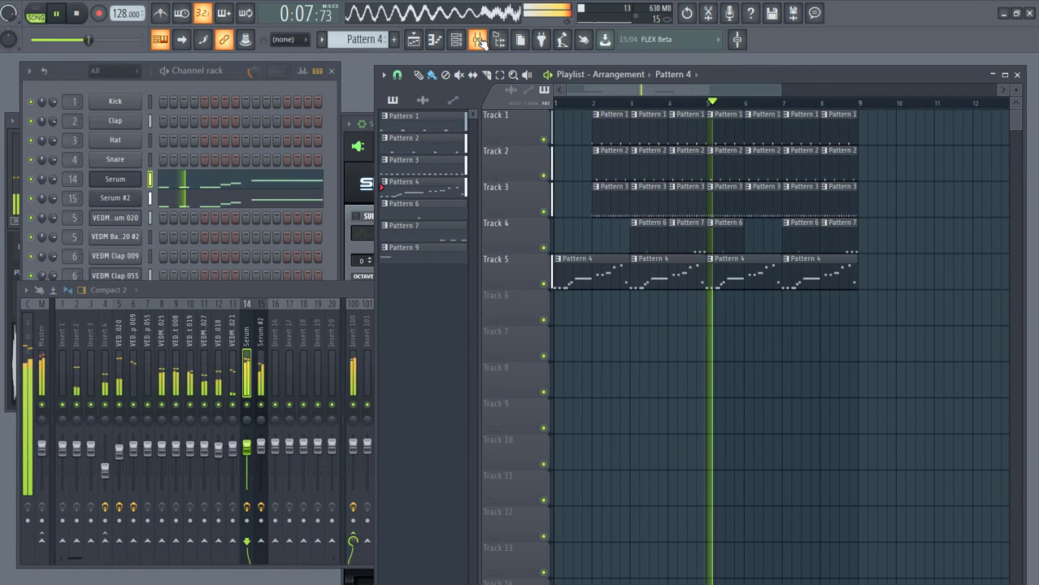
pyautogui.click(128, 333)
pyautogui.click(121, 332)
pyautogui.press('space')
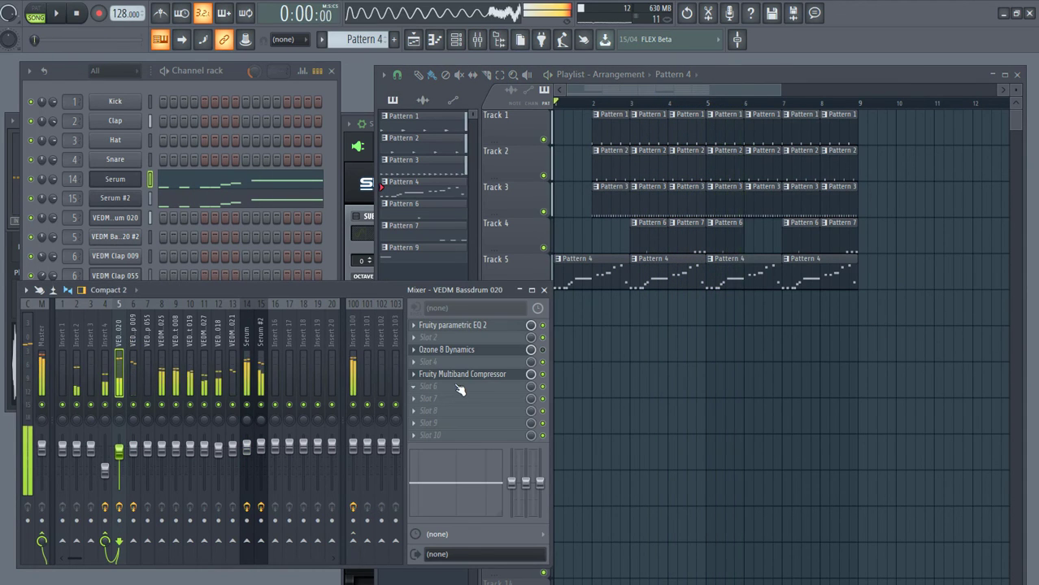
pyautogui.click(485, 379)
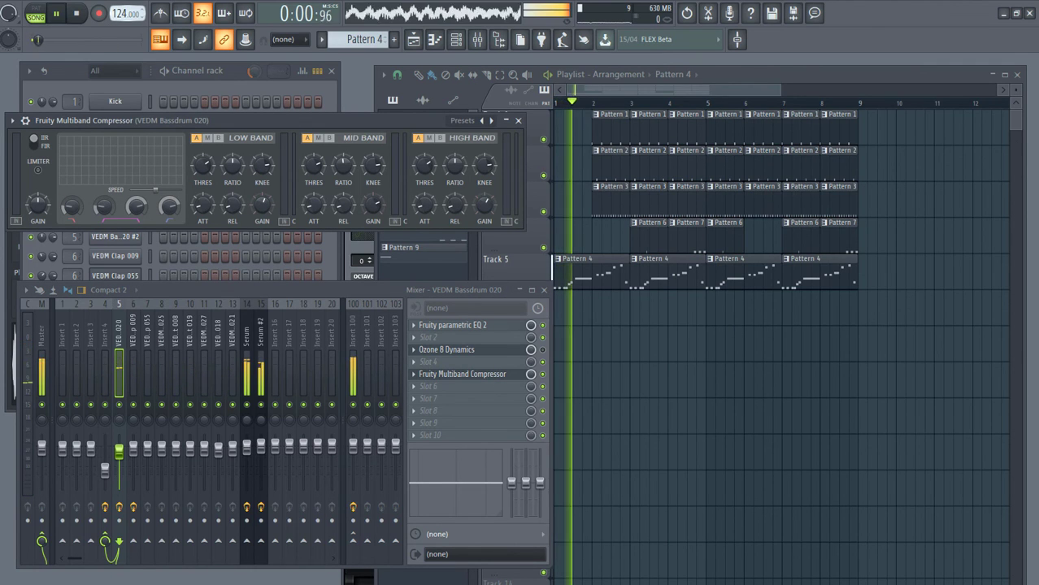
# Close the Fruity Multiband Compressor, the mixer, and all remaining windows except the Channel rack
pyautogui.click(614, 286)
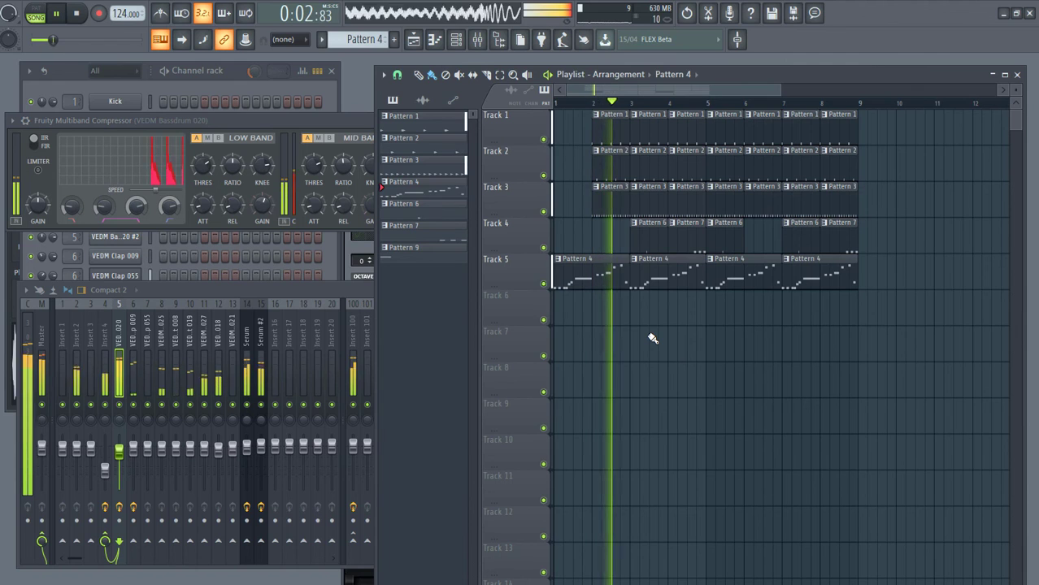
pyautogui.click(360, 118)
pyautogui.click(522, 120)
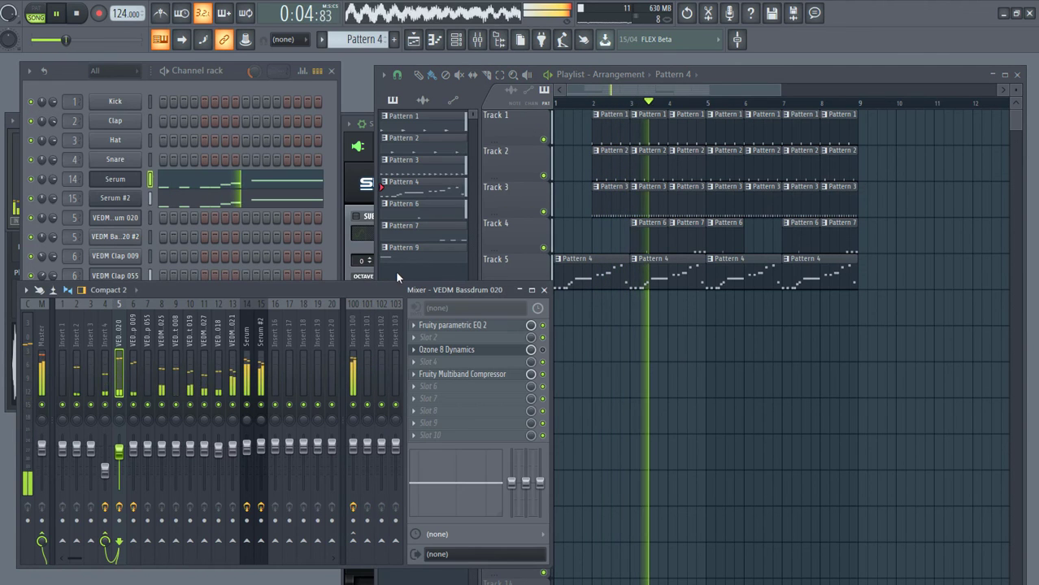
pyautogui.click(544, 289)
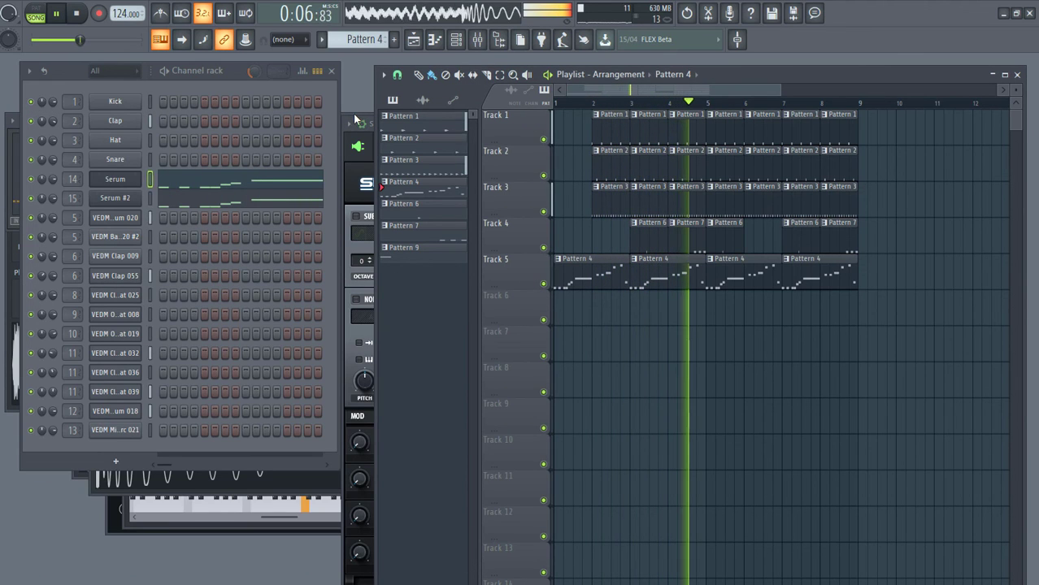
pyautogui.click(2, 12)
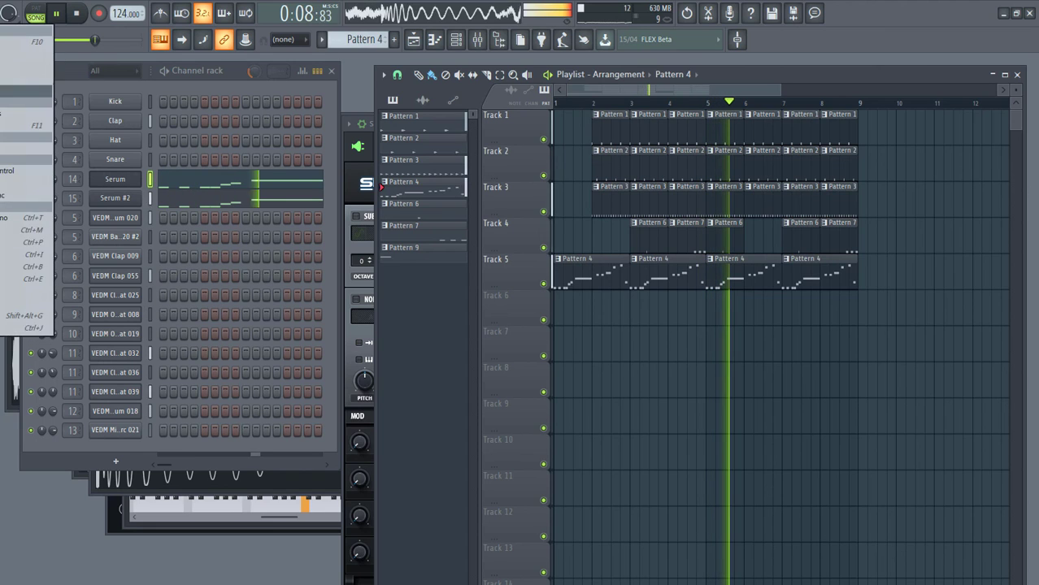
pyautogui.click(16, 187)
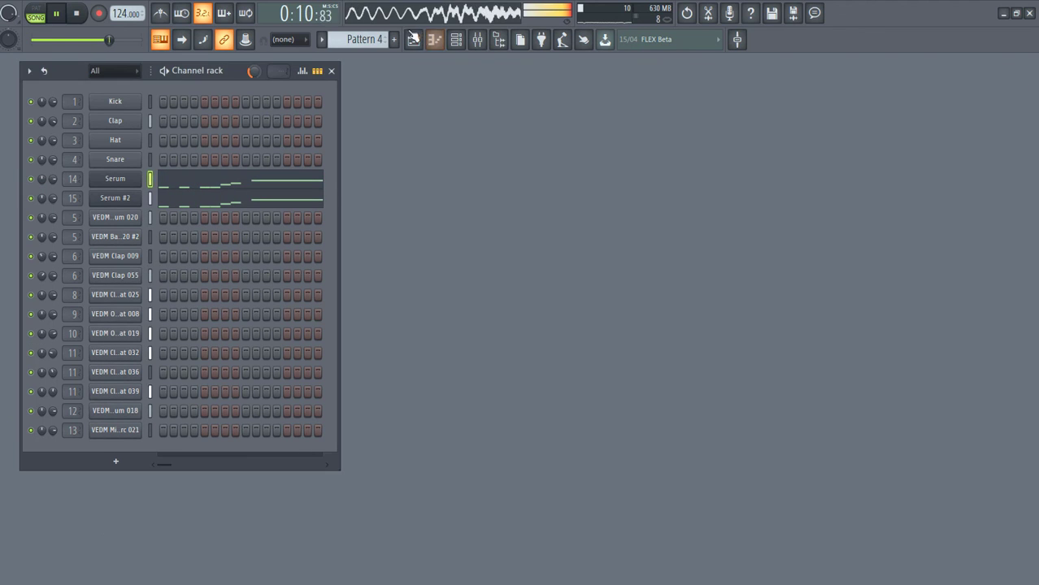
# Reopen the playlist and mixer, and stop playback
pyautogui.click(413, 39)
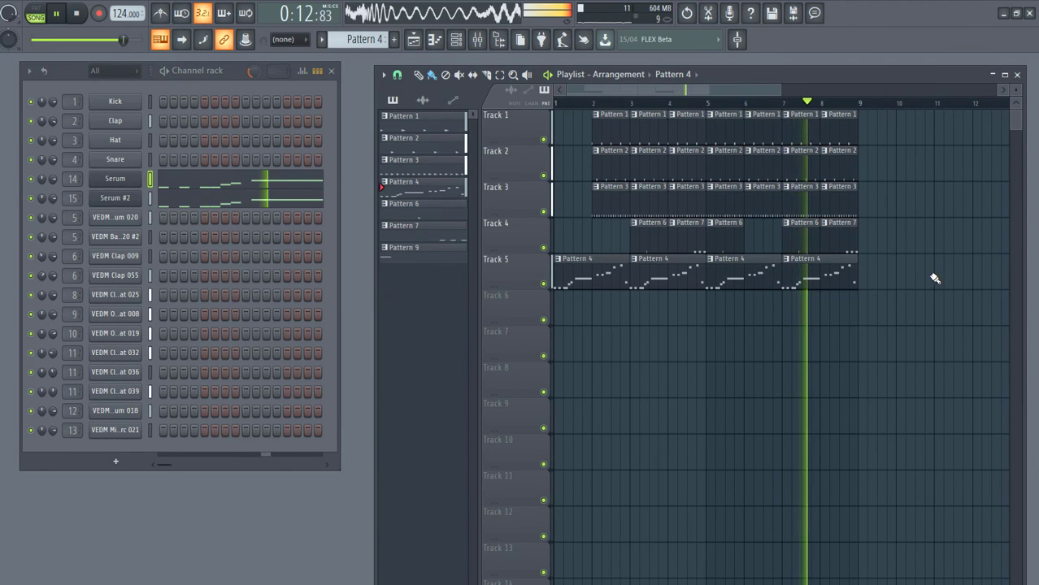
pyautogui.press('space')
pyautogui.click(477, 39)
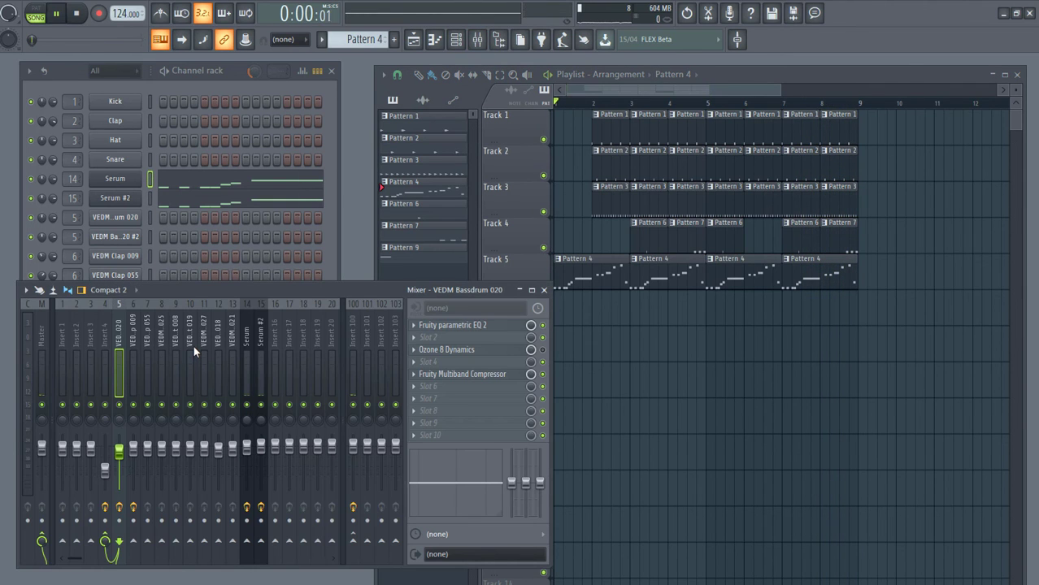
pyautogui.rightClick(715, 415)
pyautogui.press('space')
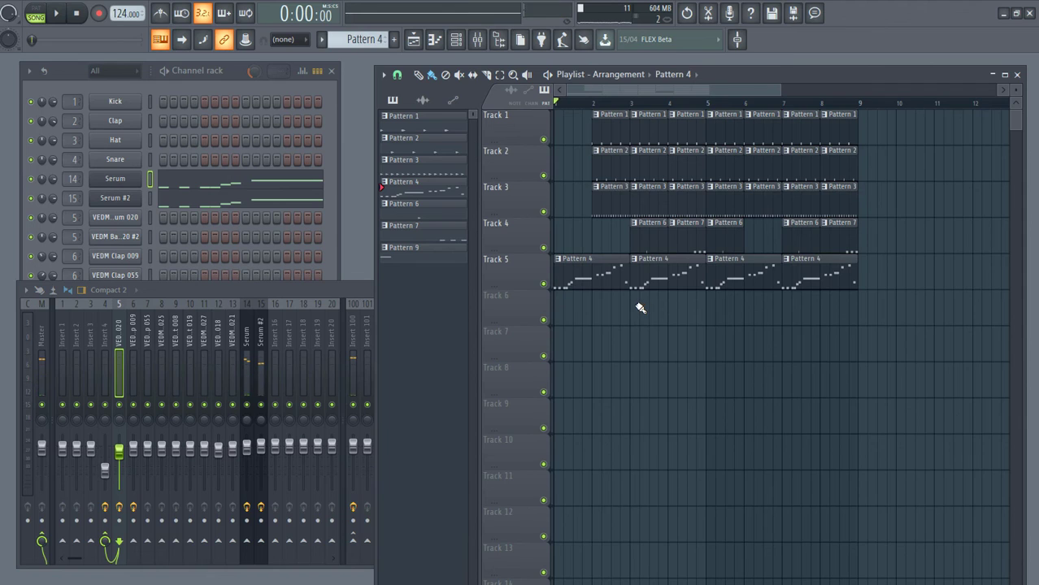